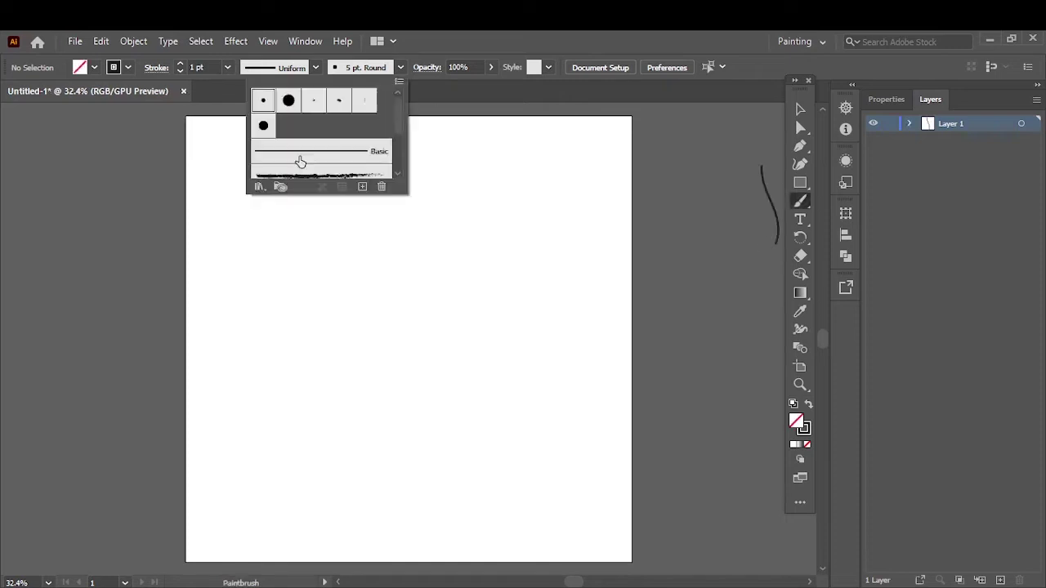
Choose the pink sketchy brush from the Brushes panel and test a stroke off the page.
{"action": "left_click", "coordinate": [261, 182]}
{"action": "left_click", "coordinate": [444, 413]}
{"action": "left_click_drag", "start_coordinate": [713, 287], "coordinate": [741, 207]}
{"action": "mouse_move", "coordinate": [355, 262]}
{"action": "left_mouse_down"}
{"action": "mouse_move", "coordinate": [388, 228]}
{"action": "mouse_move", "coordinate": [347, 301]}
{"action": "left_mouse_up"}
{"action": "key", "text": "ctrl+z"}
{"action": "key", "text": "ctrl+z"}
Sketch the pink head outline around the top, left side and bottom.
{"action": "mouse_move", "coordinate": [337, 338]}
{"action": "left_mouse_down"}
{"action": "mouse_move", "coordinate": [303, 392]}
{"action": "mouse_move", "coordinate": [325, 457]}
{"action": "left_mouse_up"}
{"action": "left_click_drag", "start_coordinate": [360, 260], "coordinate": [435, 230]}
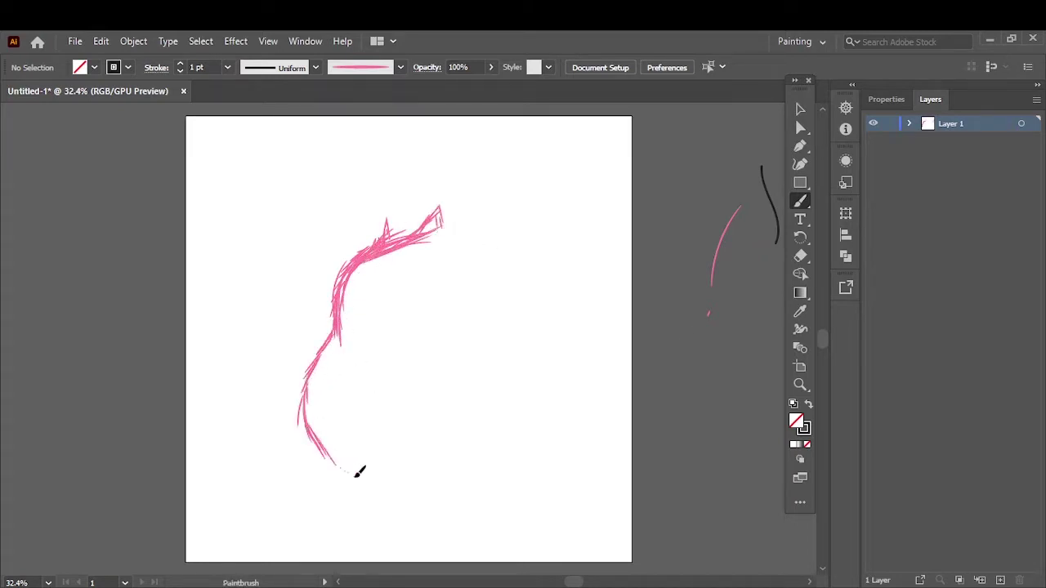
{"action": "left_click_drag", "start_coordinate": [357, 473], "coordinate": [390, 490]}
{"action": "left_click_drag", "start_coordinate": [327, 336], "coordinate": [312, 400]}
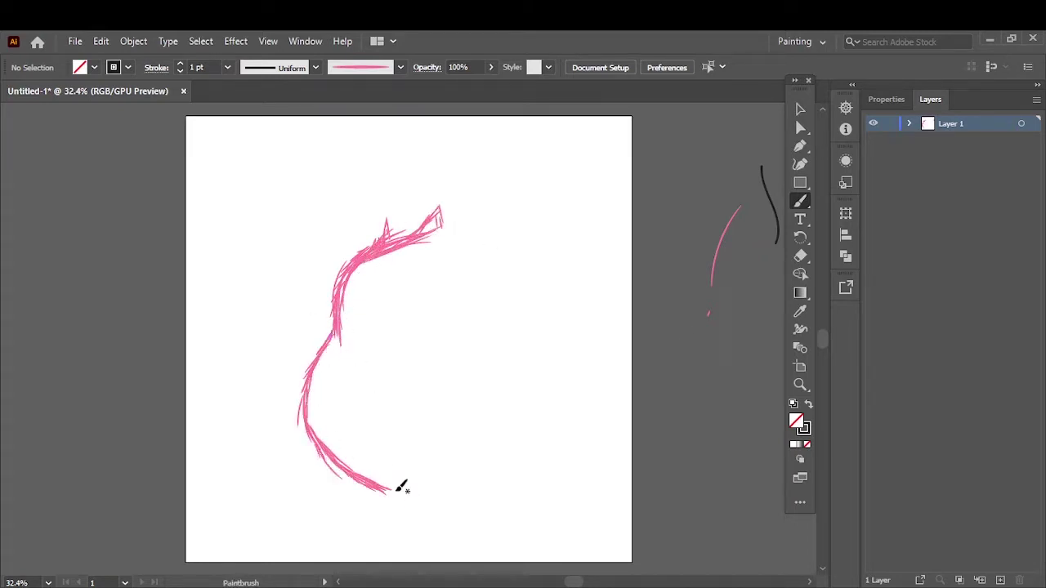
{"action": "mouse_move", "coordinate": [397, 490]}
{"action": "left_mouse_down"}
{"action": "mouse_move", "coordinate": [466, 495]}
{"action": "mouse_move", "coordinate": [507, 476]}
{"action": "left_mouse_up"}
{"action": "mouse_move", "coordinate": [442, 490]}
{"action": "left_mouse_down"}
{"action": "mouse_move", "coordinate": [520, 466]}
{"action": "mouse_move", "coordinate": [544, 390]}
{"action": "mouse_move", "coordinate": [555, 397]}
{"action": "mouse_move", "coordinate": [497, 243]}
{"action": "mouse_move", "coordinate": [442, 209]}
{"action": "mouse_move", "coordinate": [537, 346]}
{"action": "mouse_move", "coordinate": [549, 393]}
{"action": "mouse_move", "coordinate": [525, 488]}
{"action": "left_mouse_up"}
{"action": "left_click_drag", "start_coordinate": [544, 443], "coordinate": [502, 489]}
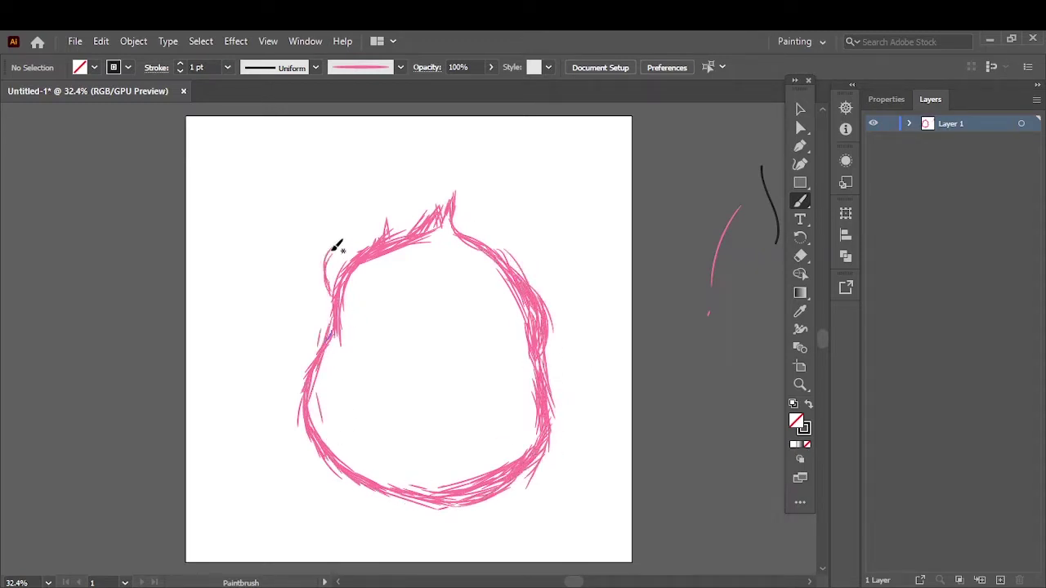
Draw the left and right ears and thicken the bottom of the head.
{"action": "mouse_move", "coordinate": [337, 245]}
{"action": "left_mouse_down"}
{"action": "mouse_move", "coordinate": [351, 229]}
{"action": "mouse_move", "coordinate": [374, 240]}
{"action": "left_mouse_up"}
{"action": "left_click_drag", "start_coordinate": [483, 239], "coordinate": [555, 280]}
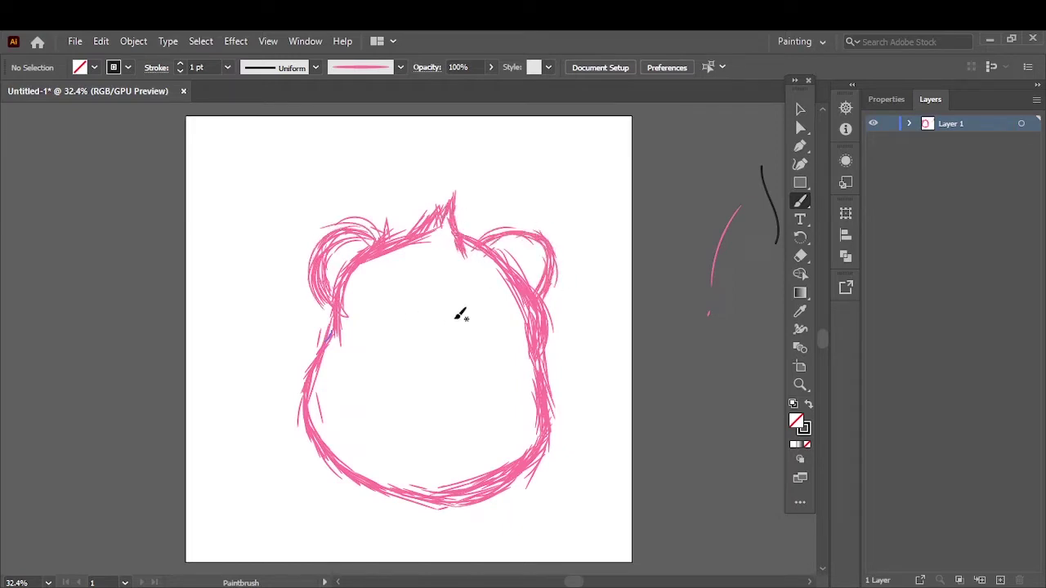
{"action": "left_click_drag", "start_coordinate": [359, 478], "coordinate": [399, 485]}
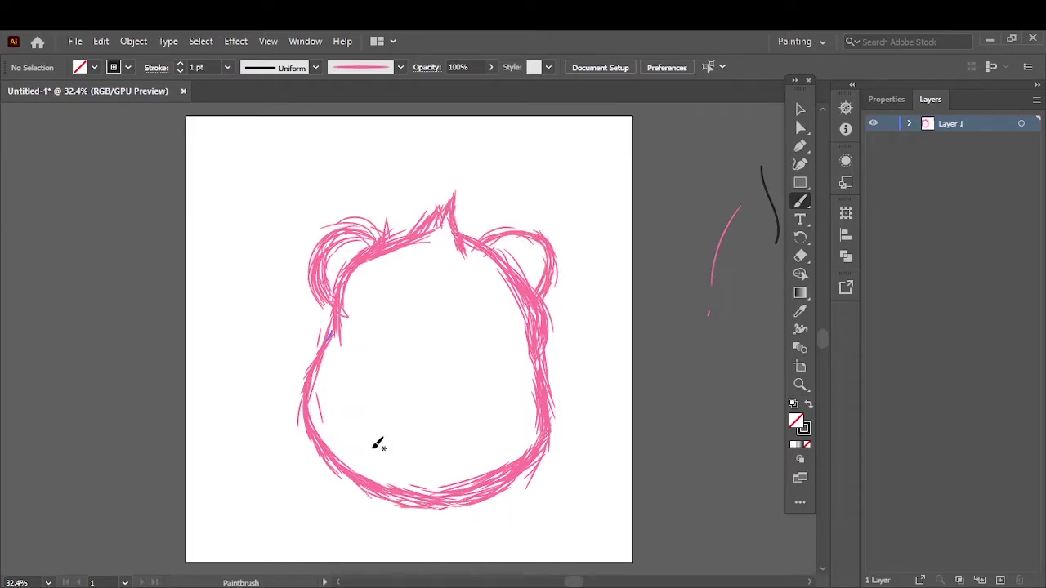
Sketch the curled nose and the snout curve inside the head.
{"action": "scroll", "coordinate": [470, 429], "scroll_direction": "up", "scroll_amount": 3}
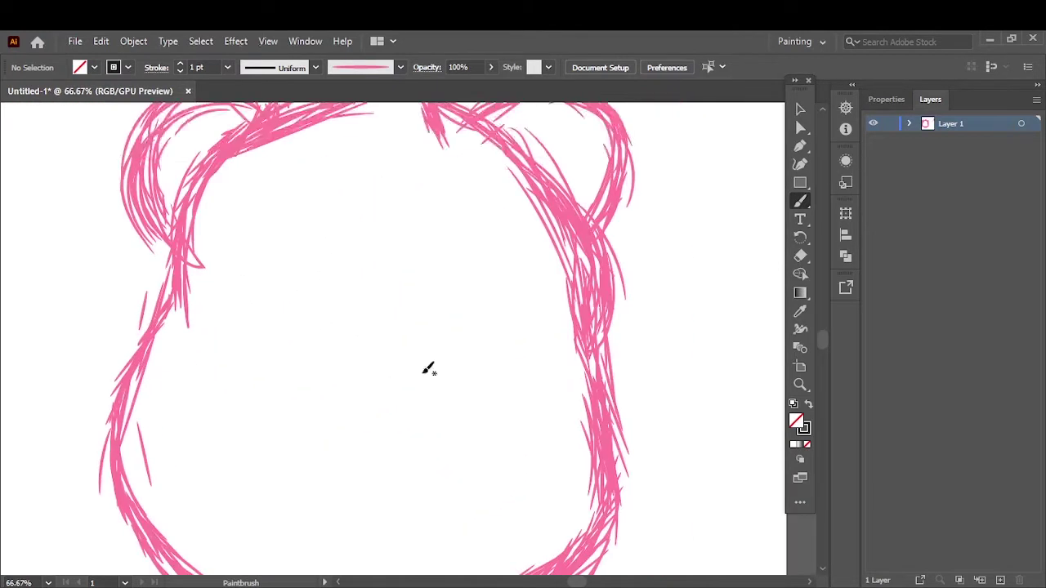
{"action": "mouse_move", "coordinate": [327, 352]}
{"action": "left_mouse_down"}
{"action": "mouse_move", "coordinate": [345, 303]}
{"action": "mouse_move", "coordinate": [352, 311]}
{"action": "left_mouse_up"}
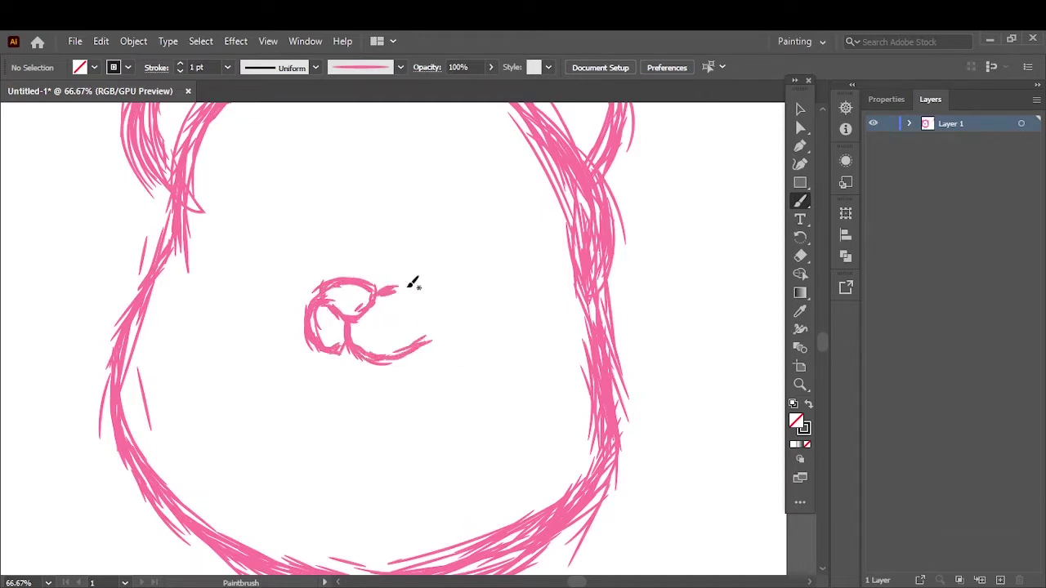
{"action": "left_click_drag", "start_coordinate": [420, 343], "coordinate": [481, 402]}
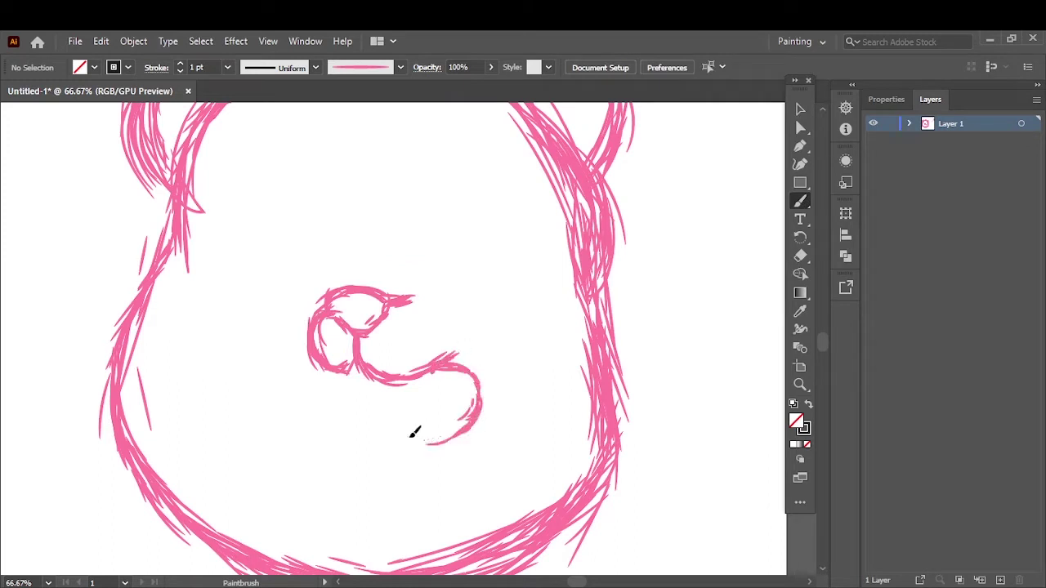
{"action": "left_click_drag", "start_coordinate": [411, 436], "coordinate": [305, 424]}
{"action": "left_click_drag", "start_coordinate": [430, 293], "coordinate": [493, 335]}
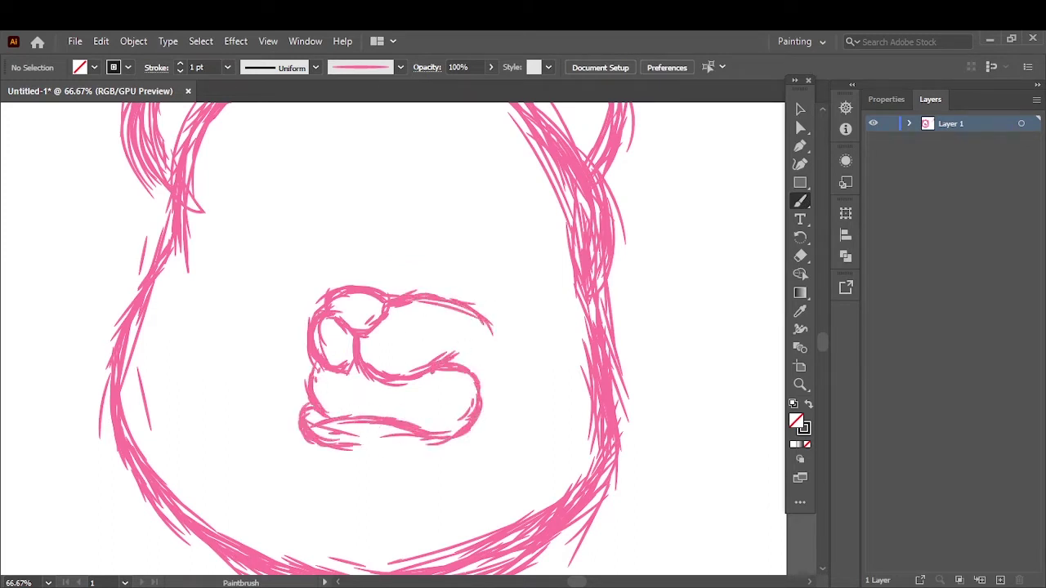
{"action": "scroll", "coordinate": [215, 347], "scroll_direction": "up", "scroll_amount": 3}
{"action": "left_click_drag", "start_coordinate": [327, 399], "coordinate": [287, 334]}
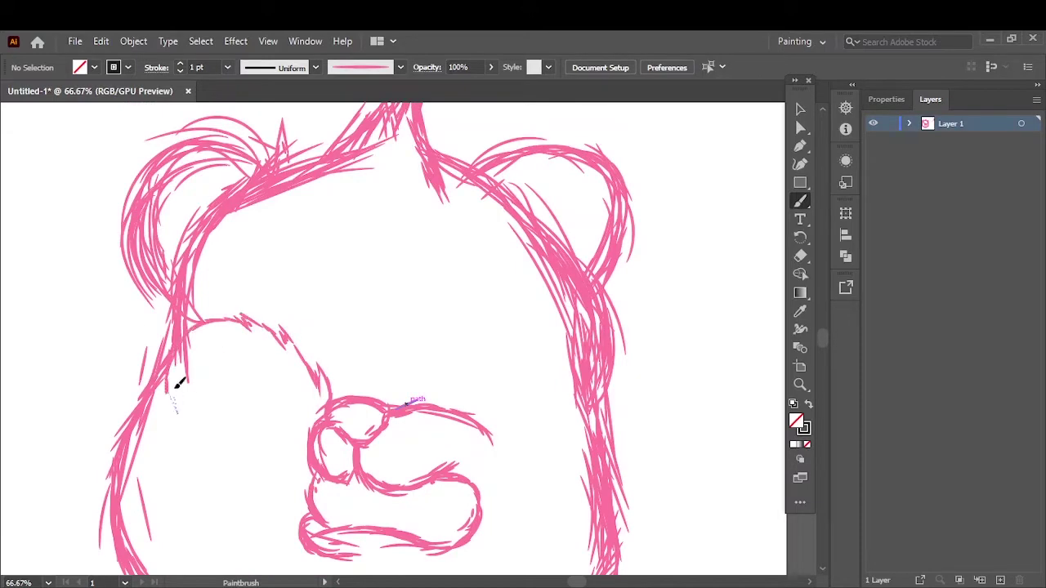
Draw the left cheek patch and a stroke rising between the cheeks.
{"action": "mouse_move", "coordinate": [175, 387]}
{"action": "left_mouse_down"}
{"action": "mouse_move", "coordinate": [253, 456]}
{"action": "mouse_move", "coordinate": [177, 369]}
{"action": "mouse_move", "coordinate": [236, 323]}
{"action": "left_mouse_up"}
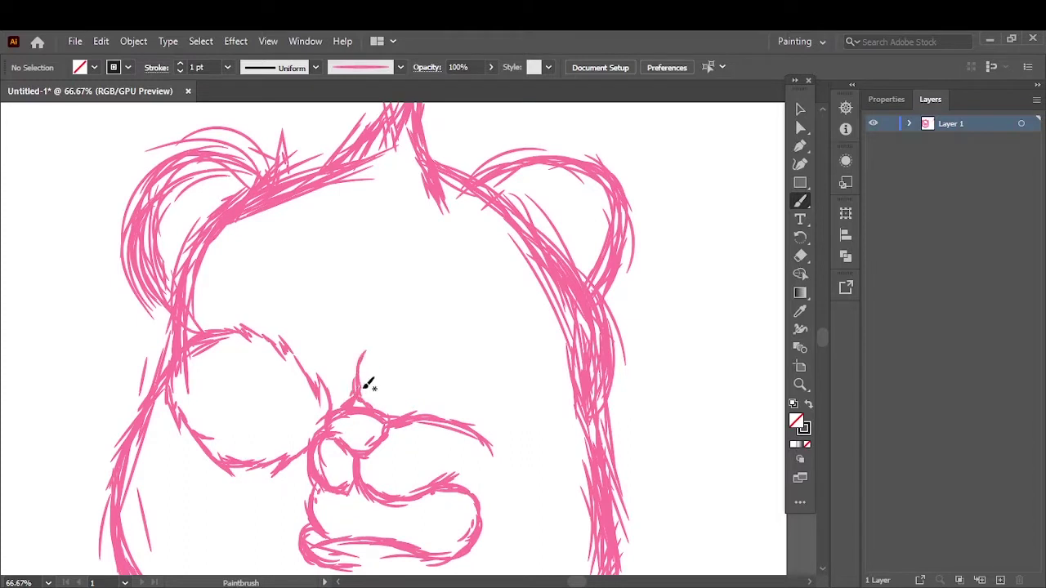
{"action": "left_click_drag", "start_coordinate": [390, 405], "coordinate": [411, 362]}
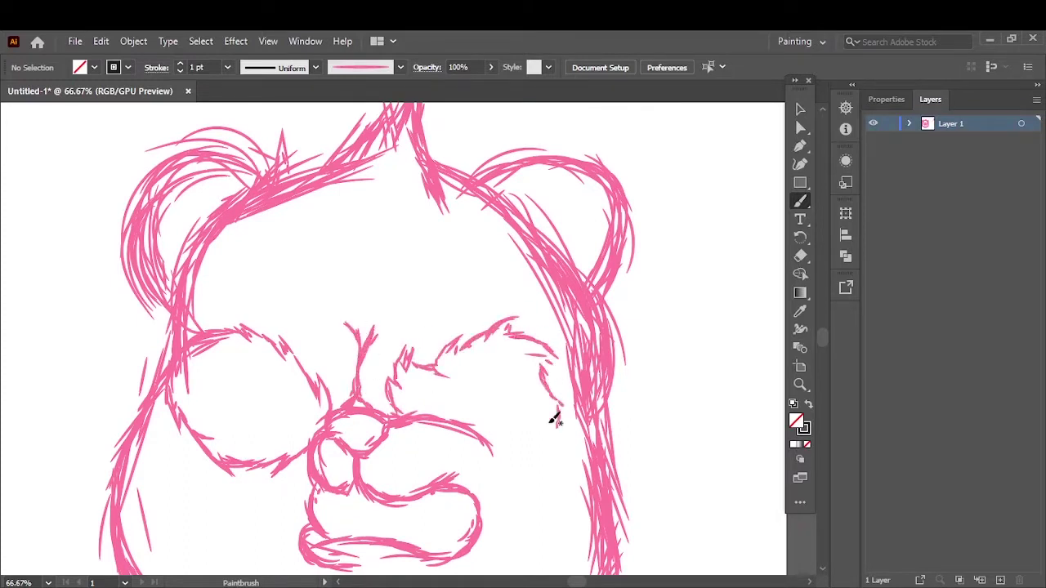
{"action": "scroll", "coordinate": [351, 285], "scroll_direction": "down", "scroll_amount": 1}
{"action": "key", "text": "v"}
{"action": "key", "text": "ctrl+plus"}
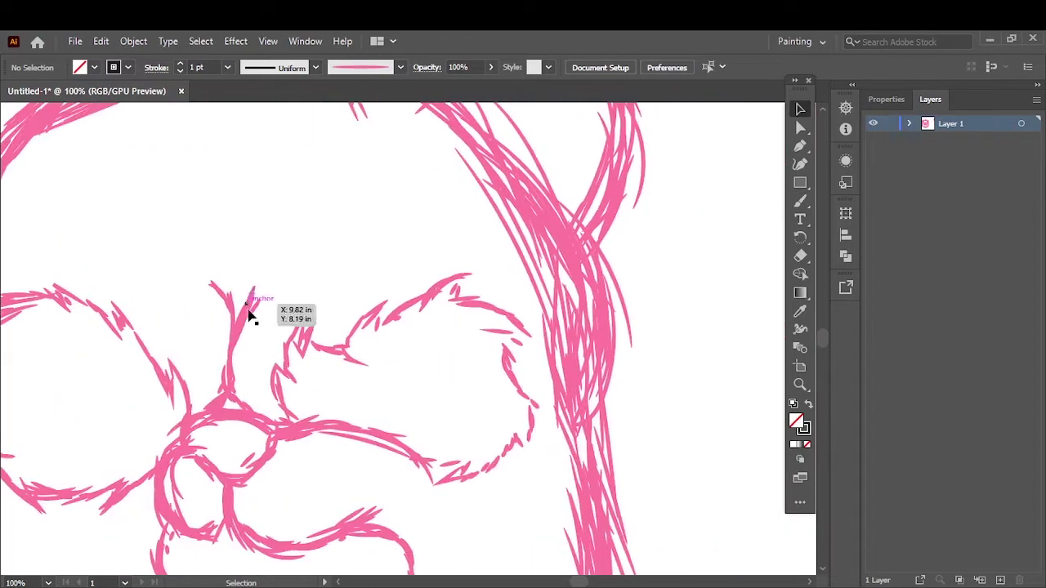
{"action": "left_click_drag", "start_coordinate": [250, 310], "coordinate": [387, 250]}
{"action": "key", "text": "ctrl+plus"}
{"action": "key", "text": "ctrl+plus"}
{"action": "scroll", "coordinate": [417, 297], "scroll_direction": "down", "scroll_amount": 5}
{"action": "scroll", "coordinate": [381, 385], "scroll_direction": "up", "scroll_amount": 3}
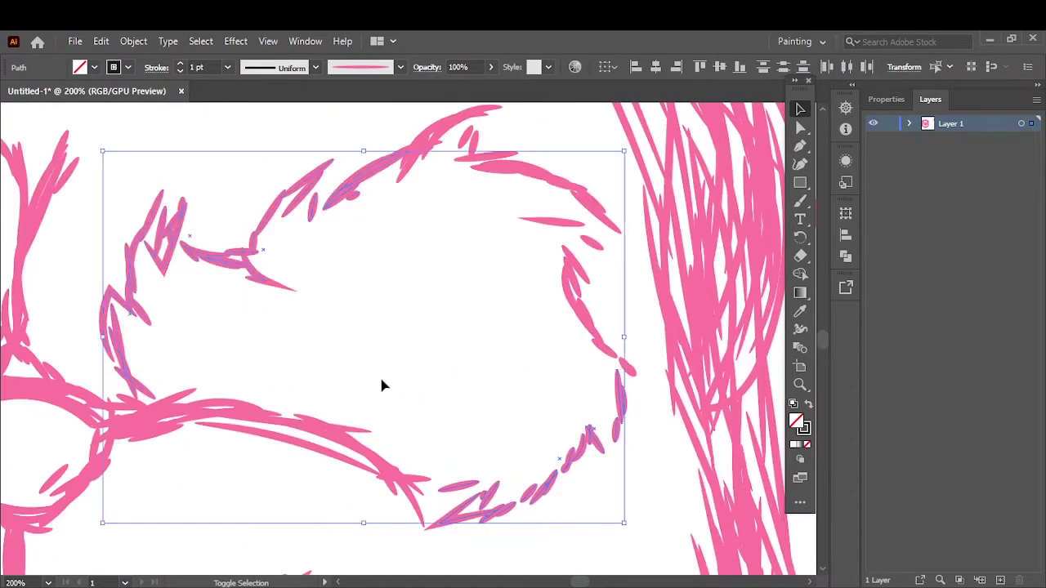
{"action": "scroll", "coordinate": [437, 241], "scroll_direction": "down", "scroll_amount": 1}
{"action": "scroll", "coordinate": [413, 321], "scroll_direction": "down", "scroll_amount": 2}
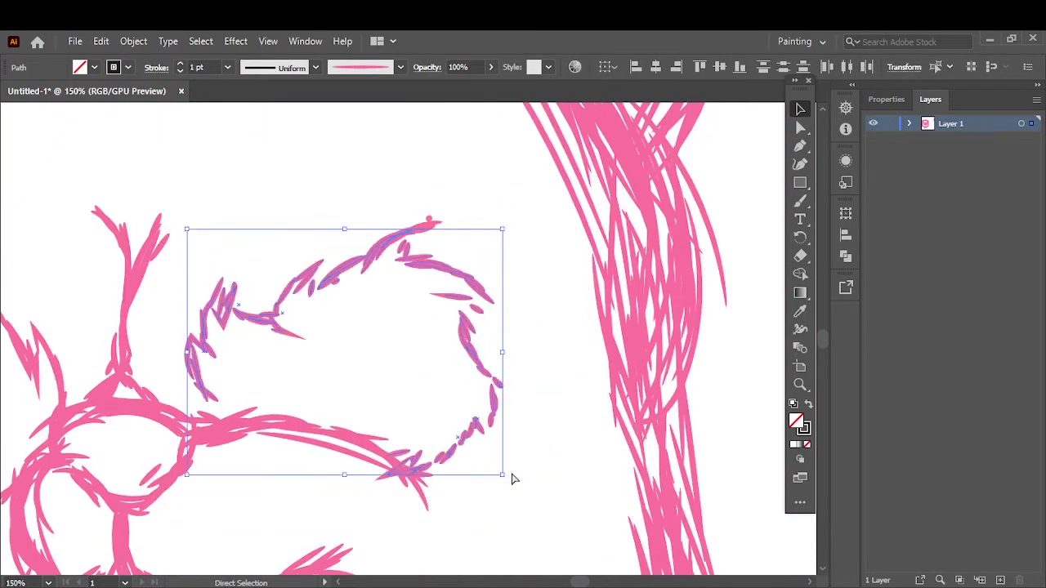
{"action": "left_click", "coordinate": [511, 477]}
{"action": "key", "text": "ctrl+0"}
{"action": "scroll", "coordinate": [518, 378], "scroll_direction": "up", "scroll_amount": 3}
{"action": "left_click", "coordinate": [667, 367], "text": "shift"}
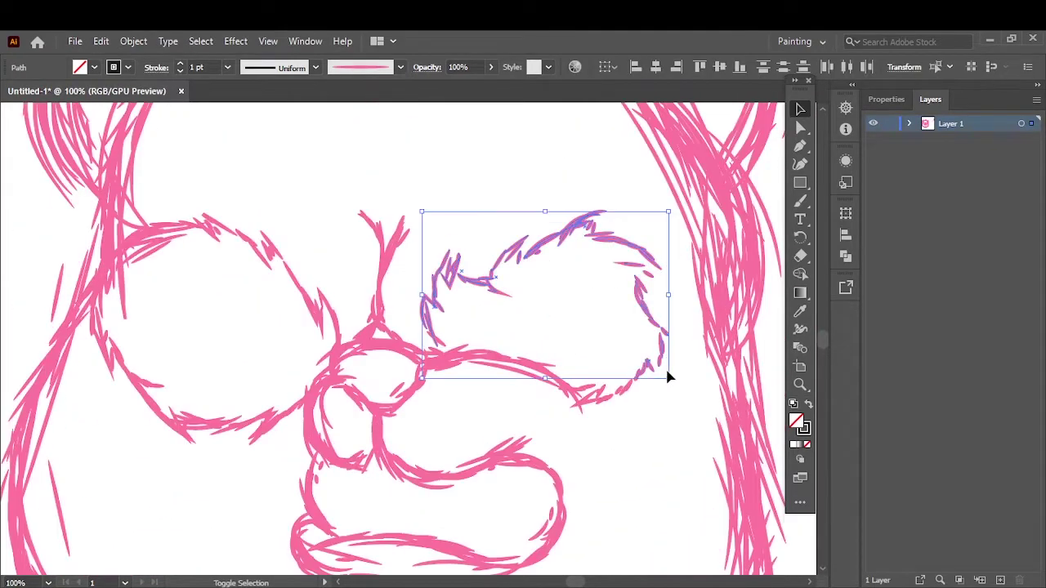
{"action": "scroll", "coordinate": [453, 449], "scroll_direction": "down", "scroll_amount": 1}
{"action": "scroll", "coordinate": [249, 374], "scroll_direction": "up", "scroll_amount": 3}
{"action": "scroll", "coordinate": [249, 374], "scroll_direction": "down", "scroll_amount": 2}
{"action": "scroll", "coordinate": [467, 264], "scroll_direction": "down", "scroll_amount": 2}
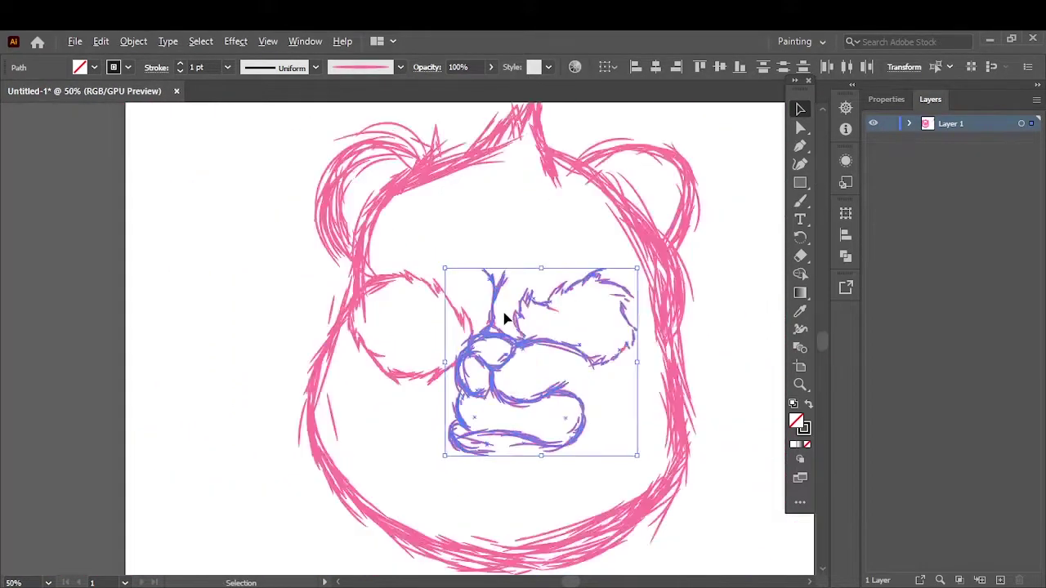
{"action": "scroll", "coordinate": [505, 315], "scroll_direction": "down", "scroll_amount": 1}
{"action": "scroll", "coordinate": [451, 333], "scroll_direction": "up", "scroll_amount": 1}
{"action": "left_click", "coordinate": [451, 334]}
{"action": "scroll", "coordinate": [451, 333], "scroll_direction": "up", "scroll_amount": 5}
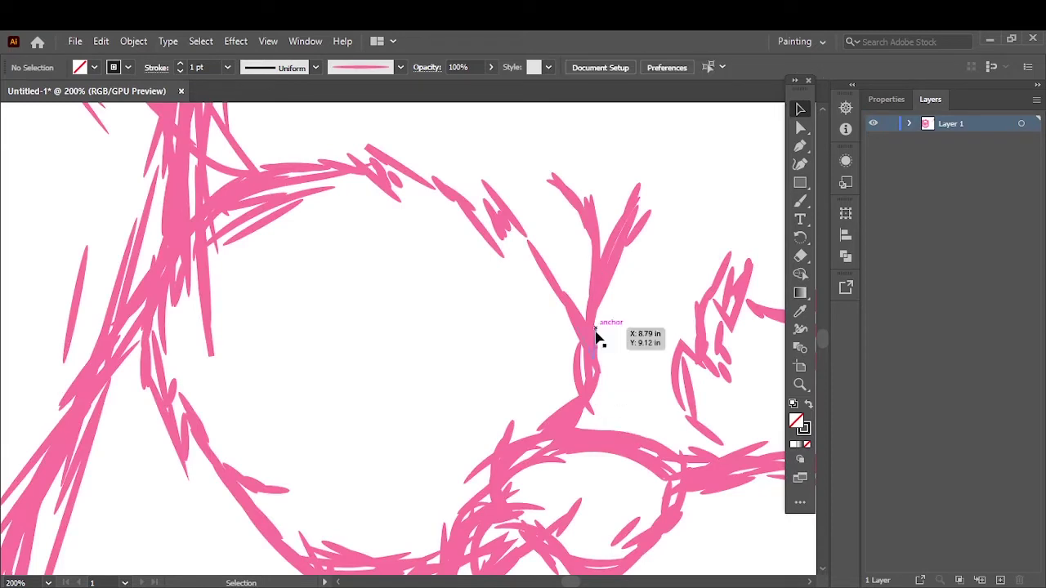
{"action": "key", "text": "b"}
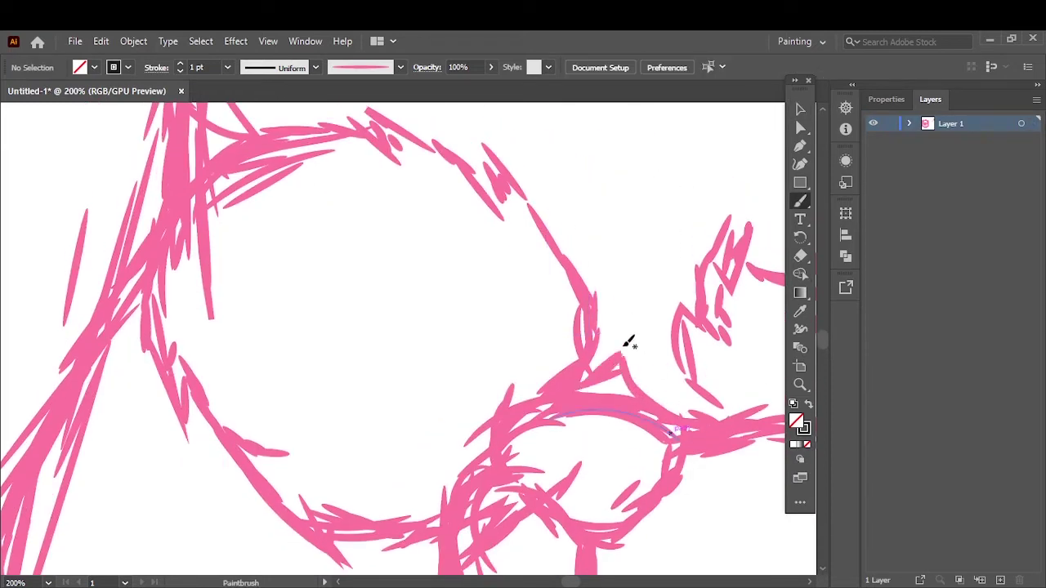
Add thin sketch strokes beside the left eye, between the eyes and below the tuft.
{"action": "left_click_drag", "start_coordinate": [626, 350], "coordinate": [659, 171]}
{"action": "scroll", "coordinate": [419, 530], "scroll_direction": "down", "scroll_amount": 1}
{"action": "left_click_drag", "start_coordinate": [388, 517], "coordinate": [385, 303]}
{"action": "scroll", "coordinate": [495, 414], "scroll_direction": "down", "scroll_amount": 4}
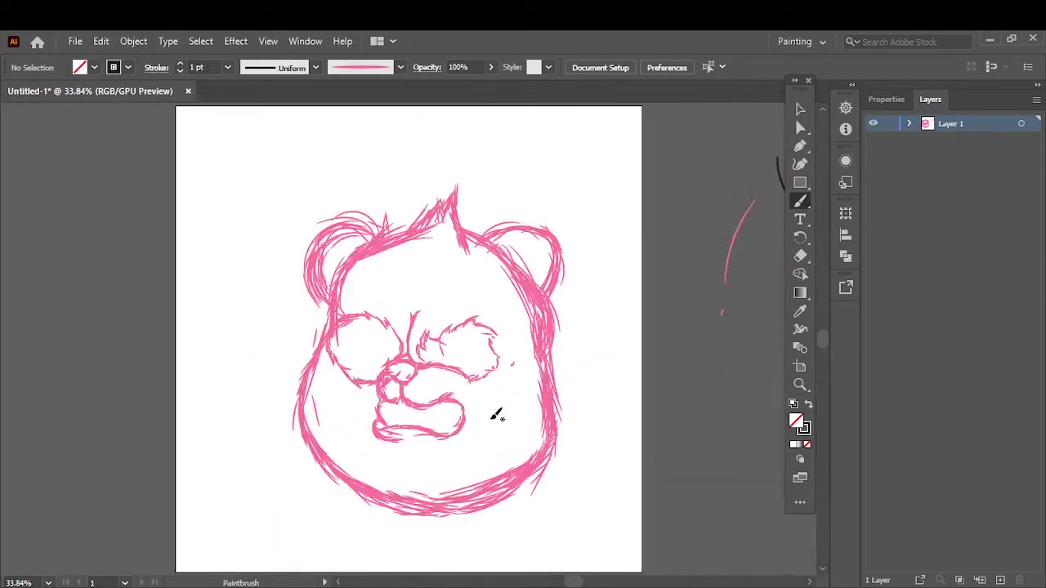
{"action": "scroll", "coordinate": [496, 414], "scroll_direction": "up", "scroll_amount": 3}
{"action": "scroll", "coordinate": [531, 327], "scroll_direction": "down", "scroll_amount": 1}
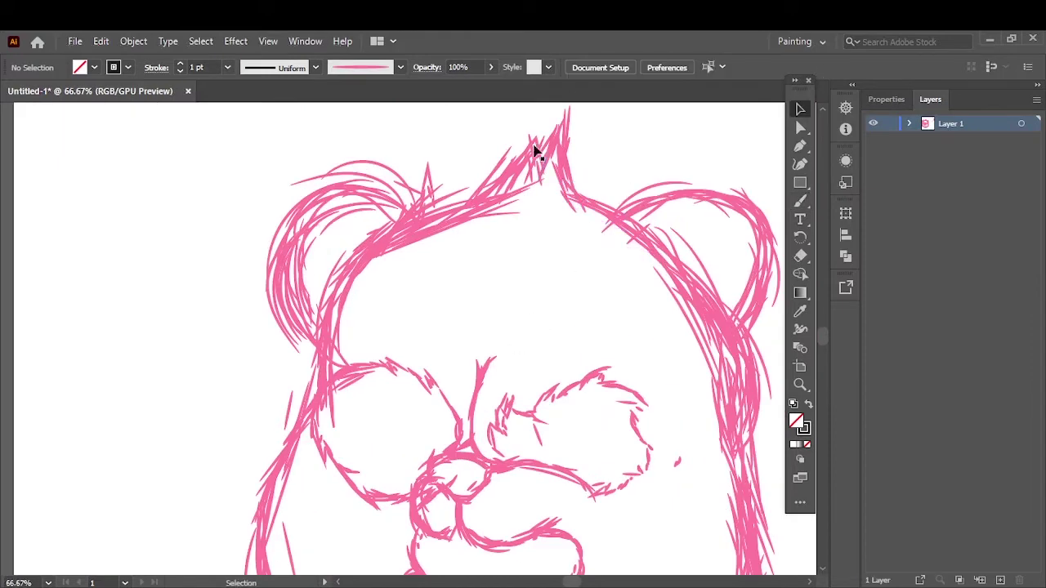
{"action": "left_click_drag", "start_coordinate": [489, 210], "coordinate": [466, 277]}
{"action": "scroll", "coordinate": [672, 105], "scroll_direction": "down", "scroll_amount": 3}
{"action": "scroll", "coordinate": [380, 357], "scroll_direction": "up", "scroll_amount": 5}
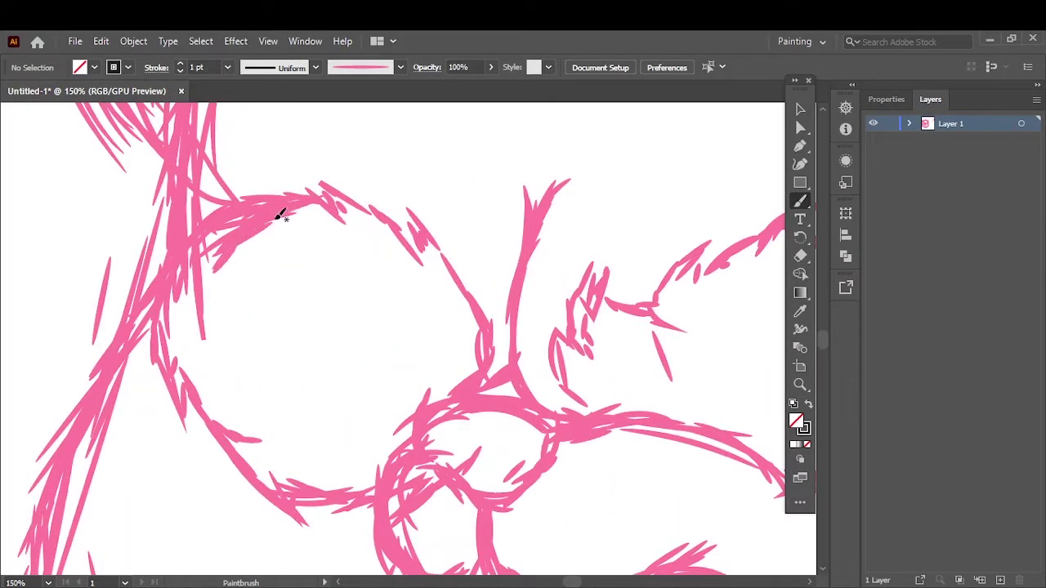
Sketch the left eye beside the nose, replacing its closed oval with an arc above.
{"action": "left_click_drag", "start_coordinate": [404, 294], "coordinate": [425, 396]}
{"action": "left_click_drag", "start_coordinate": [415, 319], "coordinate": [401, 297]}
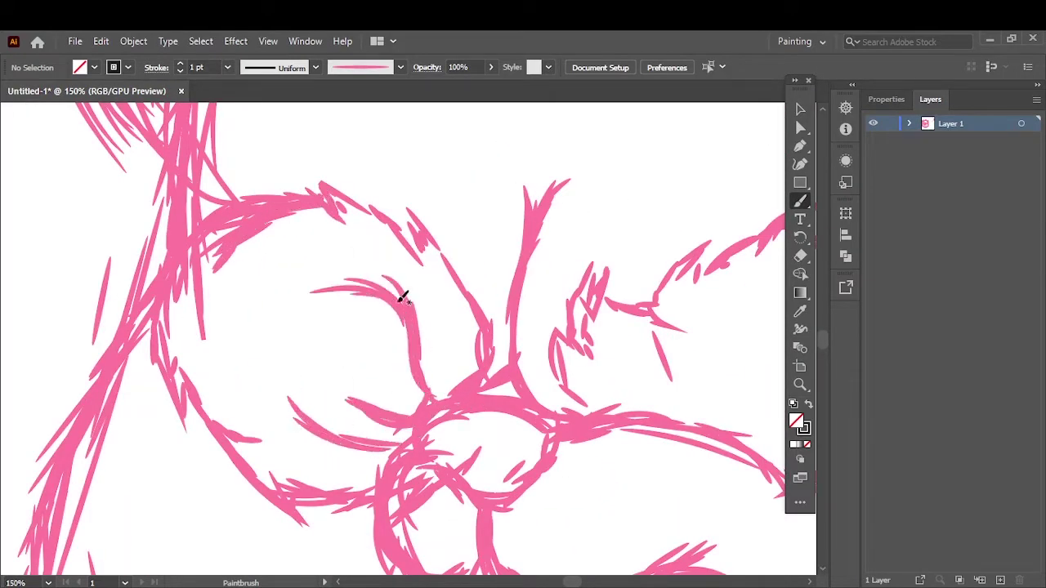
{"action": "left_click_drag", "start_coordinate": [296, 287], "coordinate": [413, 282]}
{"action": "left_click_drag", "start_coordinate": [319, 303], "coordinate": [413, 391]}
{"action": "scroll", "coordinate": [377, 344], "scroll_direction": "up", "scroll_amount": 3}
{"action": "scroll", "coordinate": [376, 345], "scroll_direction": "down", "scroll_amount": 4}
{"action": "key", "text": "ctrl+z"}
{"action": "key", "text": "ctrl+z"}
{"action": "key", "text": "ctrl+z"}
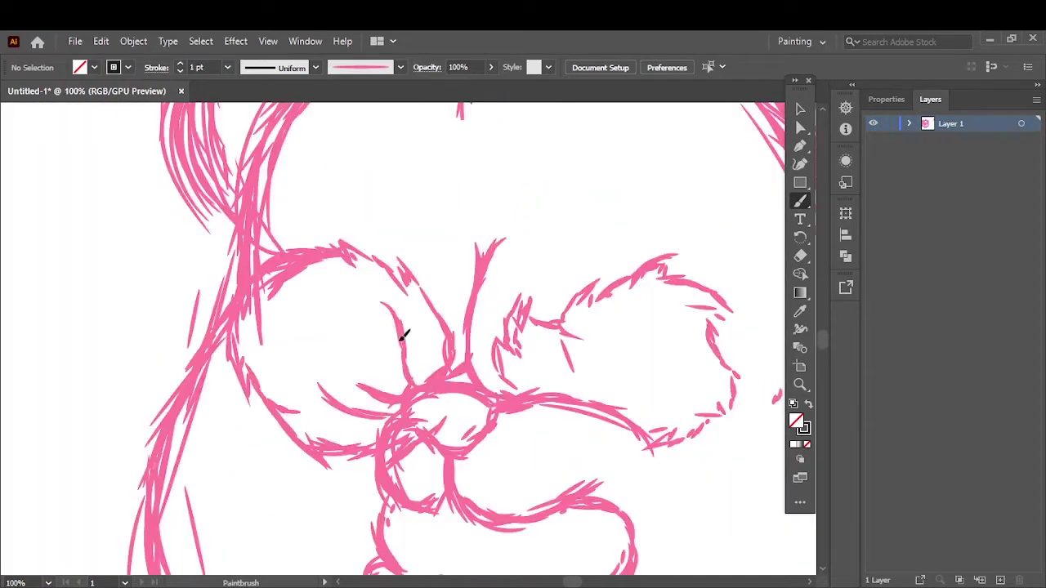
{"action": "left_click_drag", "start_coordinate": [401, 333], "coordinate": [294, 304]}
Sketch the right eye oval and upper lid, and outline the left eye.
{"action": "left_click_drag", "start_coordinate": [549, 380], "coordinate": [650, 333]}
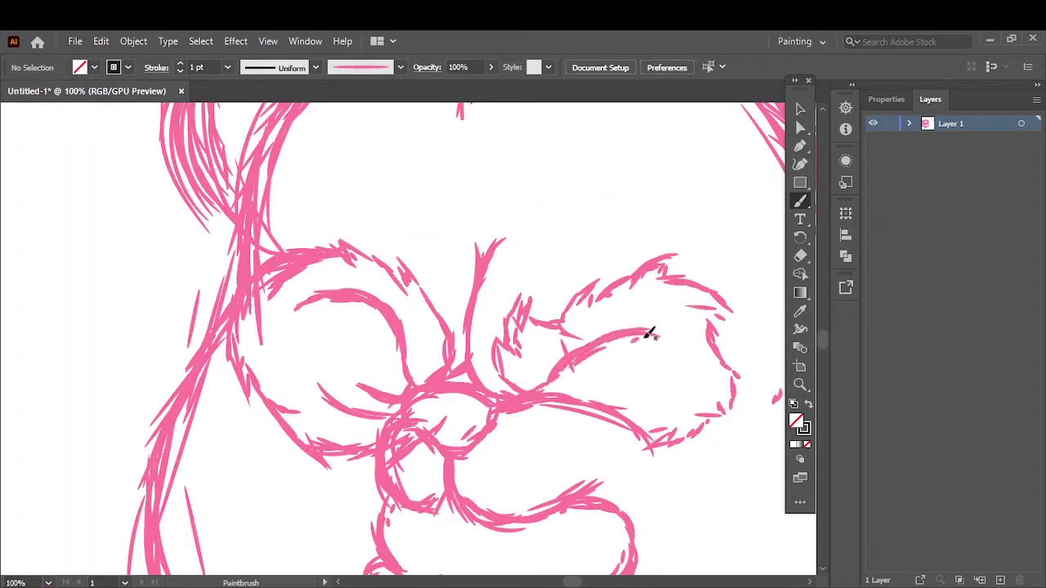
{"action": "left_click_drag", "start_coordinate": [613, 291], "coordinate": [667, 320]}
{"action": "mouse_move", "coordinate": [609, 388]}
{"action": "left_mouse_down"}
{"action": "mouse_move", "coordinate": [657, 362]}
{"action": "mouse_move", "coordinate": [580, 362]}
{"action": "mouse_move", "coordinate": [642, 348]}
{"action": "left_mouse_up"}
{"action": "mouse_move", "coordinate": [401, 353]}
{"action": "left_mouse_down"}
{"action": "mouse_move", "coordinate": [368, 364]}
{"action": "mouse_move", "coordinate": [319, 327]}
{"action": "mouse_move", "coordinate": [355, 305]}
{"action": "left_mouse_up"}
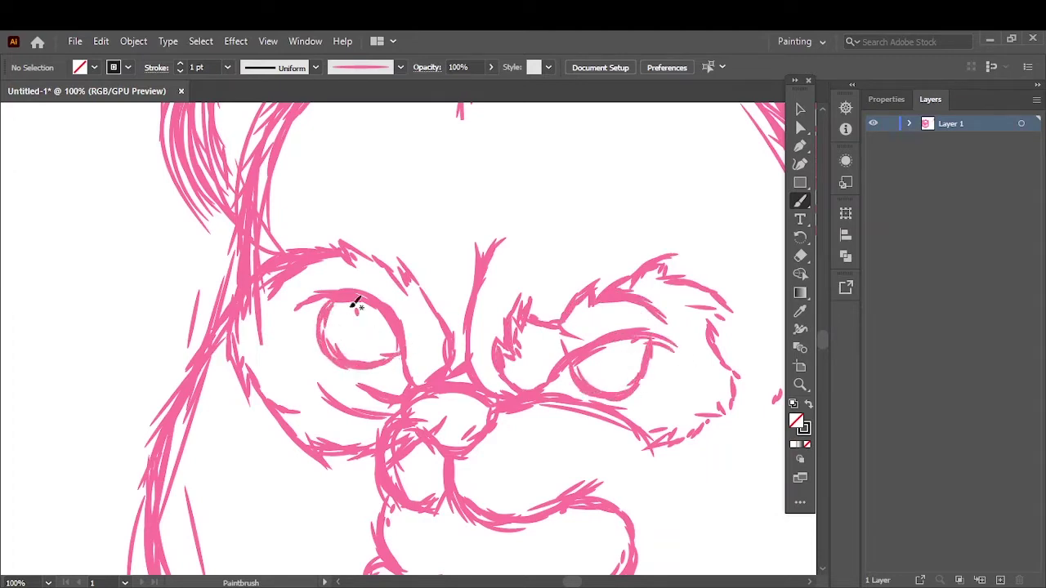
{"action": "left_click_drag", "start_coordinate": [633, 337], "coordinate": [597, 348]}
{"action": "key", "text": "ctrl+equal"}
{"action": "key", "text": "ctrl+equal"}
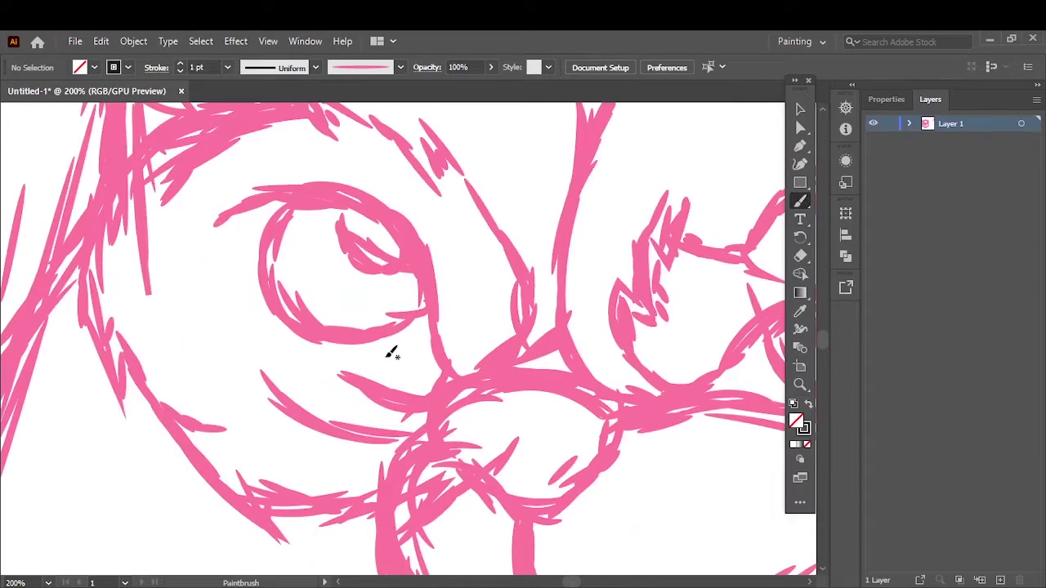
{"action": "key", "text": "ctrl+minus"}
{"action": "key", "text": "ctrl+minus"}
{"action": "key", "text": "ctrl+minus"}
{"action": "key", "text": "ctrl+minus"}
{"action": "scroll", "coordinate": [633, 329], "scroll_direction": "up", "scroll_amount": 3}
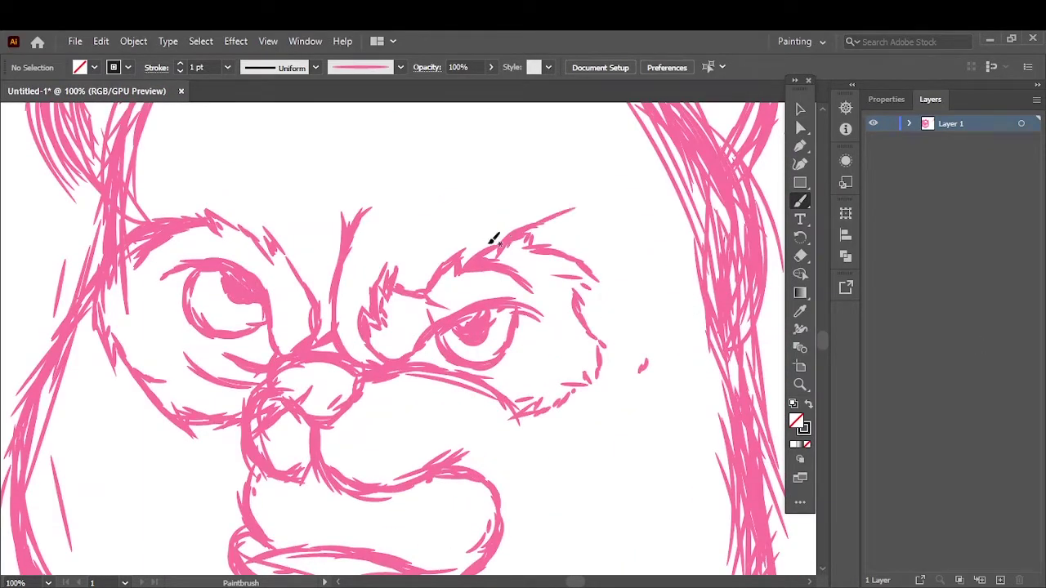
Draw the scowling brow over the right eye and hatch the lower-left cheek.
{"action": "left_click_drag", "start_coordinate": [547, 237], "coordinate": [615, 201]}
{"action": "mouse_move", "coordinate": [562, 232]}
{"action": "left_mouse_down"}
{"action": "mouse_move", "coordinate": [645, 188]}
{"action": "mouse_move", "coordinate": [536, 245]}
{"action": "left_mouse_up"}
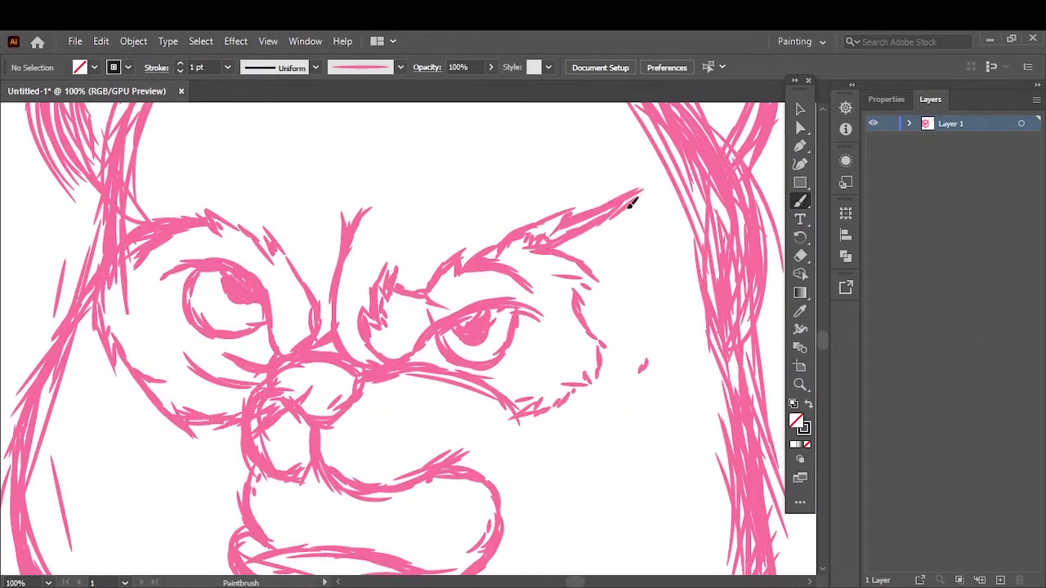
{"action": "left_click_drag", "start_coordinate": [630, 204], "coordinate": [651, 188]}
{"action": "left_click_drag", "start_coordinate": [180, 427], "coordinate": [82, 476]}
{"action": "left_click_drag", "start_coordinate": [147, 460], "coordinate": [73, 509]}
{"action": "mouse_move", "coordinate": [139, 474]}
{"action": "left_mouse_down"}
{"action": "mouse_move", "coordinate": [53, 536]}
{"action": "mouse_move", "coordinate": [190, 432]}
{"action": "left_mouse_up"}
Add rounded ear strokes, then fit the artboard in view with the Selection tool active.
{"action": "scroll", "coordinate": [507, 269], "scroll_direction": "down", "scroll_amount": 3}
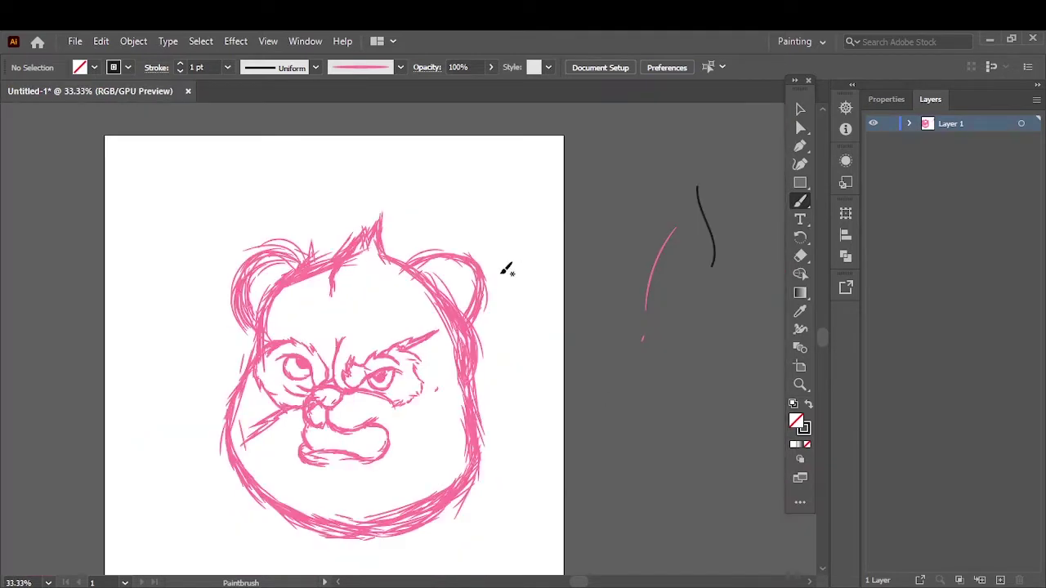
{"action": "scroll", "coordinate": [455, 272], "scroll_direction": "up", "scroll_amount": 3}
{"action": "mouse_move", "coordinate": [491, 265]}
{"action": "left_mouse_down"}
{"action": "mouse_move", "coordinate": [429, 282]}
{"action": "mouse_move", "coordinate": [434, 311]}
{"action": "mouse_move", "coordinate": [458, 245]}
{"action": "left_mouse_up"}
{"action": "key", "text": "ctrl+0"}
{"action": "key", "text": "v"}
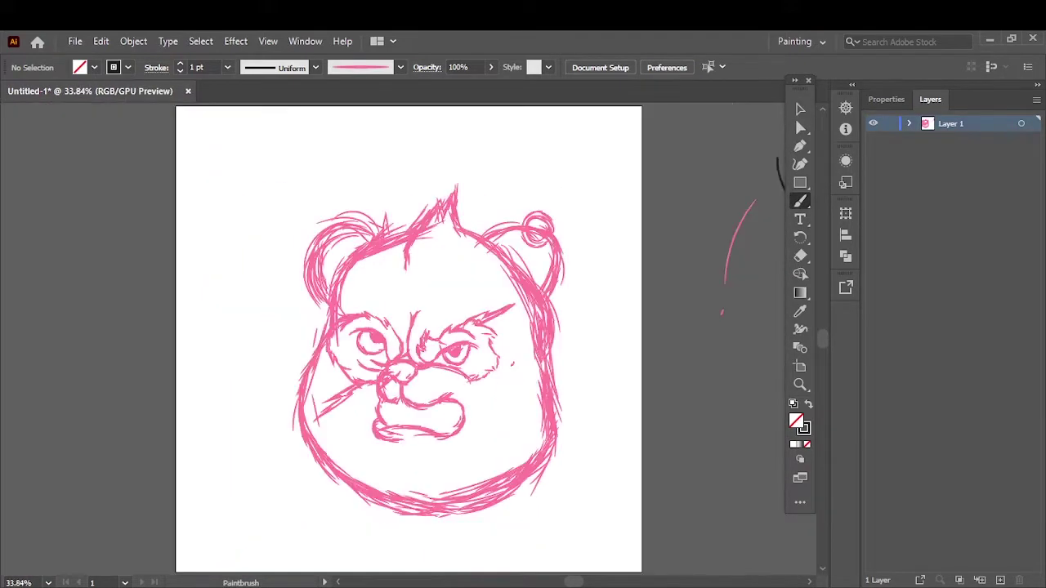
{"action": "scroll", "coordinate": [647, 510], "scroll_direction": "down", "scroll_amount": 2}
Select the whole sketch, lower its opacity to 78%, and lock it.
{"action": "scroll", "coordinate": [647, 511], "scroll_direction": "up", "scroll_amount": 1}
{"action": "key", "text": "ctrl+a"}
{"action": "left_click", "coordinate": [886, 99]}
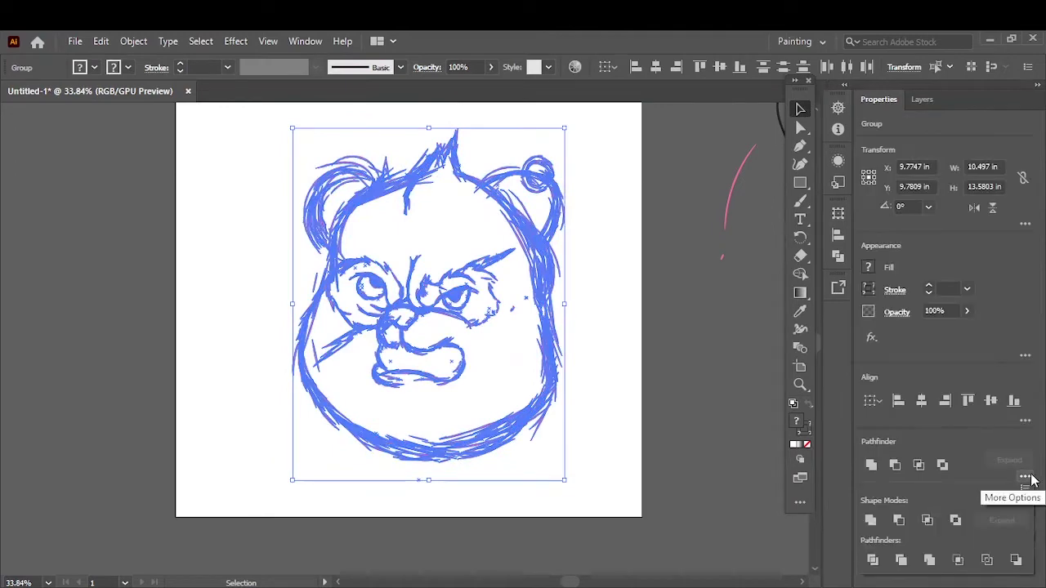
{"action": "left_click", "coordinate": [491, 67]}
{"action": "left_click_drag", "start_coordinate": [490, 85], "coordinate": [474, 86]}
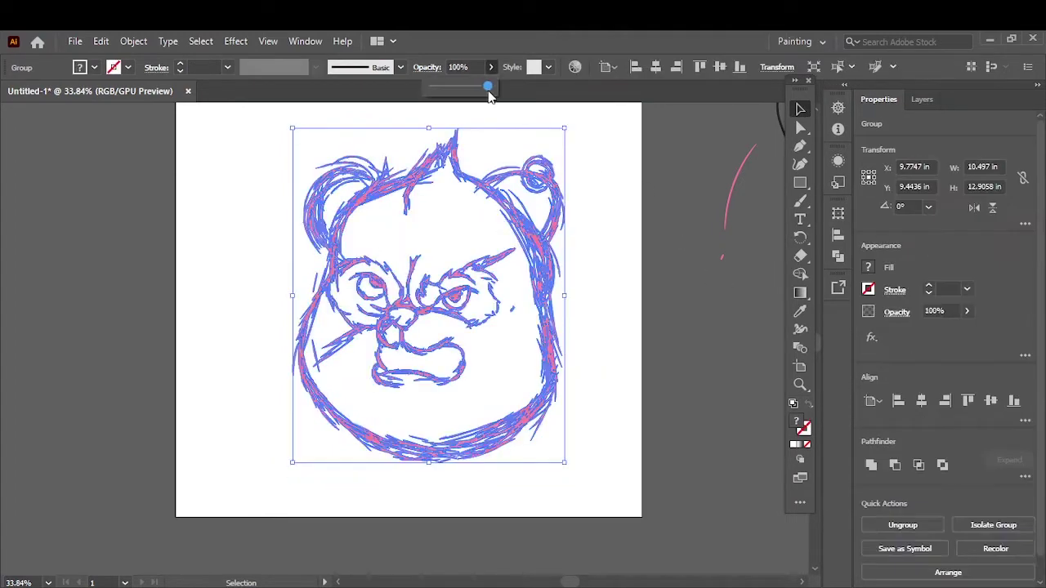
{"action": "key", "text": "ctrl+shift+a"}
{"action": "key", "text": "F7"}
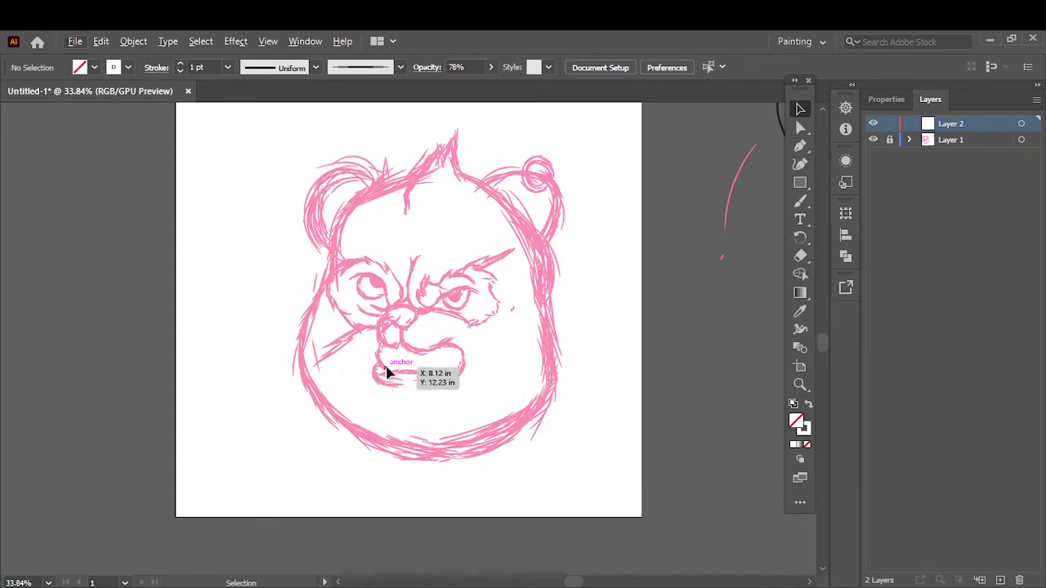
Switch to the Paintbrush and raise the brush stroke weight.
{"action": "key", "text": "b"}
{"action": "scroll", "coordinate": [381, 356], "scroll_direction": "up", "scroll_amount": 2}
{"action": "left_click", "coordinate": [227, 67]}
Set the stroke to 2 pt and ink the left cheek and lower face edge in black.
{"action": "left_click", "coordinate": [214, 139]}
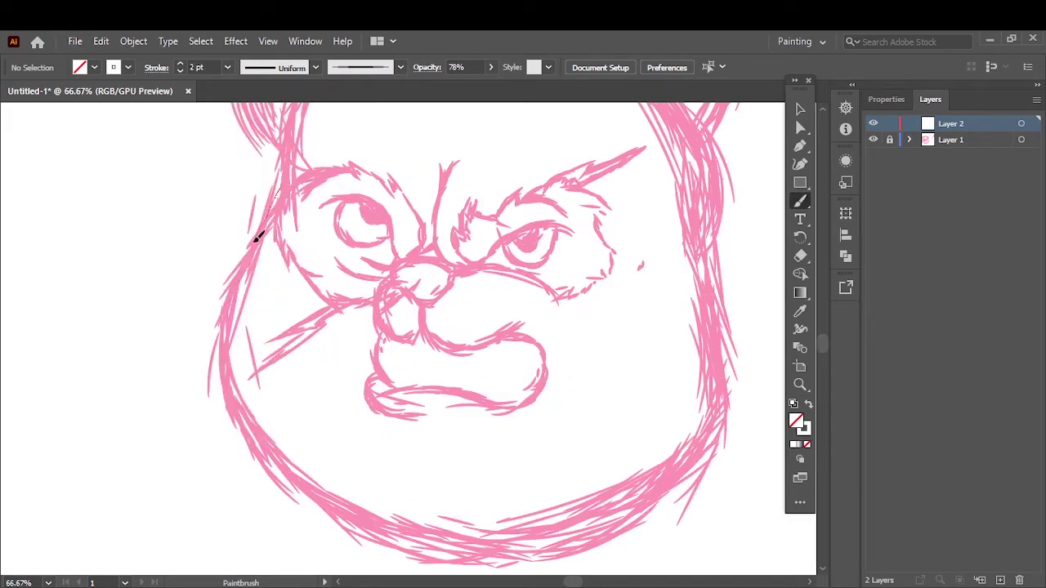
{"action": "left_click_drag", "start_coordinate": [227, 204], "coordinate": [246, 446]}
{"action": "scroll", "coordinate": [323, 466], "scroll_direction": "up", "scroll_amount": 1}
{"action": "scroll", "coordinate": [324, 466], "scroll_direction": "up", "scroll_amount": 1}
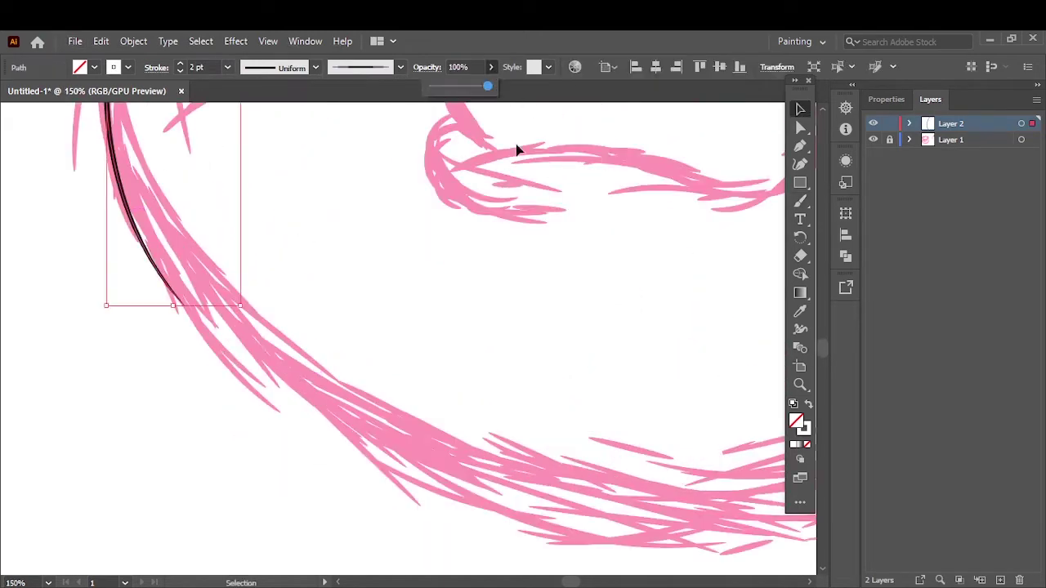
{"action": "left_click_drag", "start_coordinate": [169, 258], "coordinate": [280, 366]}
{"action": "scroll", "coordinate": [285, 363], "scroll_direction": "right", "scroll_amount": 3}
{"action": "left_click_drag", "start_coordinate": [4, 225], "coordinate": [282, 412]}
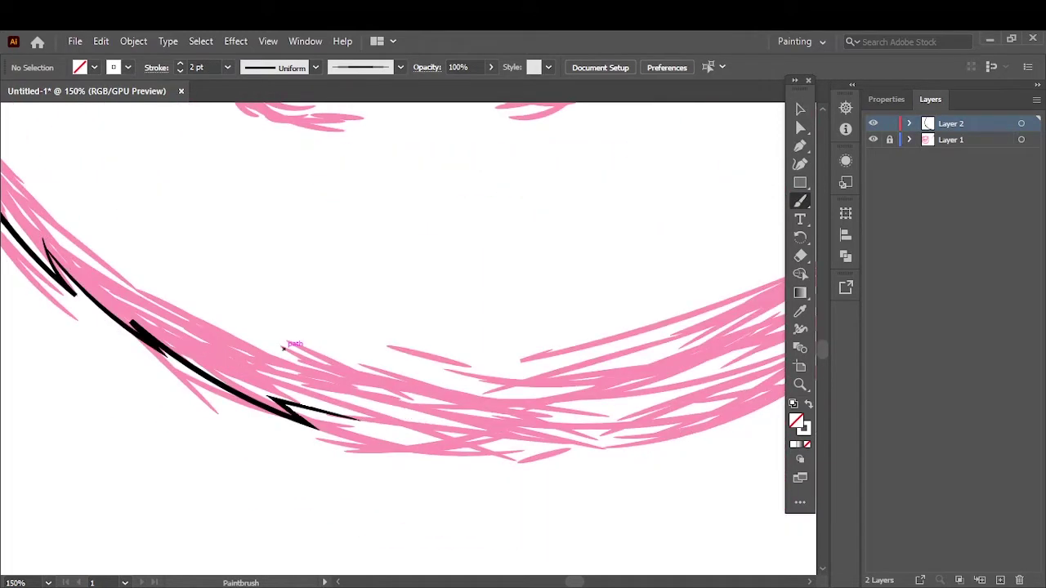
{"action": "scroll", "coordinate": [134, 233], "scroll_direction": "down", "scroll_amount": 2}
{"action": "scroll", "coordinate": [133, 233], "scroll_direction": "up", "scroll_amount": 2}
Ink the face bottom, the left ear's outer edge and the head outline up to the tuft.
{"action": "left_click_drag", "start_coordinate": [182, 364], "coordinate": [665, 237]}
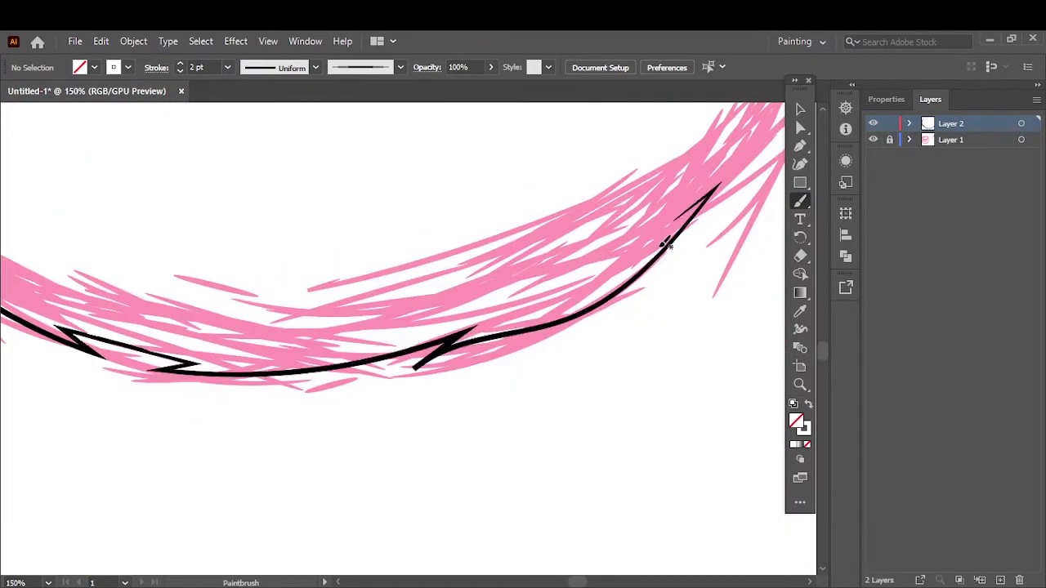
{"action": "scroll", "coordinate": [682, 372], "scroll_direction": "down", "scroll_amount": 1}
{"action": "scroll", "coordinate": [600, 343], "scroll_direction": "down", "scroll_amount": 3}
{"action": "scroll", "coordinate": [293, 322], "scroll_direction": "up", "scroll_amount": 3}
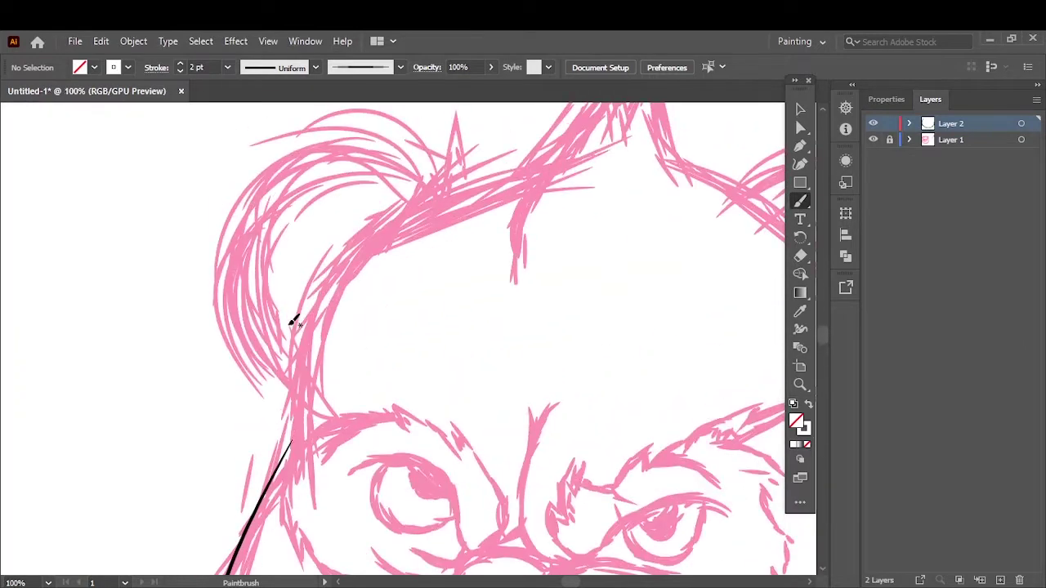
{"action": "left_click_drag", "start_coordinate": [577, 126], "coordinate": [592, 119]}
{"action": "scroll", "coordinate": [546, 268], "scroll_direction": "up", "scroll_amount": 3}
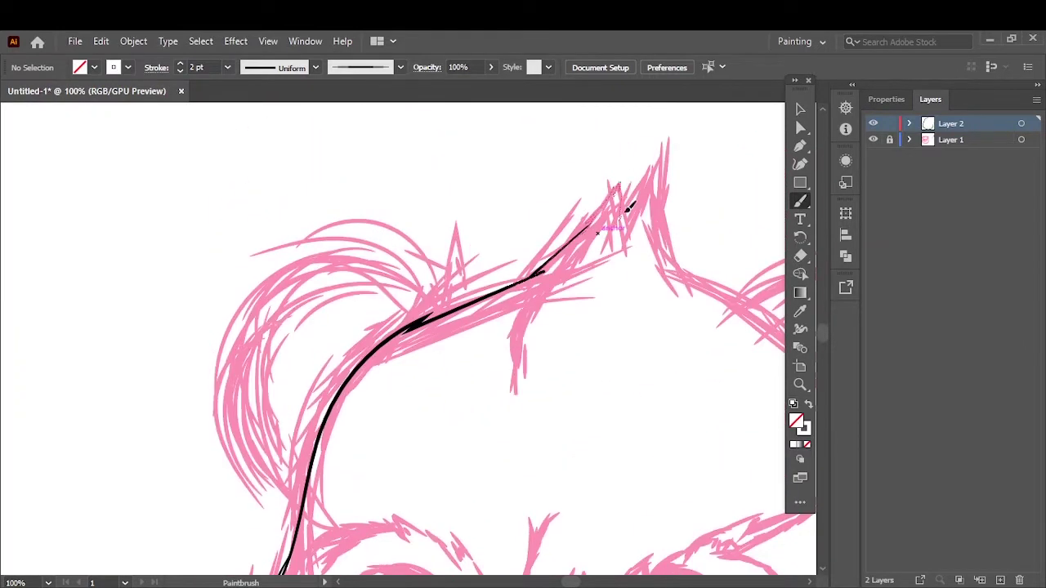
{"action": "left_click_drag", "start_coordinate": [627, 209], "coordinate": [629, 193]}
{"action": "scroll", "coordinate": [670, 213], "scroll_direction": "down", "scroll_amount": 3}
{"action": "scroll", "coordinate": [310, 245], "scroll_direction": "up", "scroll_amount": 4}
Ink the left side of the head, the right ear curve and the right edge.
{"action": "left_click_drag", "start_coordinate": [282, 188], "coordinate": [245, 444]}
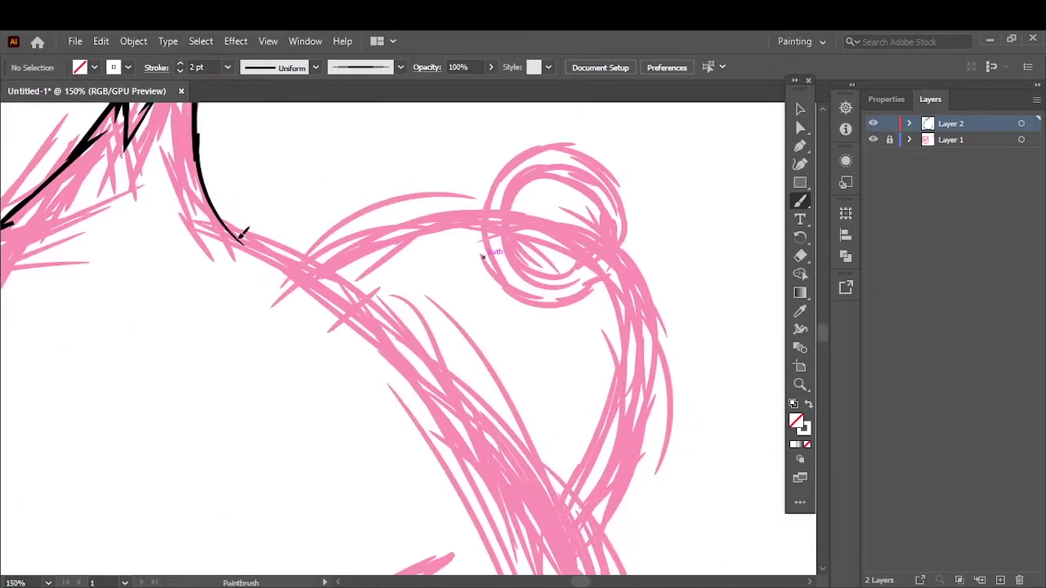
{"action": "left_click_drag", "start_coordinate": [241, 235], "coordinate": [466, 339]}
{"action": "scroll", "coordinate": [467, 338], "scroll_direction": "down", "scroll_amount": 2}
{"action": "left_click_drag", "start_coordinate": [459, 441], "coordinate": [472, 496]}
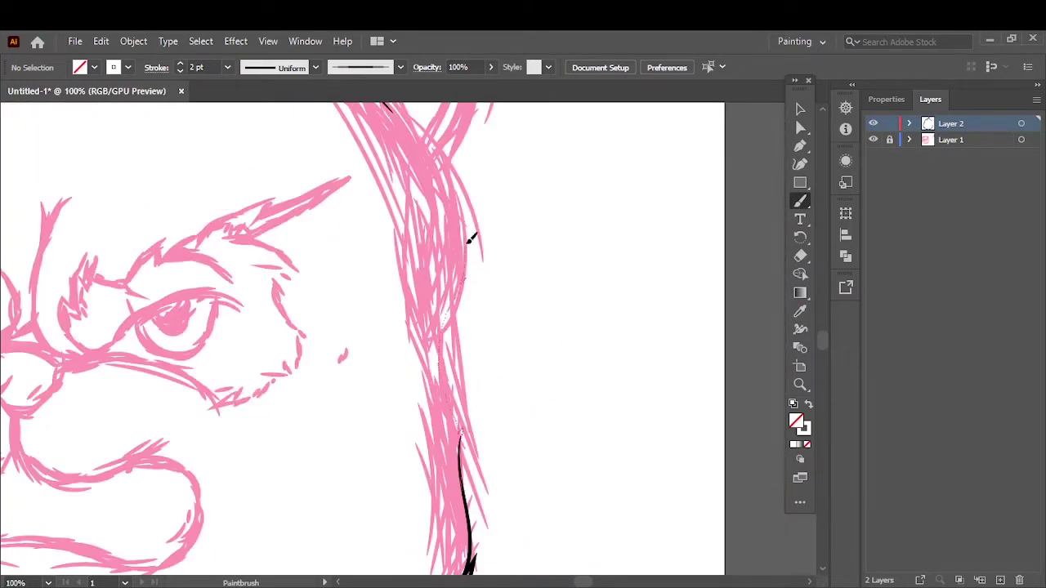
{"action": "scroll", "coordinate": [495, 409], "scroll_direction": "up", "scroll_amount": 3}
{"action": "left_click_drag", "start_coordinate": [460, 129], "coordinate": [441, 384]}
{"action": "scroll", "coordinate": [576, 474], "scroll_direction": "up", "scroll_amount": 4}
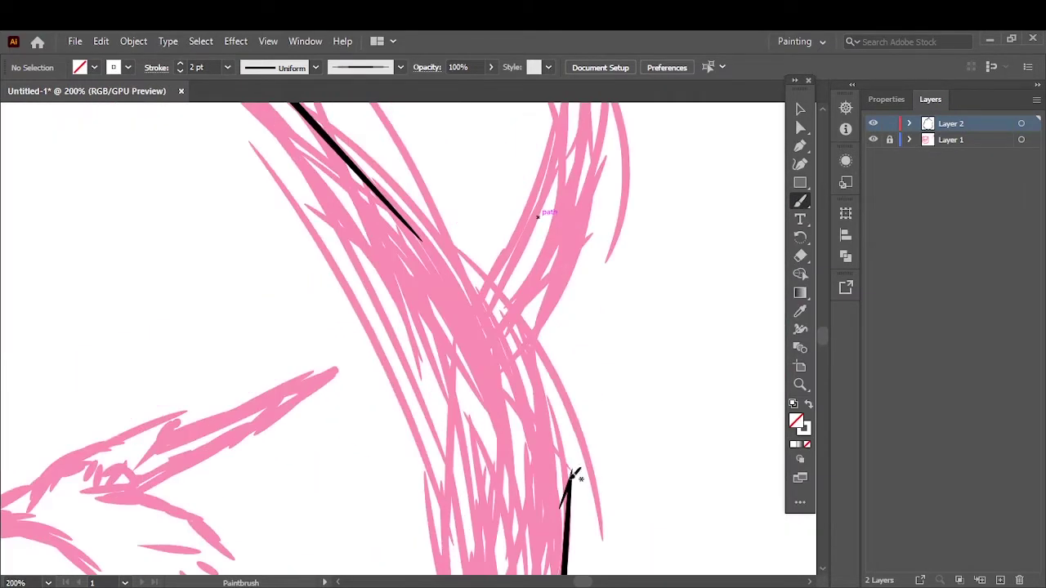
Hide and re-show the pink sketch layer to check the ink lines.
{"action": "key", "text": "ctrl+0"}
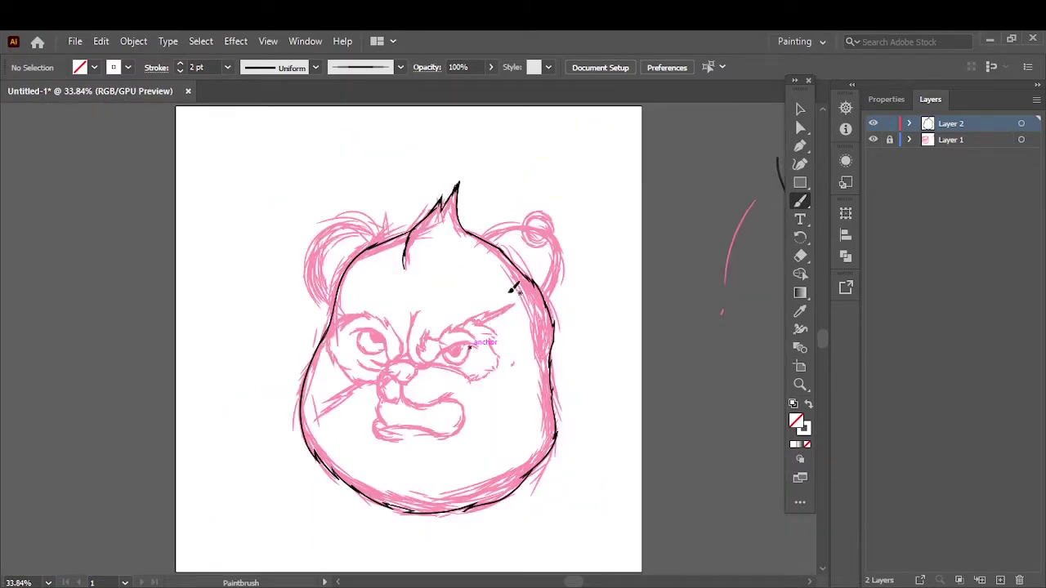
{"action": "left_click", "coordinate": [873, 140]}
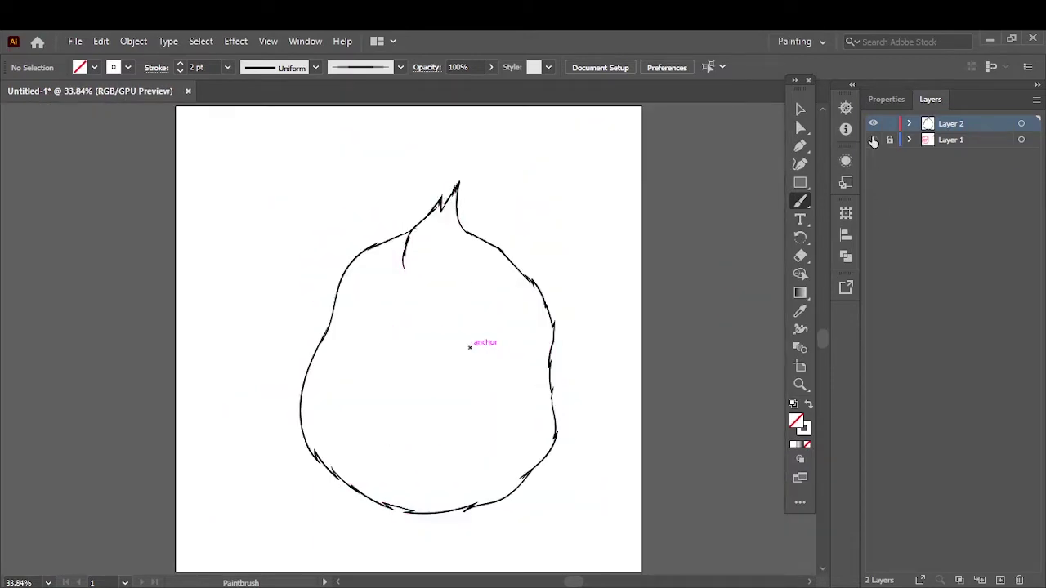
{"action": "left_click", "coordinate": [873, 140]}
{"action": "scroll", "coordinate": [365, 321], "scroll_direction": "up", "scroll_amount": 5}
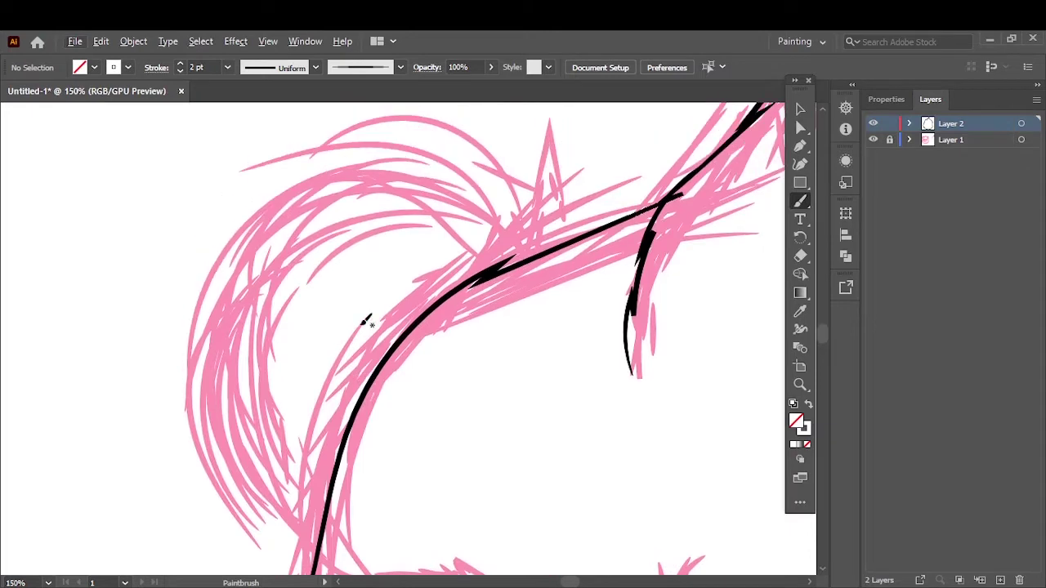
{"action": "scroll", "coordinate": [324, 472], "scroll_direction": "down", "scroll_amount": 1}
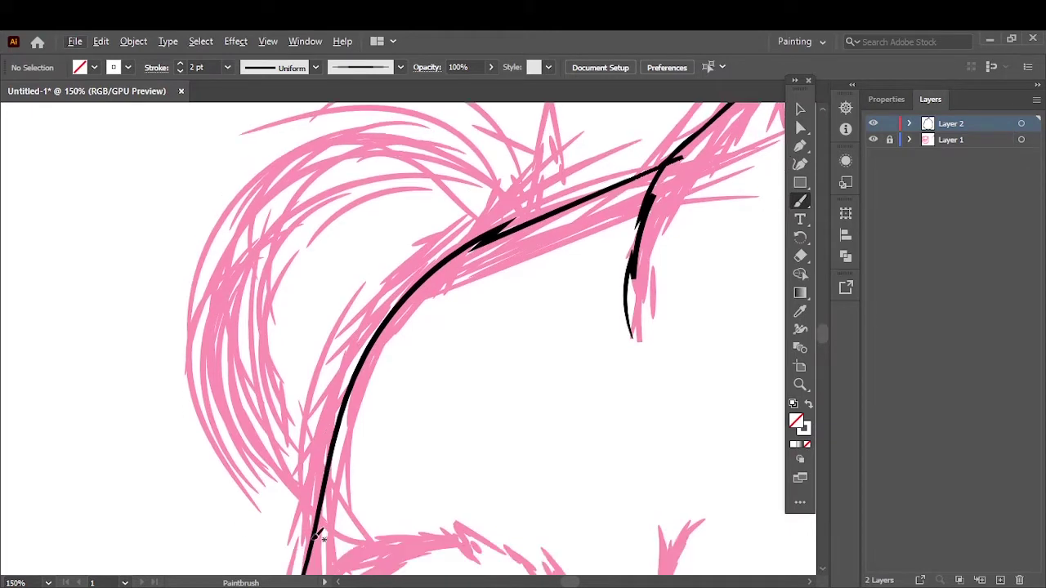
{"action": "scroll", "coordinate": [592, 194], "scroll_direction": "up", "scroll_amount": 4}
{"action": "scroll", "coordinate": [482, 225], "scroll_direction": "down", "scroll_amount": 1}
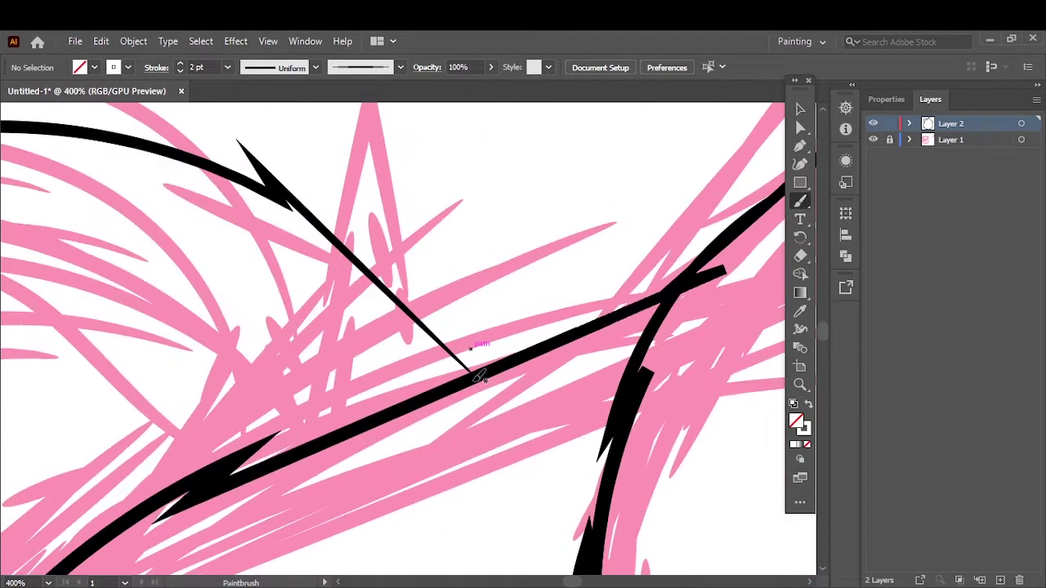
Ink a short stroke at the head tuft and the outline of the right ear.
{"action": "left_click_drag", "start_coordinate": [343, 245], "coordinate": [470, 376]}
{"action": "key", "text": "ctrl+0"}
{"action": "scroll", "coordinate": [539, 242], "scroll_direction": "up", "scroll_amount": 5}
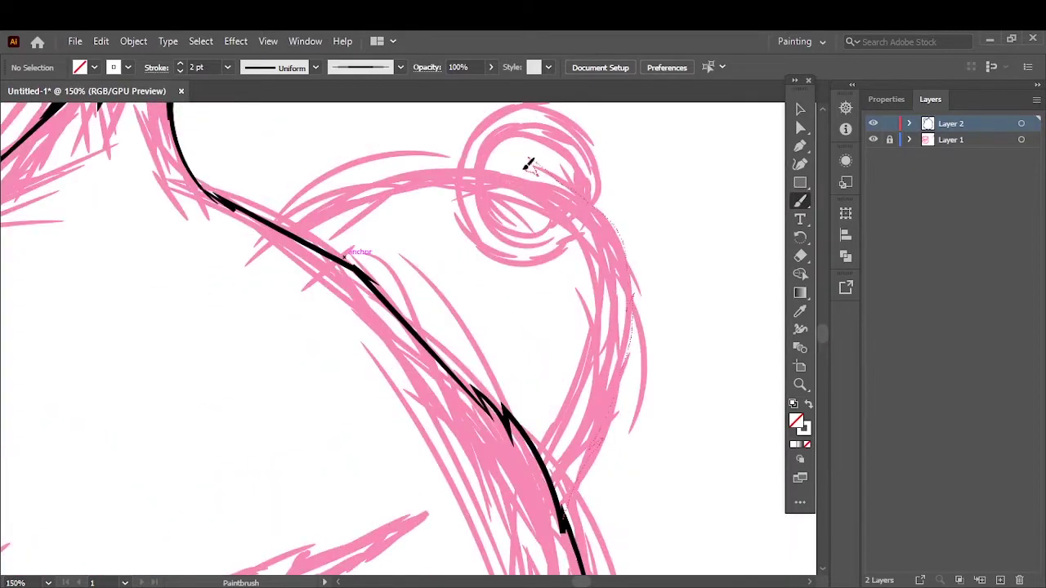
{"action": "left_click_drag", "start_coordinate": [527, 164], "coordinate": [576, 515]}
{"action": "scroll", "coordinate": [270, 329], "scroll_direction": "up", "scroll_amount": 3}
{"action": "left_click_drag", "start_coordinate": [520, 268], "coordinate": [527, 273]}
{"action": "key", "text": "ctrl+0"}
{"action": "scroll", "coordinate": [390, 264], "scroll_direction": "up", "scroll_amount": 4}
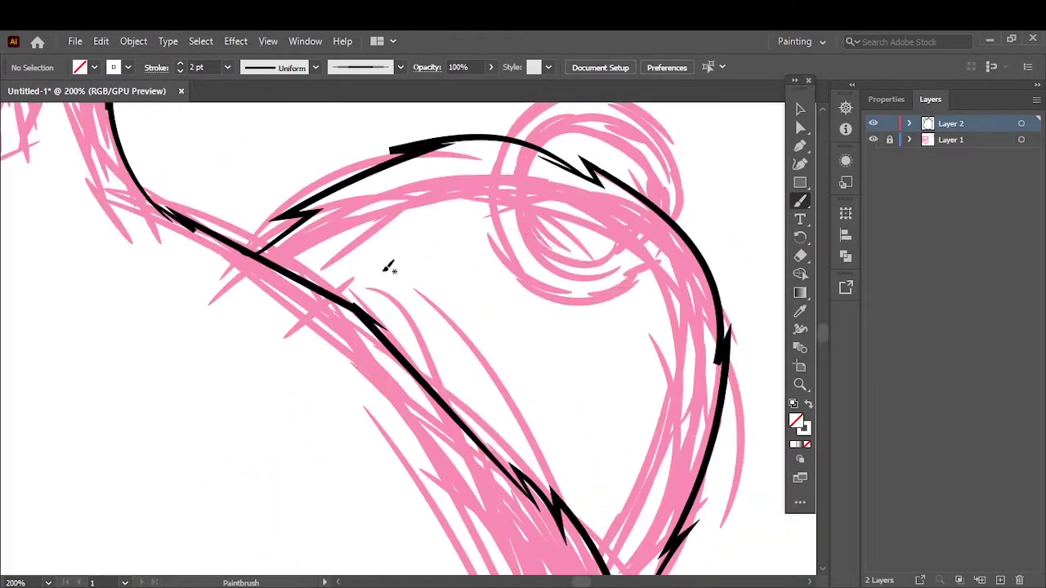
{"action": "scroll", "coordinate": [518, 474], "scroll_direction": "down", "scroll_amount": 2}
{"action": "key", "text": "ctrl+0"}
Toggle Layer 1's visibility again to compare the ink against the sketch.
{"action": "left_click", "coordinate": [873, 140]}
{"action": "left_click", "coordinate": [873, 140]}
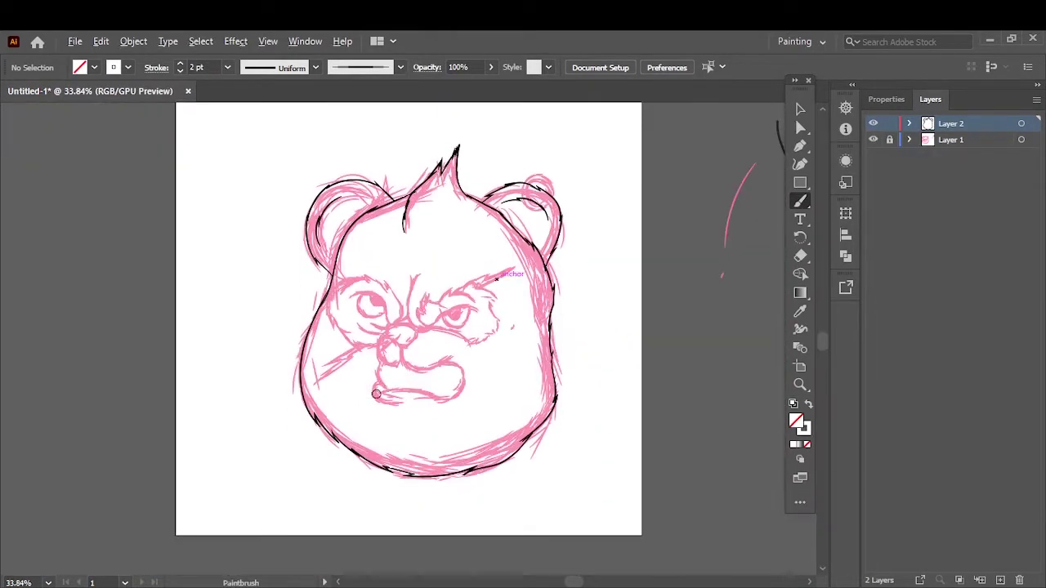
{"action": "scroll", "coordinate": [398, 374], "scroll_direction": "up", "scroll_amount": 5}
{"action": "scroll", "coordinate": [238, 340], "scroll_direction": "up", "scroll_amount": 3}
{"action": "scroll", "coordinate": [237, 340], "scroll_direction": "up", "scroll_amount": 3}
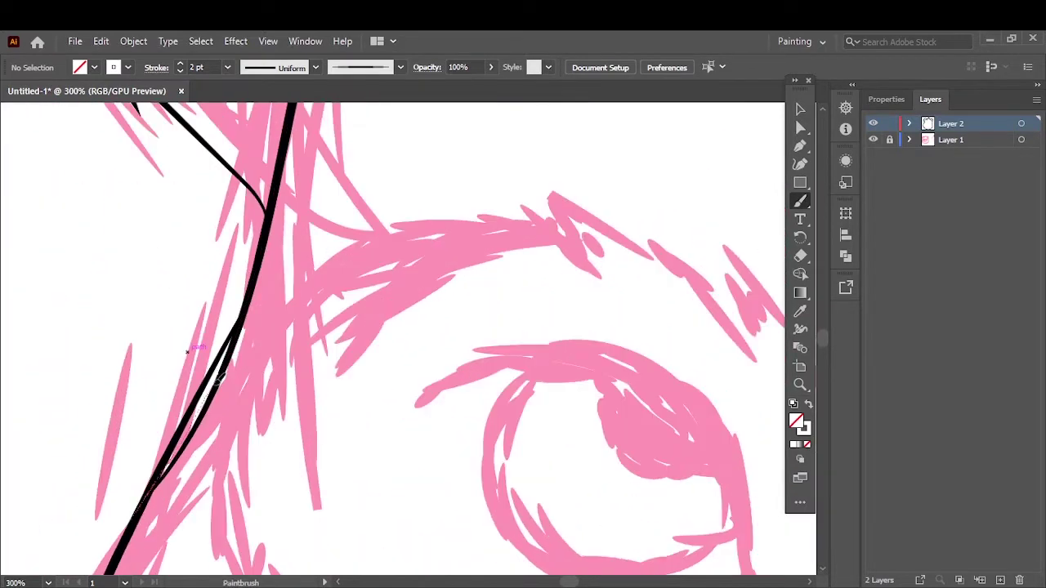
{"action": "key", "text": "ctrl+0"}
{"action": "scroll", "coordinate": [499, 368], "scroll_direction": "up", "scroll_amount": 5}
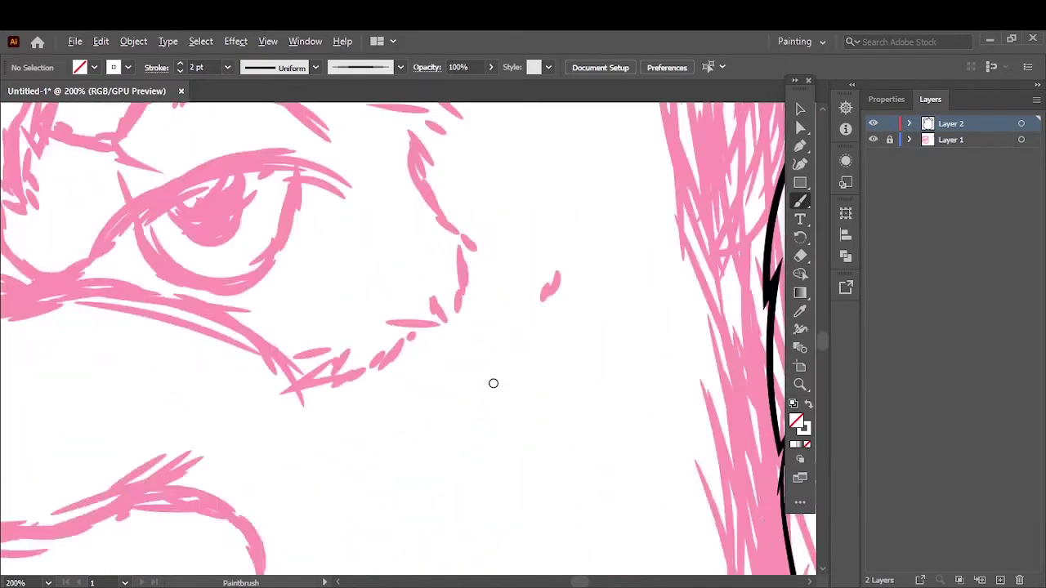
Ink black lines around the right eye, the zigzag brow fur and the cheek.
{"action": "left_click_drag", "start_coordinate": [415, 466], "coordinate": [488, 330]}
{"action": "mouse_move", "coordinate": [474, 203]}
{"action": "left_mouse_down"}
{"action": "mouse_move", "coordinate": [236, 412]}
{"action": "mouse_move", "coordinate": [310, 459]}
{"action": "left_mouse_up"}
{"action": "left_click_drag", "start_coordinate": [356, 401], "coordinate": [588, 367]}
{"action": "mouse_move", "coordinate": [436, 250]}
{"action": "left_mouse_down"}
{"action": "mouse_move", "coordinate": [539, 278]}
{"action": "mouse_move", "coordinate": [466, 163]}
{"action": "mouse_move", "coordinate": [556, 237]}
{"action": "left_mouse_up"}
{"action": "key", "text": "ctrl+0"}
{"action": "scroll", "coordinate": [546, 417], "scroll_direction": "up", "scroll_amount": 5}
{"action": "left_click_drag", "start_coordinate": [388, 211], "coordinate": [491, 230]}
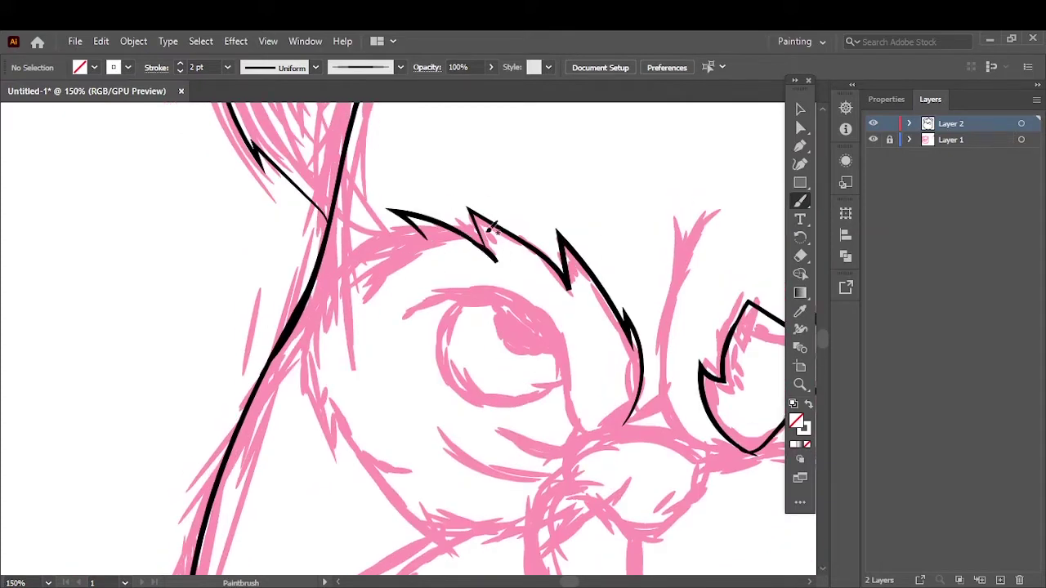
{"action": "mouse_move", "coordinate": [372, 248]}
{"action": "left_mouse_down"}
{"action": "mouse_move", "coordinate": [347, 409]}
{"action": "mouse_move", "coordinate": [444, 532]}
{"action": "left_mouse_up"}
{"action": "key", "text": "ctrl+0"}
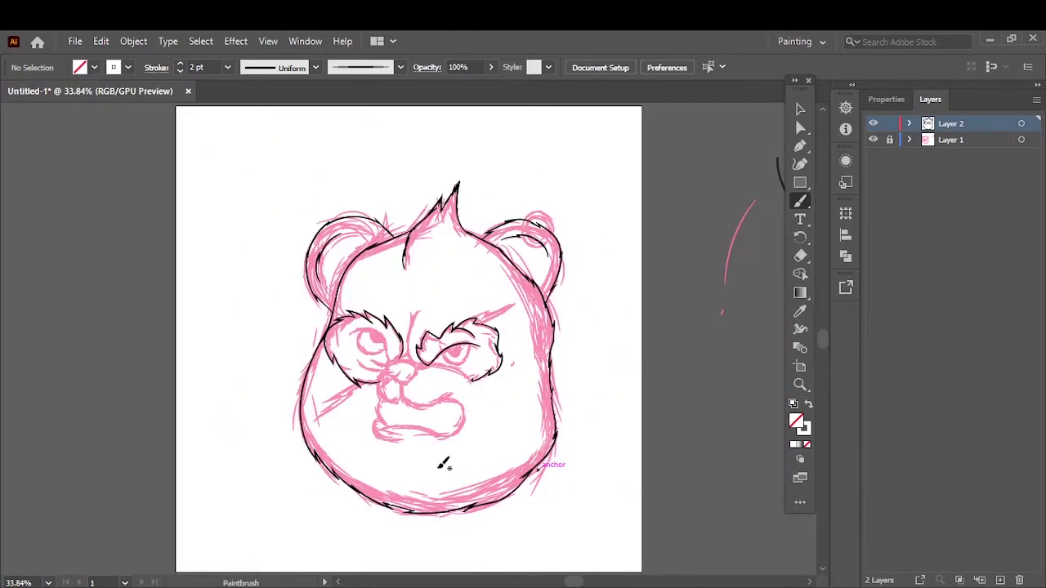
Ink black strokes around the left cheek, left eye and left cheek outline.
{"action": "scroll", "coordinate": [350, 405], "scroll_direction": "up", "scroll_amount": 4}
{"action": "left_click_drag", "start_coordinate": [311, 286], "coordinate": [460, 376]}
{"action": "left_click_drag", "start_coordinate": [336, 314], "coordinate": [302, 249]}
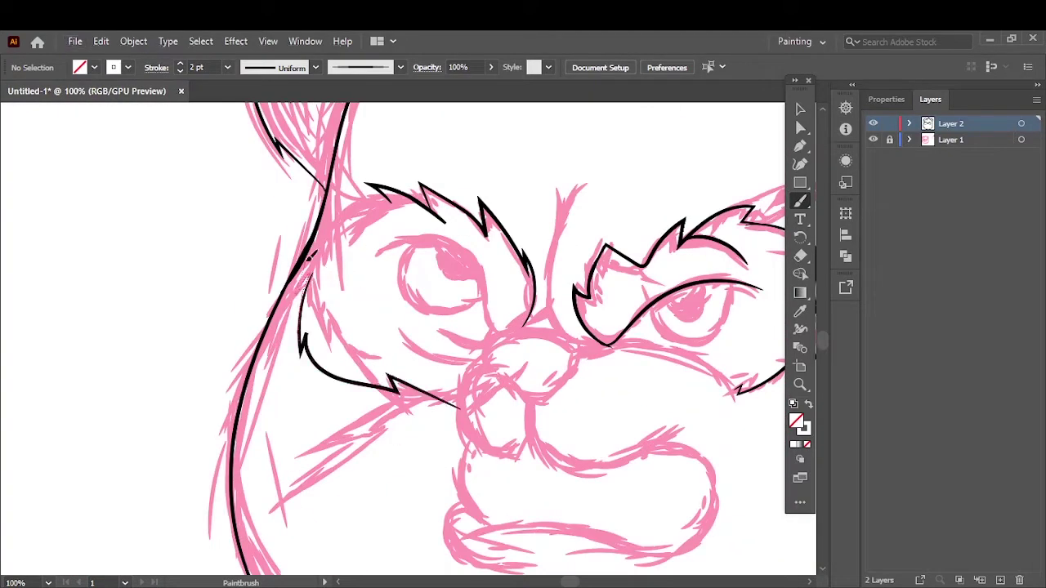
{"action": "left_click_drag", "start_coordinate": [393, 204], "coordinate": [294, 339]}
{"action": "key", "text": "ctrl+0"}
{"action": "scroll", "coordinate": [397, 409], "scroll_direction": "up", "scroll_amount": 5}
{"action": "scroll", "coordinate": [327, 420], "scroll_direction": "up", "scroll_amount": 2}
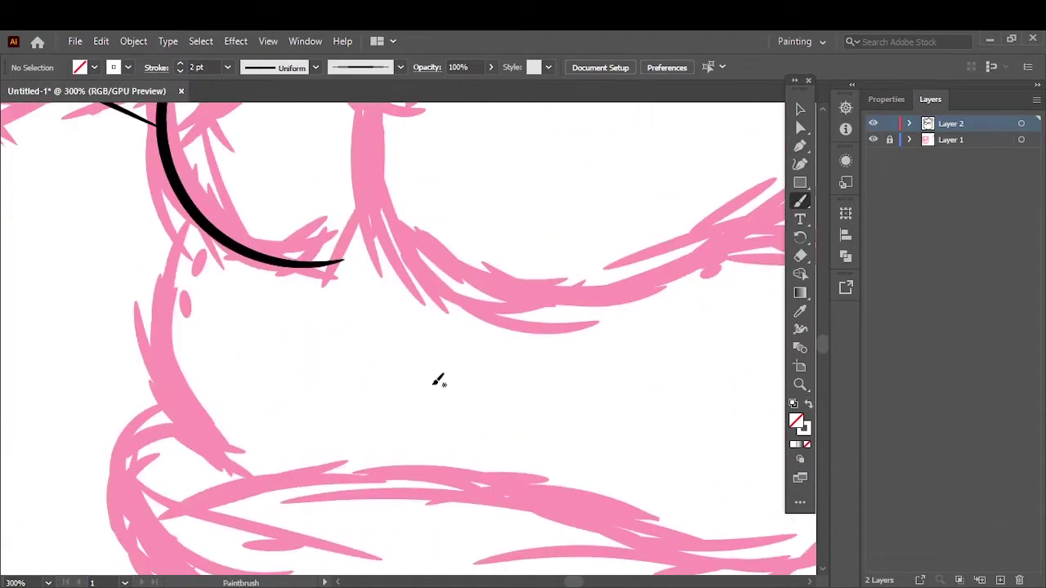
{"action": "mouse_move", "coordinate": [192, 225]}
{"action": "left_mouse_down"}
{"action": "mouse_move", "coordinate": [202, 350]}
{"action": "mouse_move", "coordinate": [258, 491]}
{"action": "left_mouse_up"}
Ink the chin stroke, extending it up and to the right.
{"action": "scroll", "coordinate": [258, 491], "scroll_direction": "down", "scroll_amount": 3}
{"action": "left_click_drag", "start_coordinate": [694, 443], "coordinate": [204, 380]}
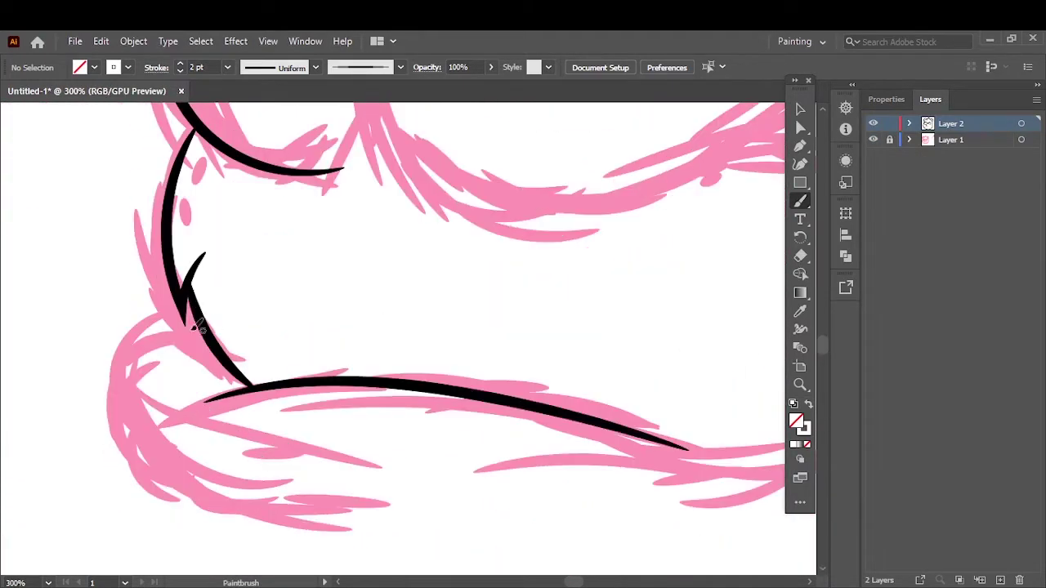
{"action": "key", "text": "ctrl+0"}
{"action": "scroll", "coordinate": [443, 550], "scroll_direction": "up", "scroll_amount": 5}
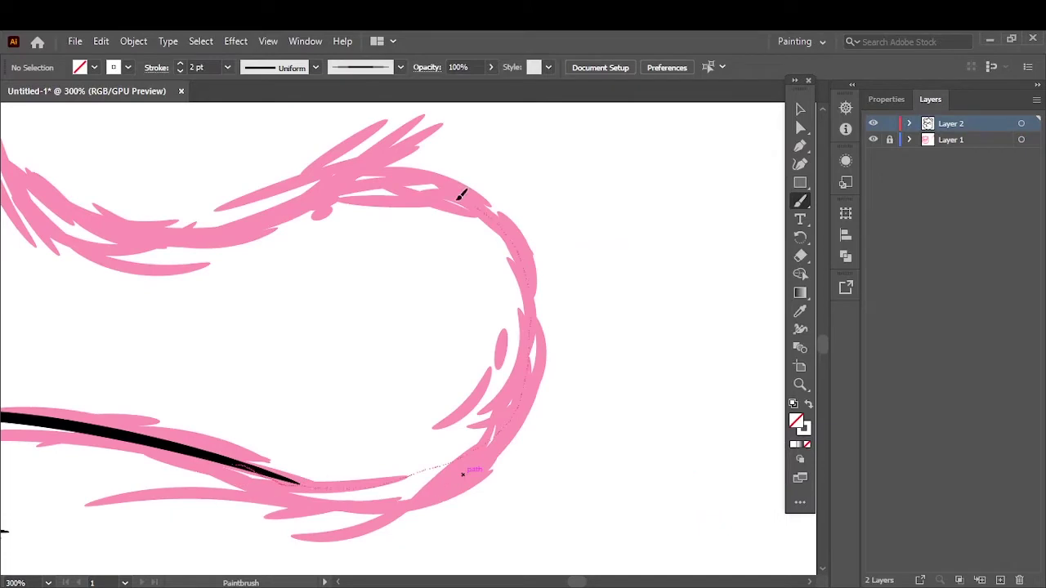
{"action": "scroll", "coordinate": [463, 196], "scroll_direction": "down", "scroll_amount": 2}
{"action": "mouse_move", "coordinate": [219, 420]}
{"action": "left_mouse_down"}
{"action": "mouse_move", "coordinate": [283, 391]}
{"action": "mouse_move", "coordinate": [505, 409]}
{"action": "left_mouse_up"}
{"action": "key", "text": "ctrl+0"}
Ink the zigzag teeth on the mouth's left and the V-shaped tooth inside.
{"action": "key", "text": "ctrl+plus"}
{"action": "key", "text": "ctrl+plus"}
{"action": "key", "text": "ctrl+plus"}
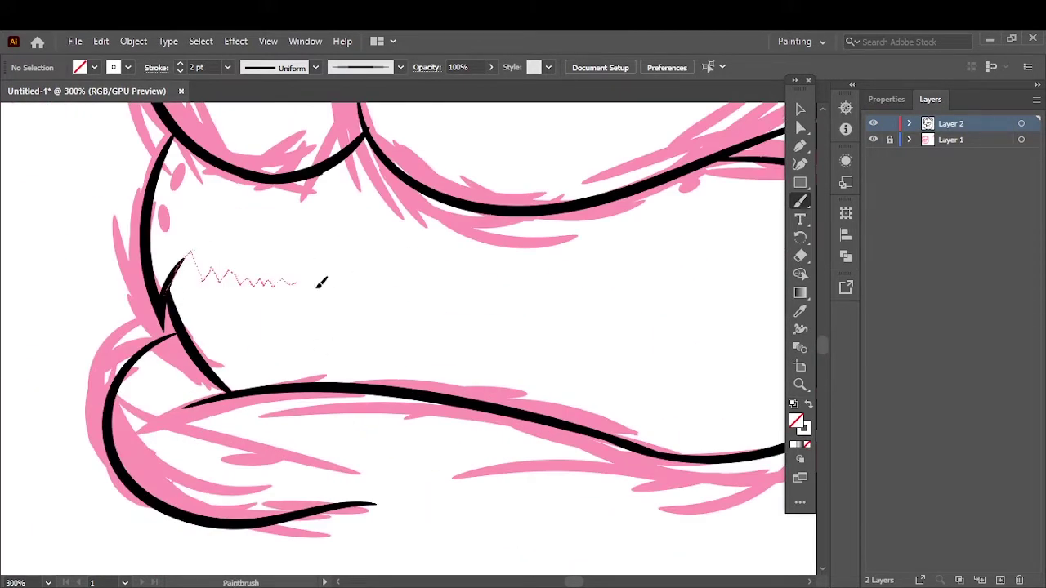
{"action": "left_click_drag", "start_coordinate": [321, 282], "coordinate": [363, 272]}
{"action": "scroll", "coordinate": [392, 327], "scroll_direction": "up", "scroll_amount": 2}
{"action": "scroll", "coordinate": [392, 327], "scroll_direction": "right", "scroll_amount": 4}
{"action": "left_click", "coordinate": [409, 346]}
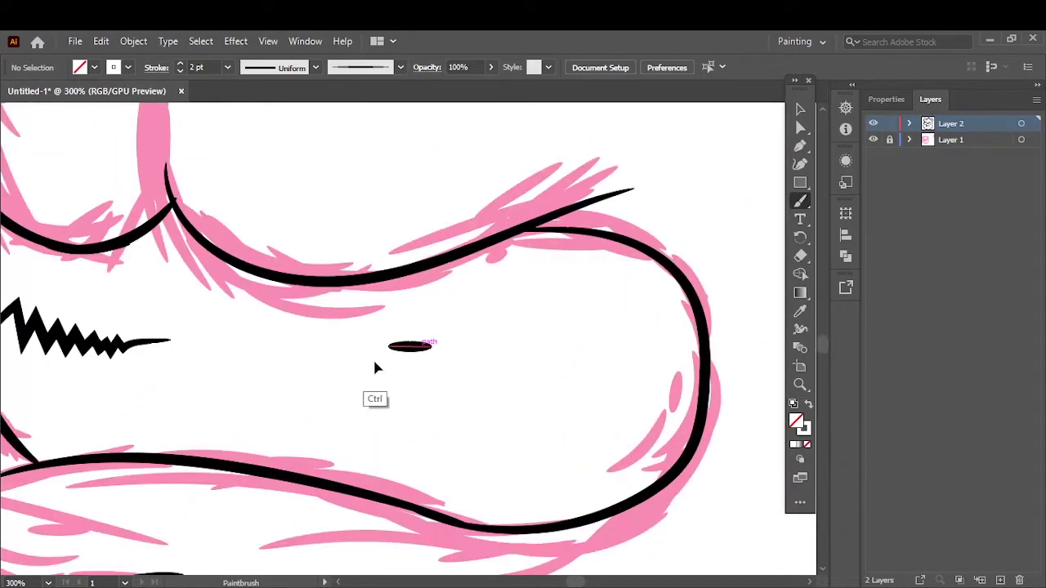
{"action": "left_click_drag", "start_coordinate": [385, 350], "coordinate": [498, 346]}
{"action": "key", "text": "ctrl+0"}
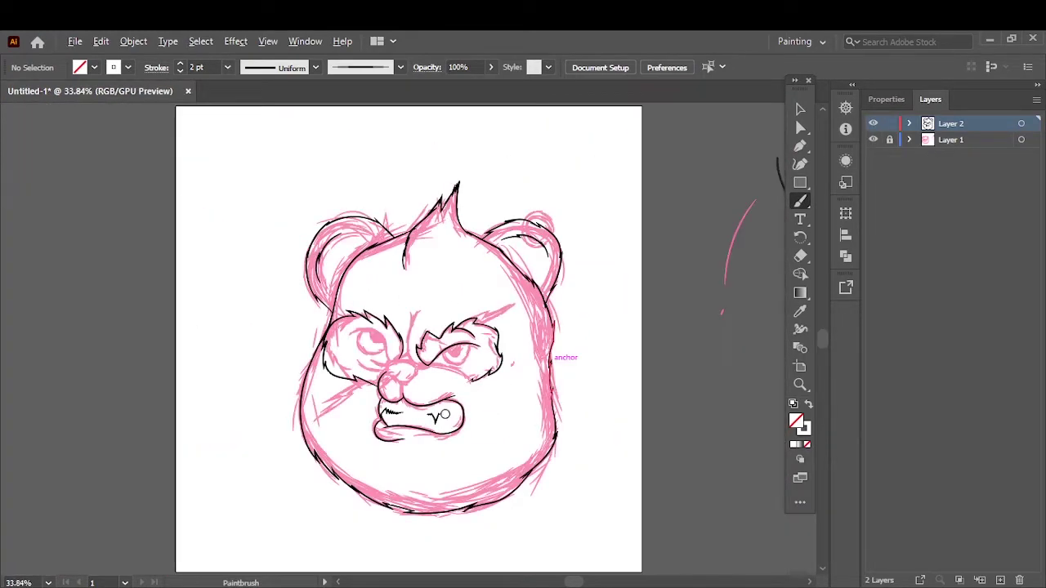
Ink the muzzle curve and both nostrils on the nose.
{"action": "key", "text": "ctrl+plus"}
{"action": "key", "text": "ctrl+plus"}
{"action": "key", "text": "ctrl+plus"}
{"action": "key", "text": "ctrl+plus"}
{"action": "key", "text": "ctrl+plus"}
{"action": "left_click_drag", "start_coordinate": [270, 169], "coordinate": [442, 221]}
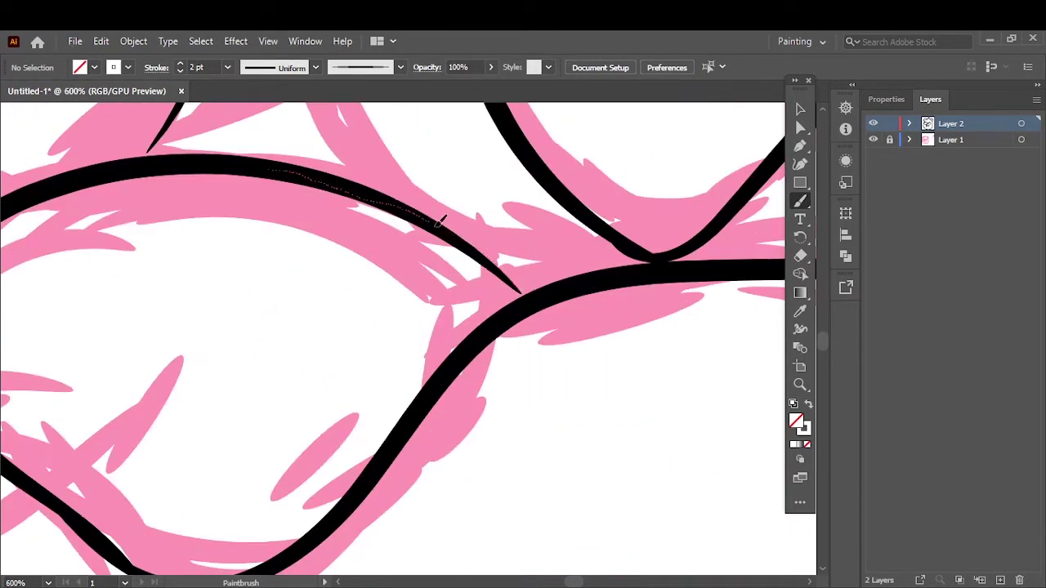
{"action": "scroll", "coordinate": [490, 237], "scroll_direction": "down", "scroll_amount": 3}
{"action": "left_click_drag", "start_coordinate": [500, 258], "coordinate": [458, 348]}
{"action": "left_click_drag", "start_coordinate": [201, 291], "coordinate": [315, 350]}
{"action": "key", "text": "ctrl+minus"}
{"action": "key", "text": "ctrl+minus"}
{"action": "key", "text": "ctrl+minus"}
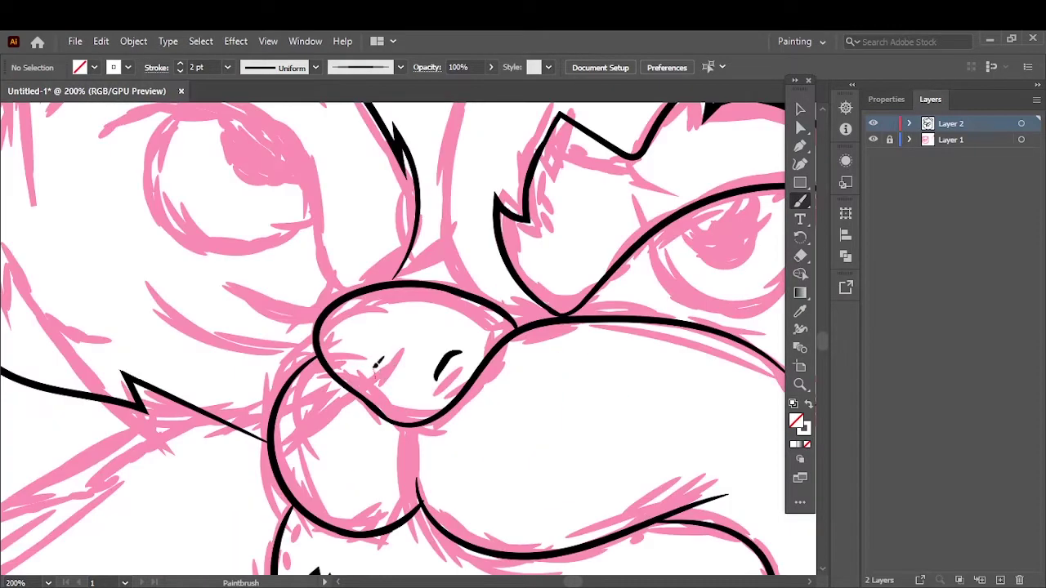
{"action": "key", "text": "ctrl+0"}
Ink the upper eyelid line of the eye.
{"action": "key", "text": "ctrl+plus"}
{"action": "key", "text": "ctrl+plus"}
{"action": "key", "text": "ctrl+plus"}
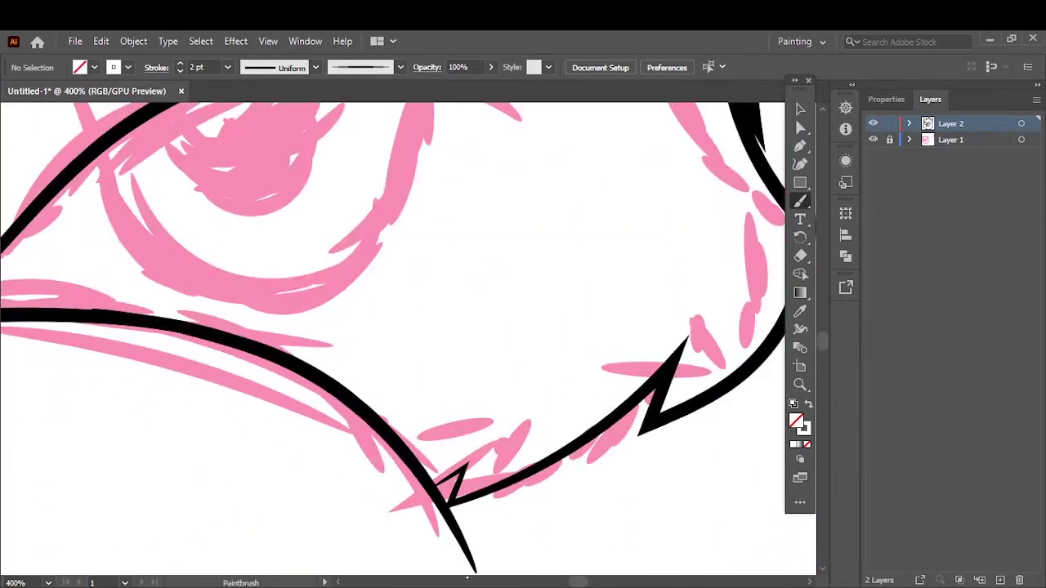
{"action": "key", "text": "ctrl+minus"}
{"action": "key", "text": "ctrl+minus"}
{"action": "mouse_move", "coordinate": [305, 297]}
{"action": "left_mouse_down"}
{"action": "mouse_move", "coordinate": [365, 262]}
{"action": "mouse_move", "coordinate": [539, 286]}
{"action": "left_mouse_up"}
{"action": "scroll", "coordinate": [490, 327], "scroll_direction": "right", "scroll_amount": 5}
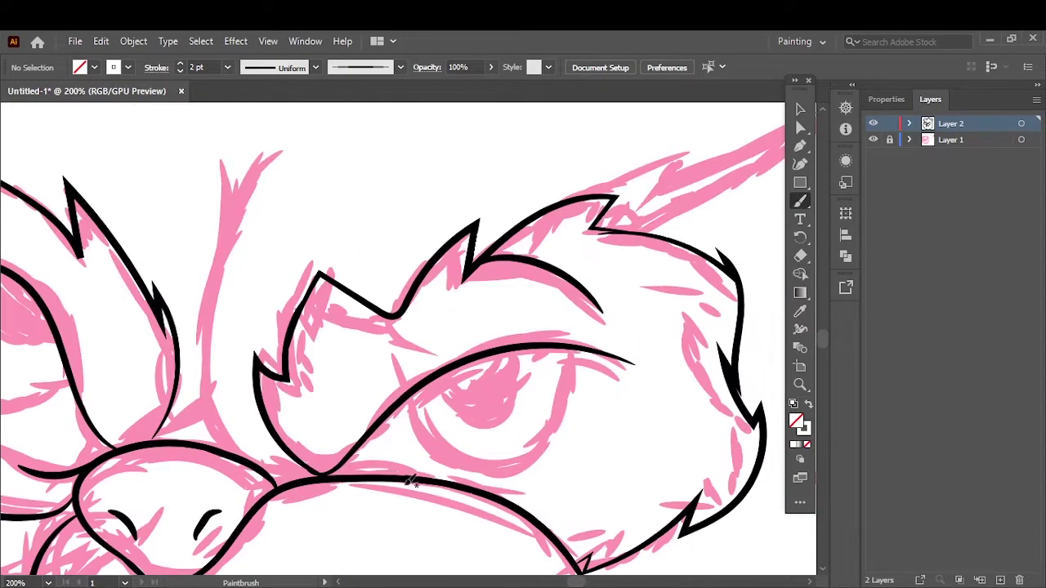
{"action": "key", "text": "ctrl+0"}
Ink a curve on the cheek to the right of the mouth.
{"action": "key", "text": "ctrl+1"}
{"action": "left_click_drag", "start_coordinate": [481, 359], "coordinate": [441, 450]}
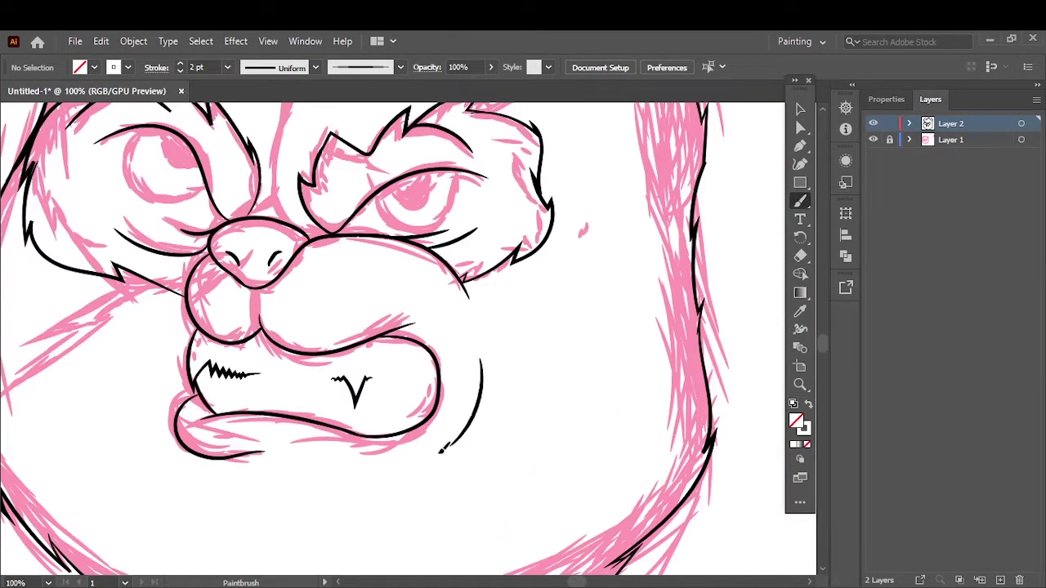
{"action": "scroll", "coordinate": [440, 450], "scroll_direction": "up", "scroll_amount": 5}
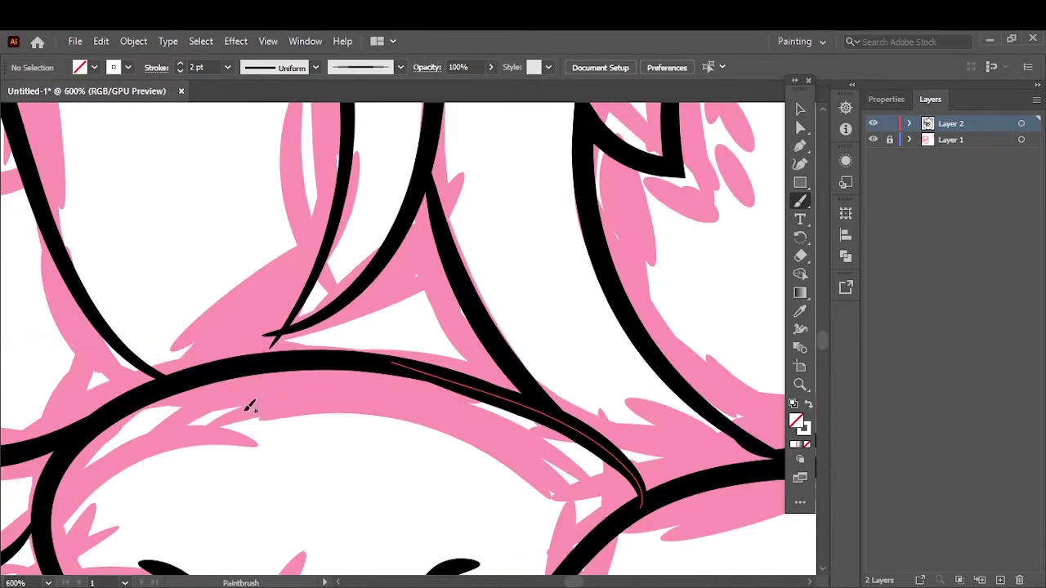
{"action": "key", "text": "ctrl+0"}
{"action": "scroll", "coordinate": [367, 346], "scroll_direction": "up", "scroll_amount": 5}
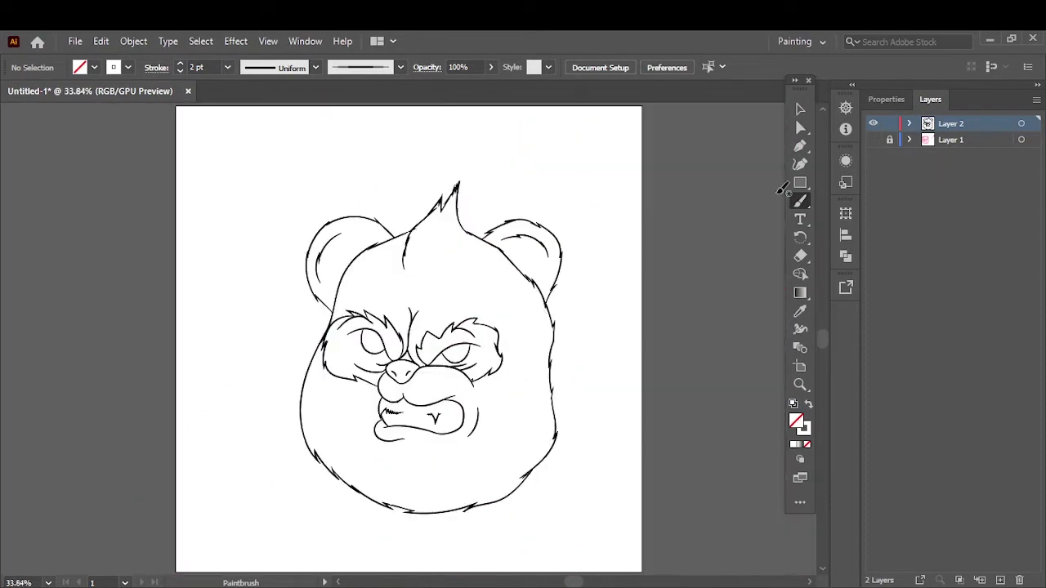
Show the pink sketch, ink a spiky tuft off the right brow, then hide the sketch.
{"action": "left_click", "coordinate": [874, 140]}
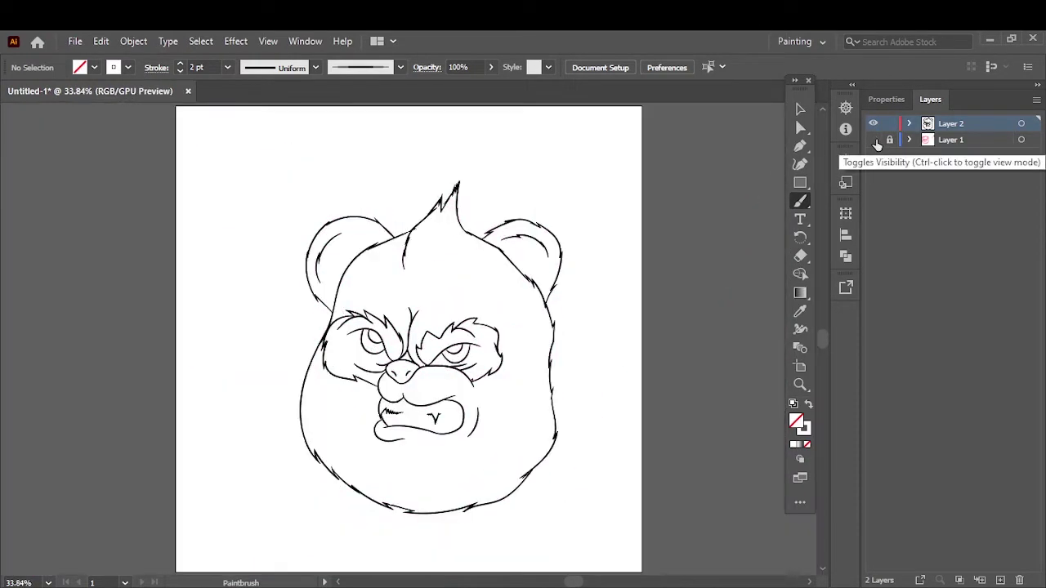
{"action": "left_click", "coordinate": [874, 140]}
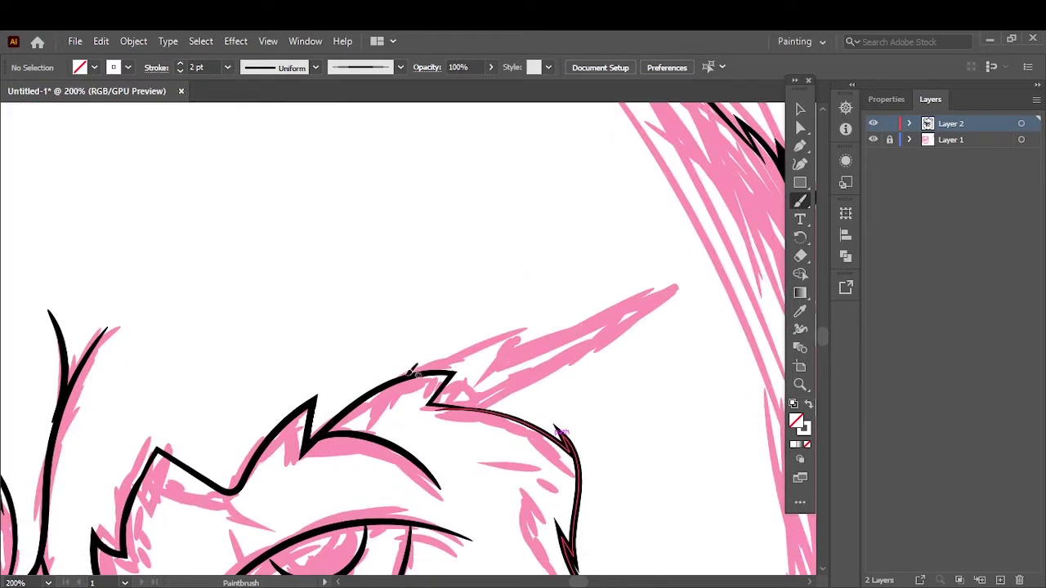
{"action": "mouse_move", "coordinate": [414, 372]}
{"action": "left_mouse_down"}
{"action": "mouse_move", "coordinate": [556, 343]}
{"action": "mouse_move", "coordinate": [448, 411]}
{"action": "left_mouse_up"}
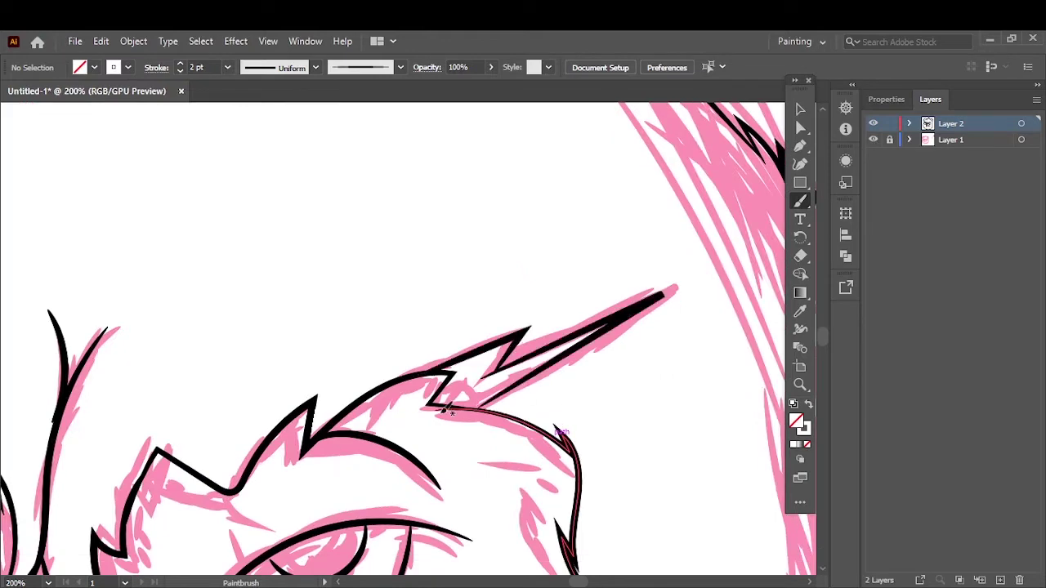
{"action": "scroll", "coordinate": [440, 414], "scroll_direction": "up", "scroll_amount": 5}
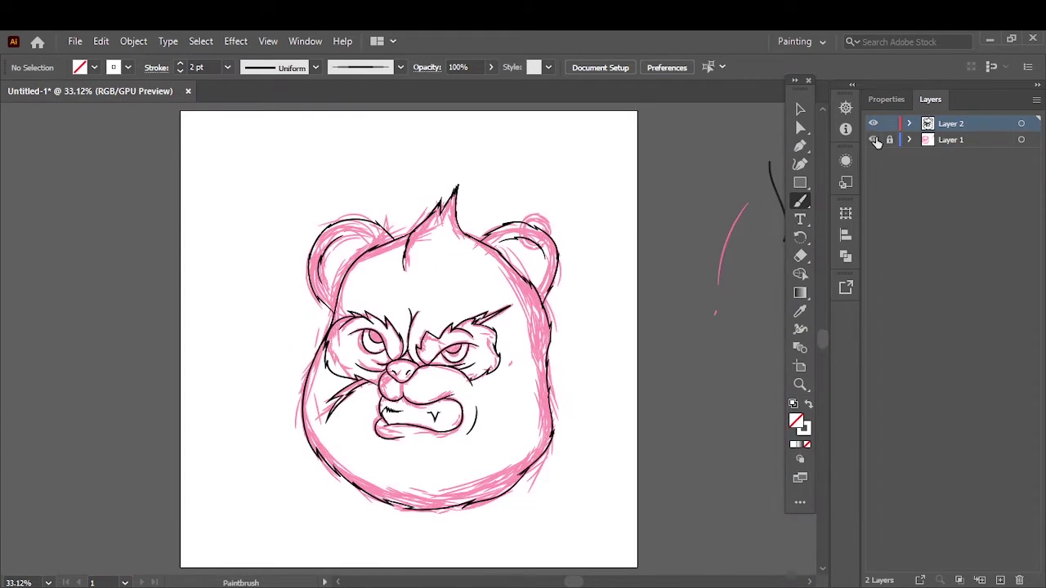
{"action": "left_click", "coordinate": [873, 140]}
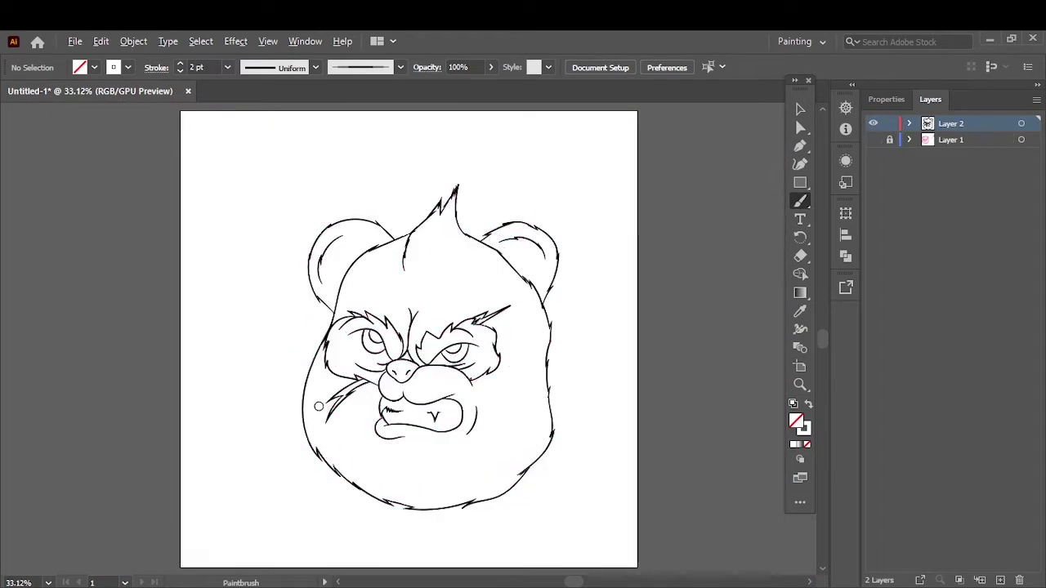
Draw a diagonal scar stroke on the lower-right cheek, then undo it.
{"action": "key", "text": "ctrl+1"}
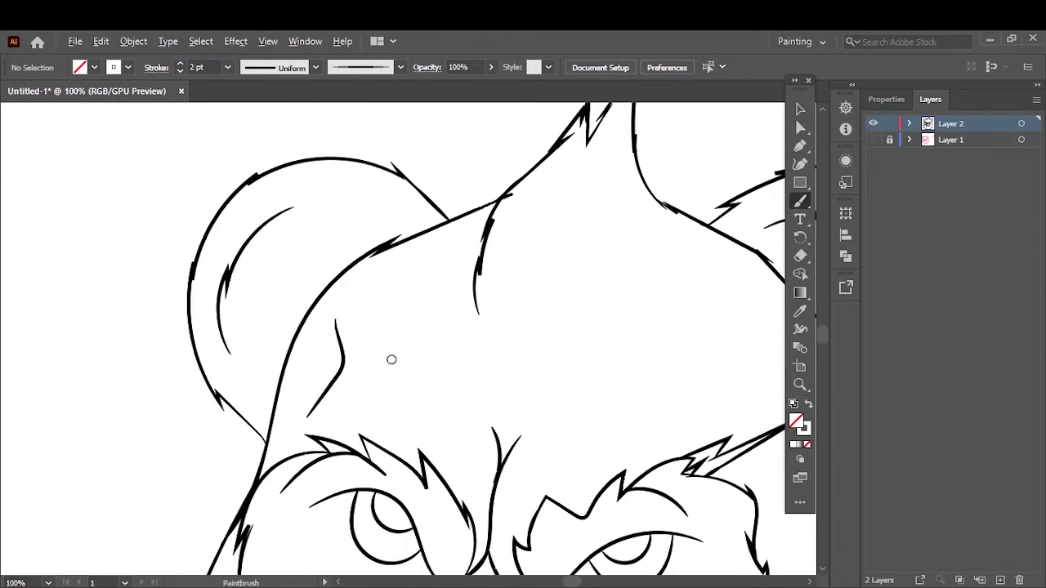
{"action": "key", "text": "ctrl+minus"}
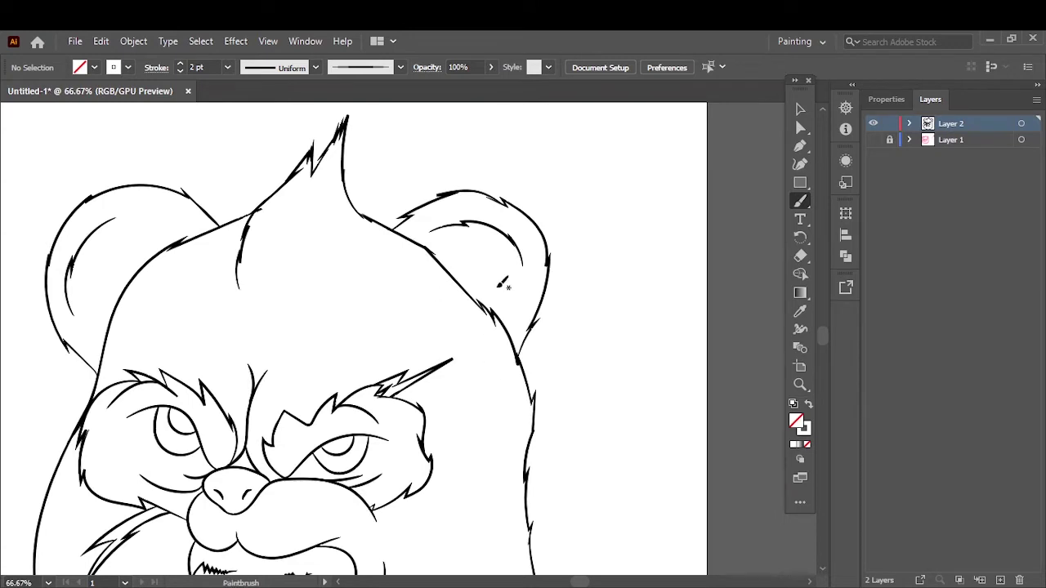
{"action": "key", "text": "ctrl+minus"}
{"action": "mouse_move", "coordinate": [597, 331]}
{"action": "left_mouse_down"}
{"action": "mouse_move", "coordinate": [537, 408]}
{"action": "mouse_move", "coordinate": [507, 425]}
{"action": "left_mouse_up"}
{"action": "key", "text": "ctrl+1"}
{"action": "key", "text": "ctrl+z"}
{"action": "key", "text": "ctrl+0"}
Draw a small ring on the right ear.
{"action": "scroll", "coordinate": [507, 245], "scroll_direction": "up", "scroll_amount": 10}
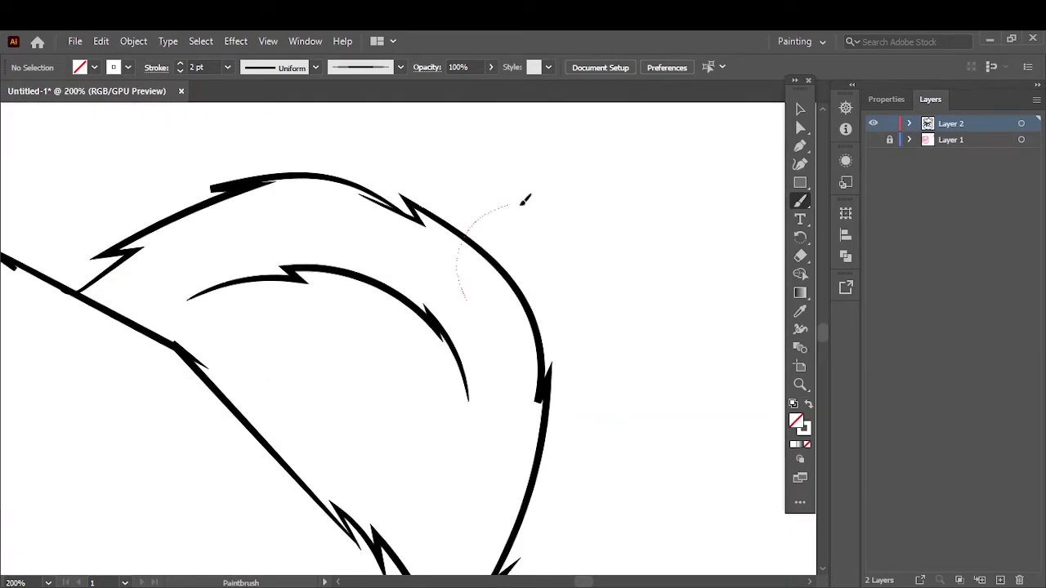
{"action": "mouse_move", "coordinate": [459, 282]}
{"action": "left_mouse_down"}
{"action": "mouse_move", "coordinate": [531, 309]}
{"action": "mouse_move", "coordinate": [466, 298]}
{"action": "left_mouse_up"}
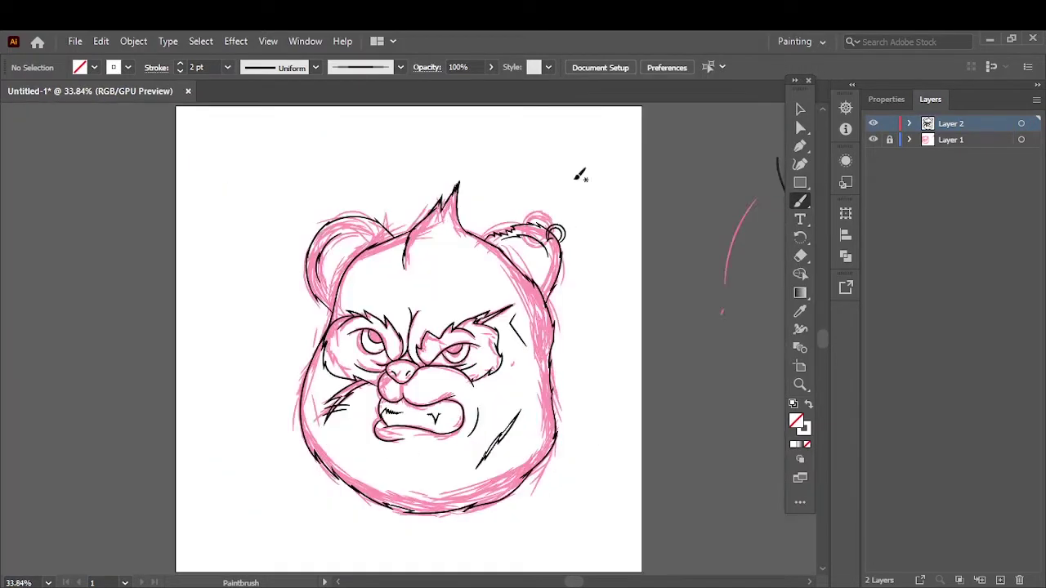
{"action": "key", "text": "ctrl+equal"}
{"action": "key", "text": "b"}
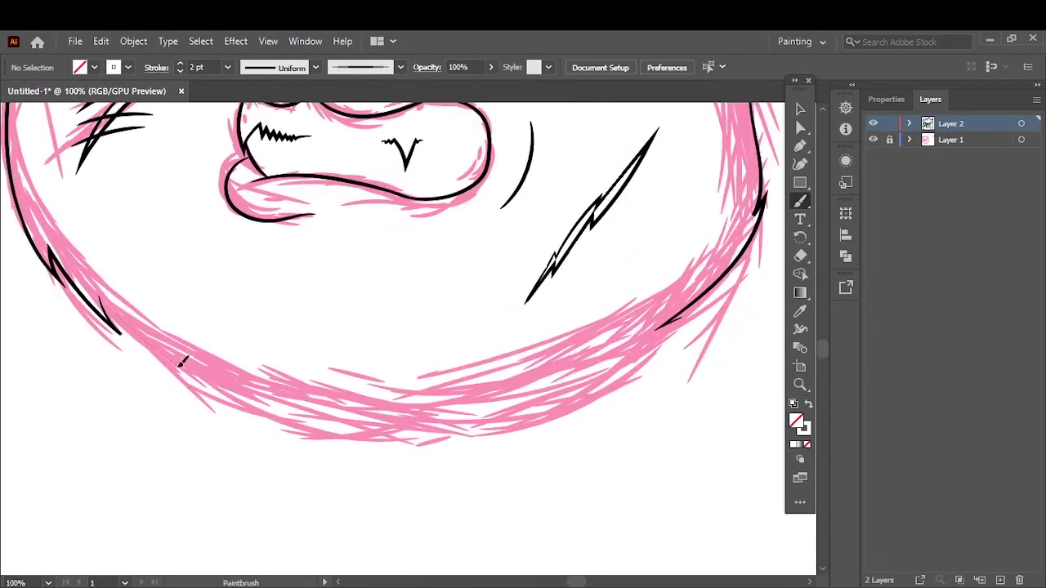
Ink two strokes along the lower chin and hide the sketch layer.
{"action": "left_click_drag", "start_coordinate": [182, 362], "coordinate": [366, 459]}
{"action": "left_click_drag", "start_coordinate": [518, 401], "coordinate": [667, 320]}
{"action": "key", "text": "ctrl+0"}
{"action": "left_click", "coordinate": [873, 140]}
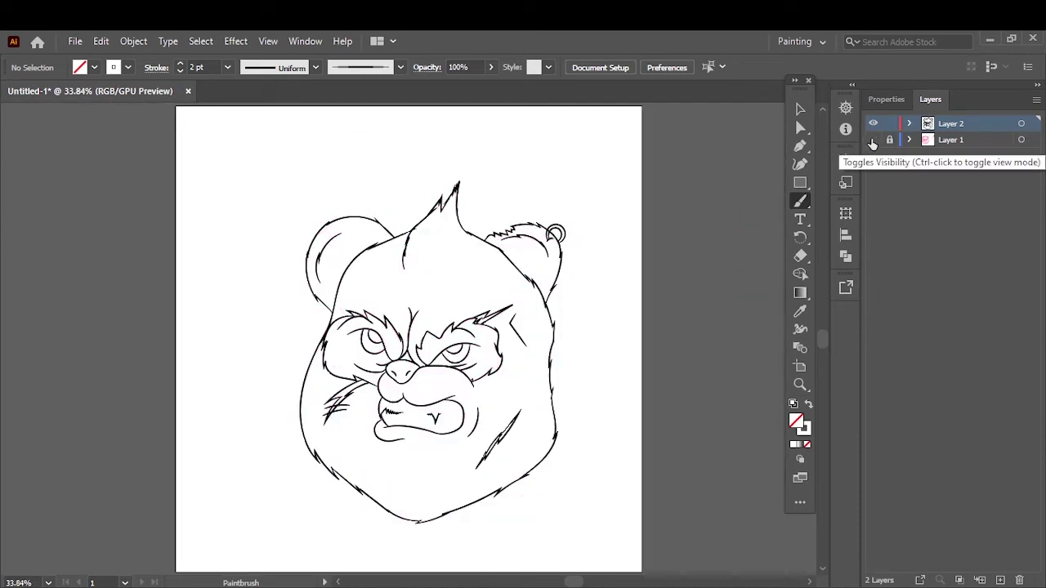
{"action": "left_click", "coordinate": [800, 109]}
Select the line art and draw a light grey rectangle over the face.
{"action": "key", "text": "ctrl+a"}
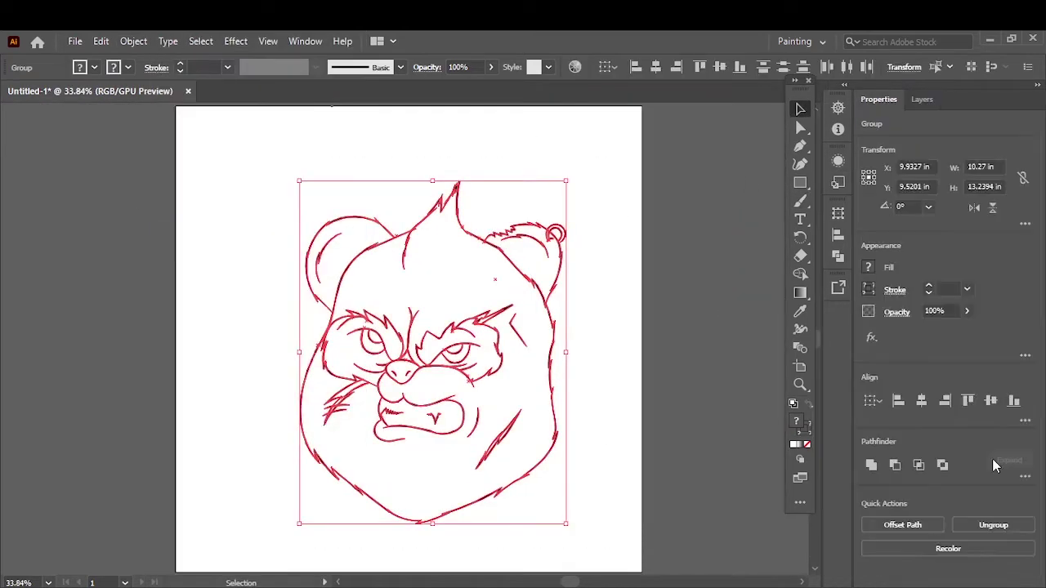
{"action": "double_click", "coordinate": [796, 420]}
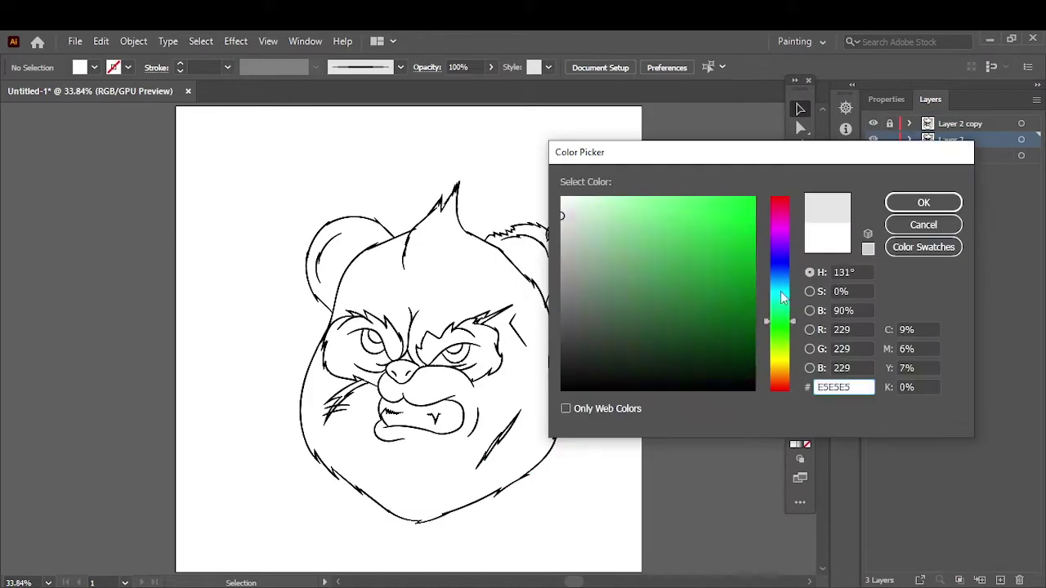
{"action": "left_click", "coordinate": [923, 204]}
{"action": "key", "text": "m"}
{"action": "left_click_drag", "start_coordinate": [276, 146], "coordinate": [598, 565]}
{"action": "right_click", "coordinate": [577, 387]}
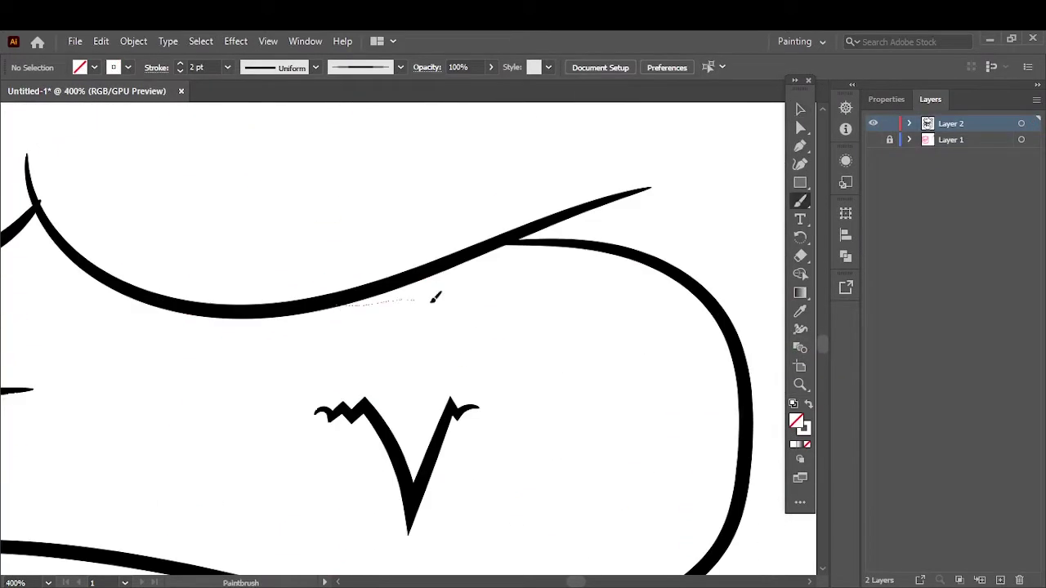
{"action": "key", "text": "ctrl+0"}
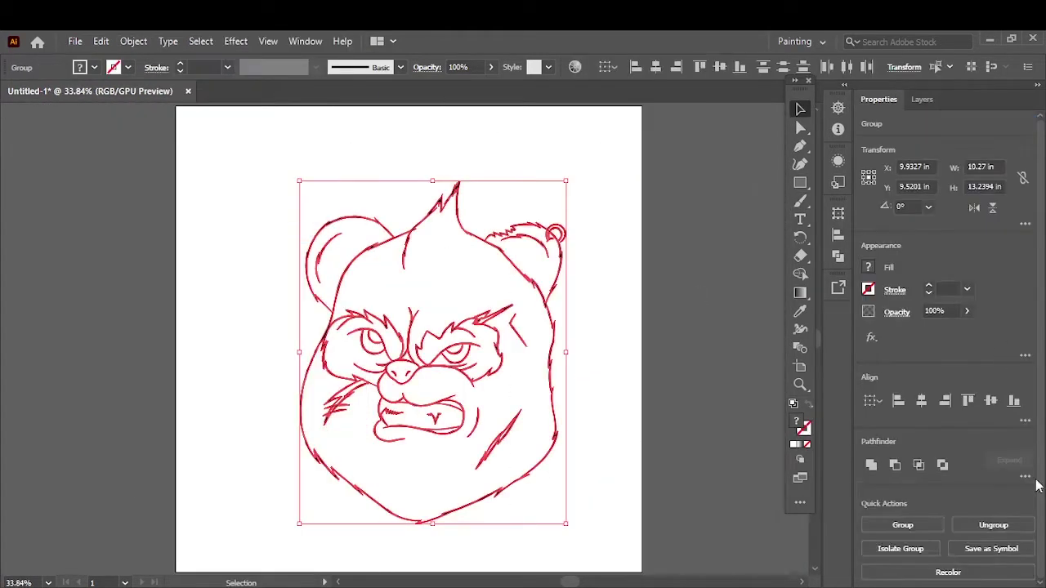
Redraw a #CECECE grey rectangle covering the whole face.
{"action": "key", "text": "m"}
{"action": "double_click", "coordinate": [796, 421]}
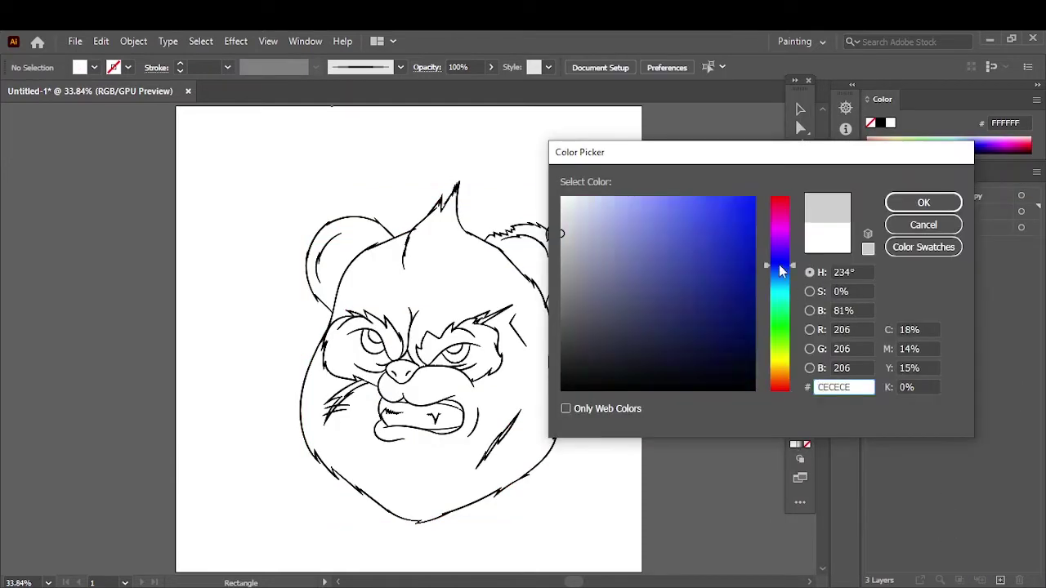
{"action": "left_click", "coordinate": [935, 201]}
{"action": "left_click_drag", "start_coordinate": [275, 151], "coordinate": [619, 537]}
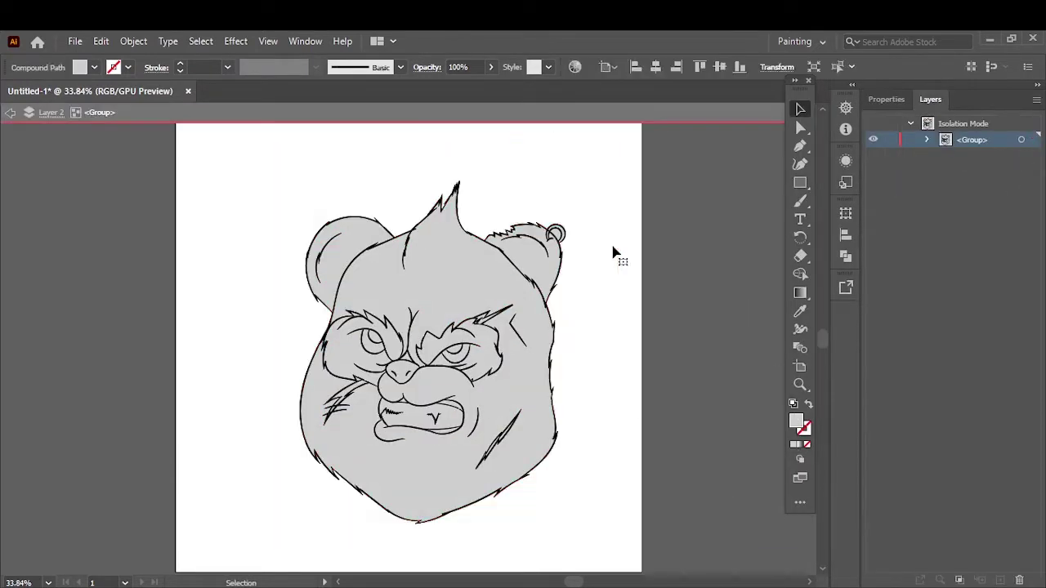
Recolour the lips red.
{"action": "left_click_drag", "start_coordinate": [890, 559], "coordinate": [887, 309]}
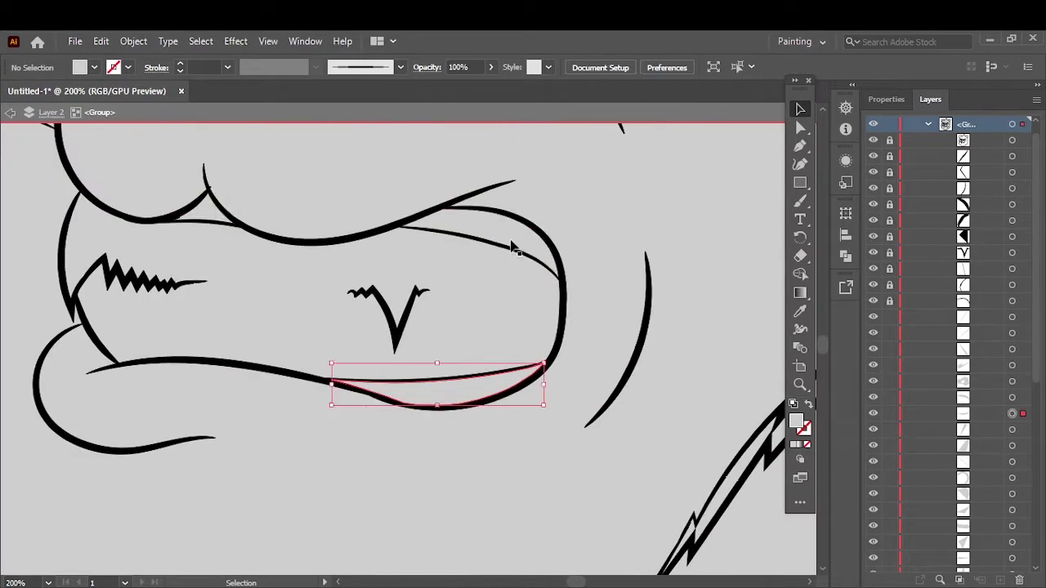
{"action": "double_click", "coordinate": [796, 420]}
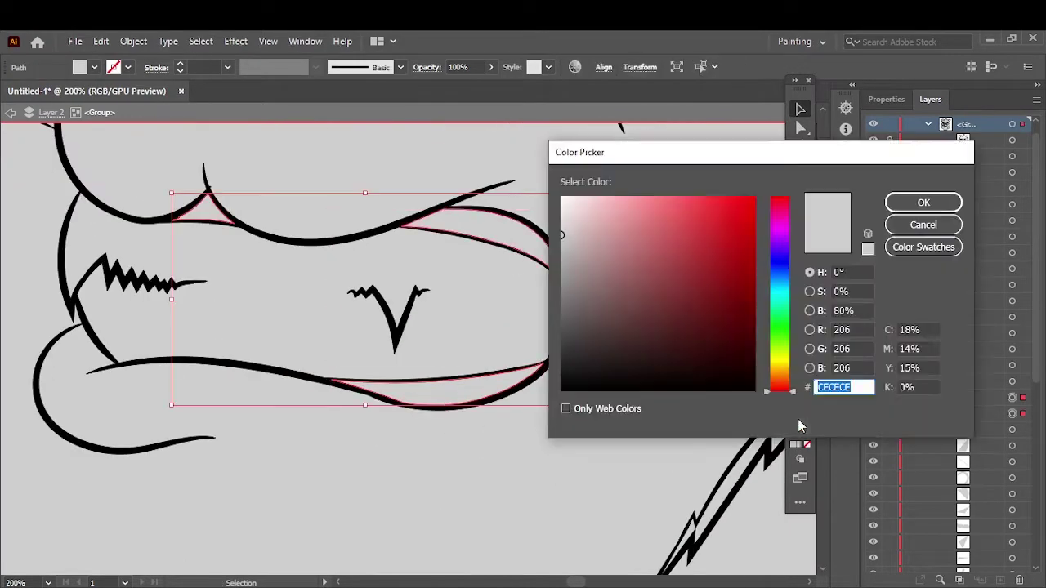
{"action": "left_click", "coordinate": [706, 227]}
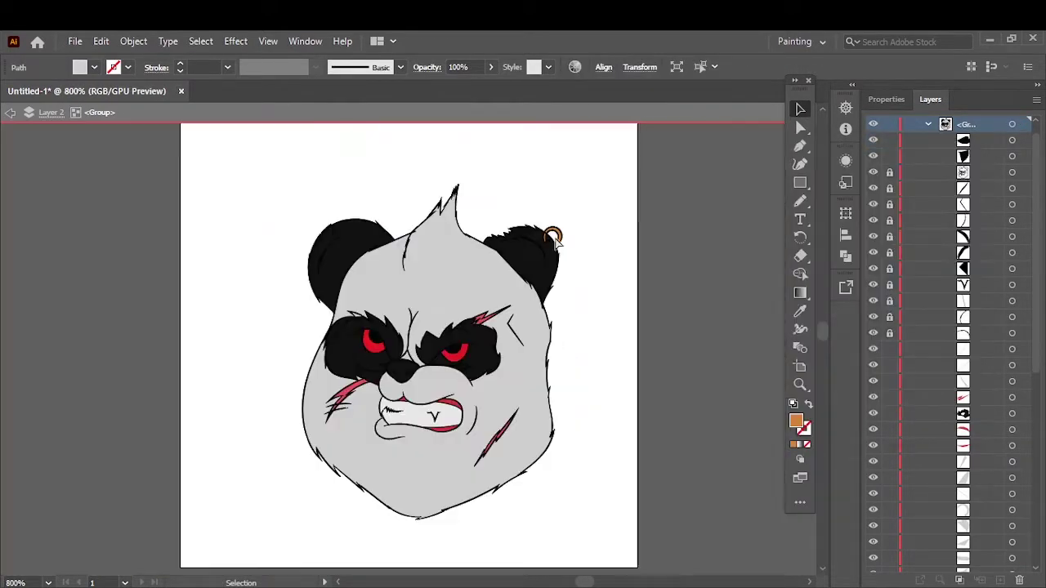
Exit isolation mode and lock Layer 2 and Layer 2 copy 2.
{"action": "double_click", "coordinate": [593, 318]}
{"action": "key", "text": "a"}
{"action": "left_click", "coordinate": [956, 140]}
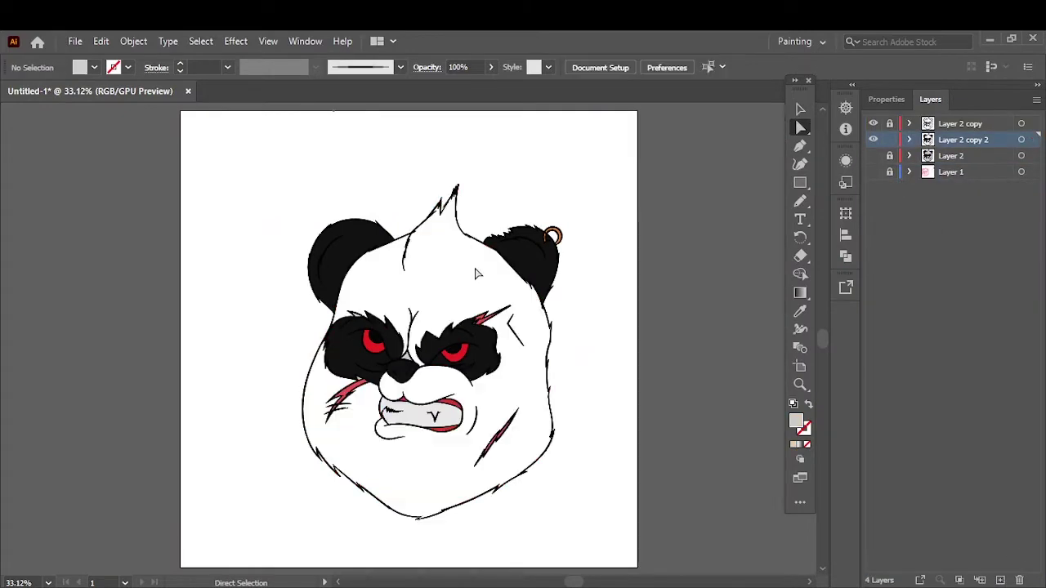
{"action": "scroll", "coordinate": [474, 273], "scroll_direction": "up", "scroll_amount": 5}
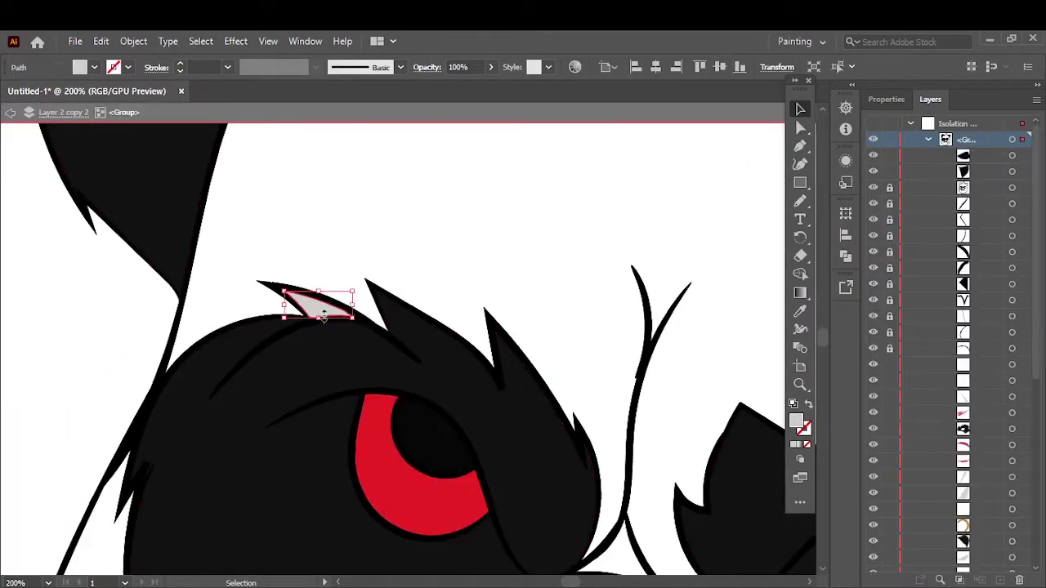
{"action": "key", "text": "ctrl+0"}
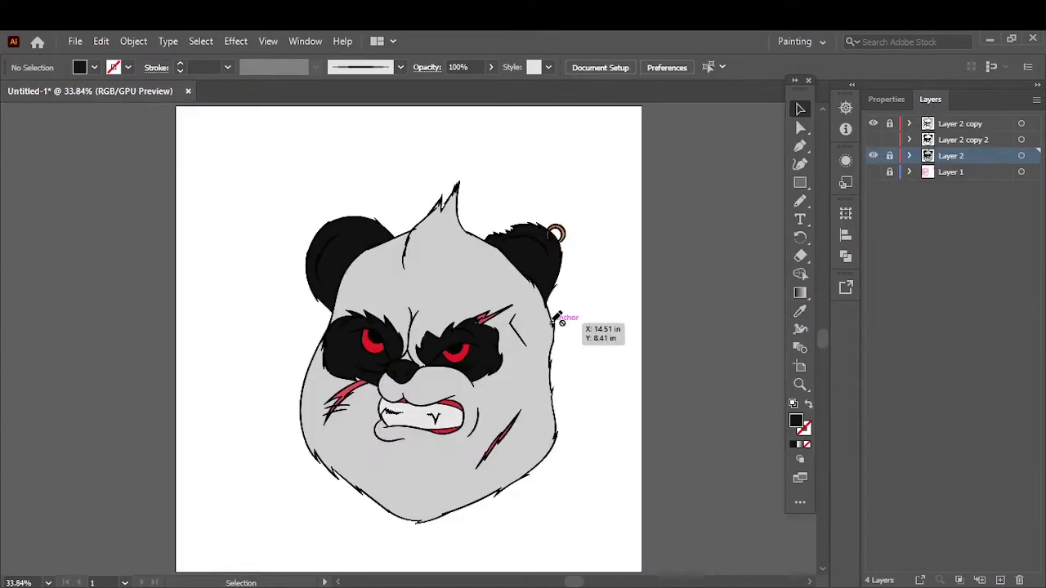
{"action": "left_click", "coordinate": [889, 155]}
{"action": "left_click", "coordinate": [889, 139]}
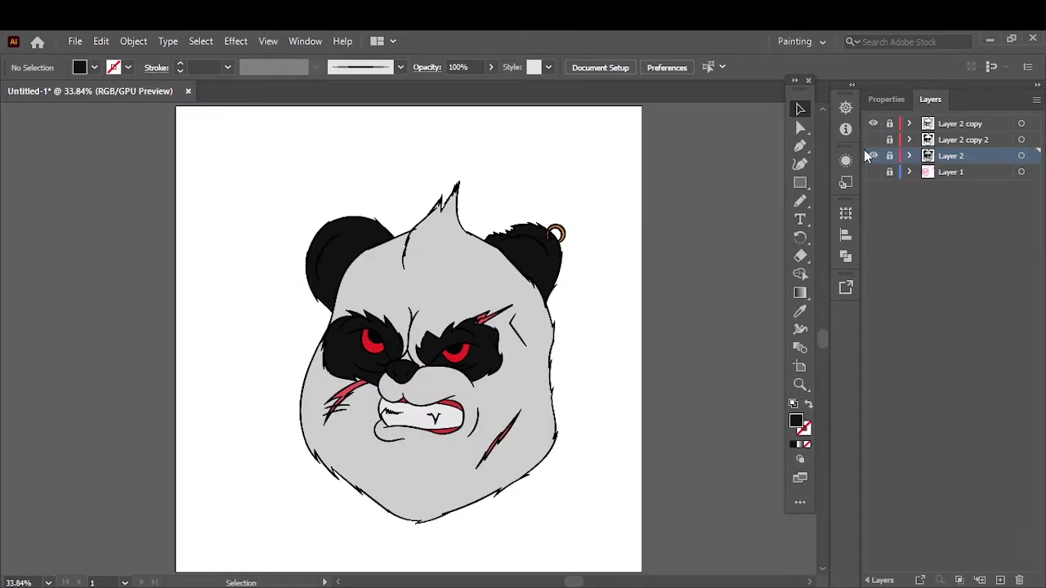
With the Pencil and a grey fill, shade along the head tuft.
{"action": "left_click", "coordinate": [800, 200]}
{"action": "double_click", "coordinate": [796, 421]}
{"action": "left_click", "coordinate": [922, 203]}
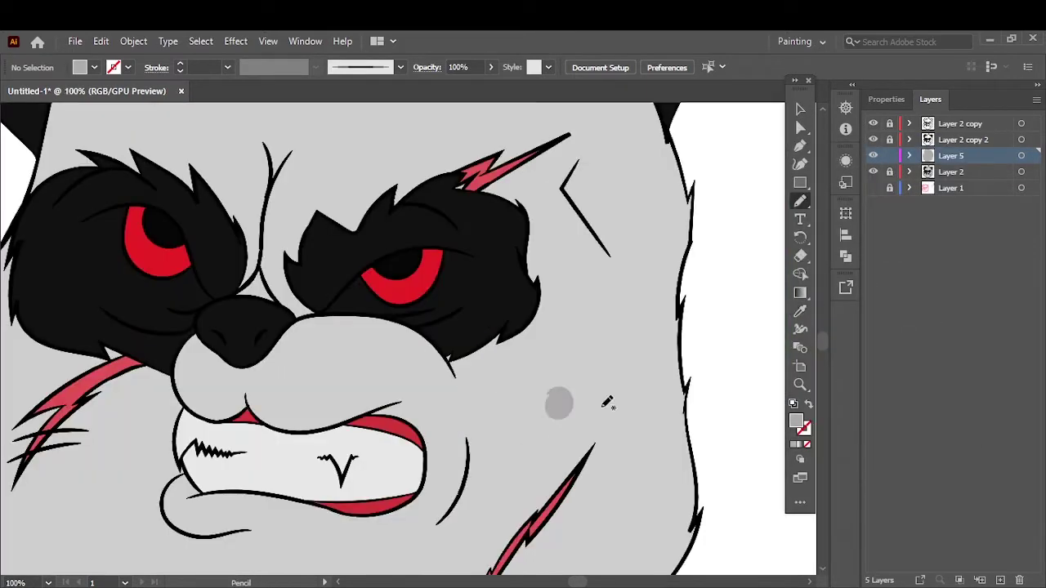
{"action": "scroll", "coordinate": [411, 421], "scroll_direction": "up", "scroll_amount": 2}
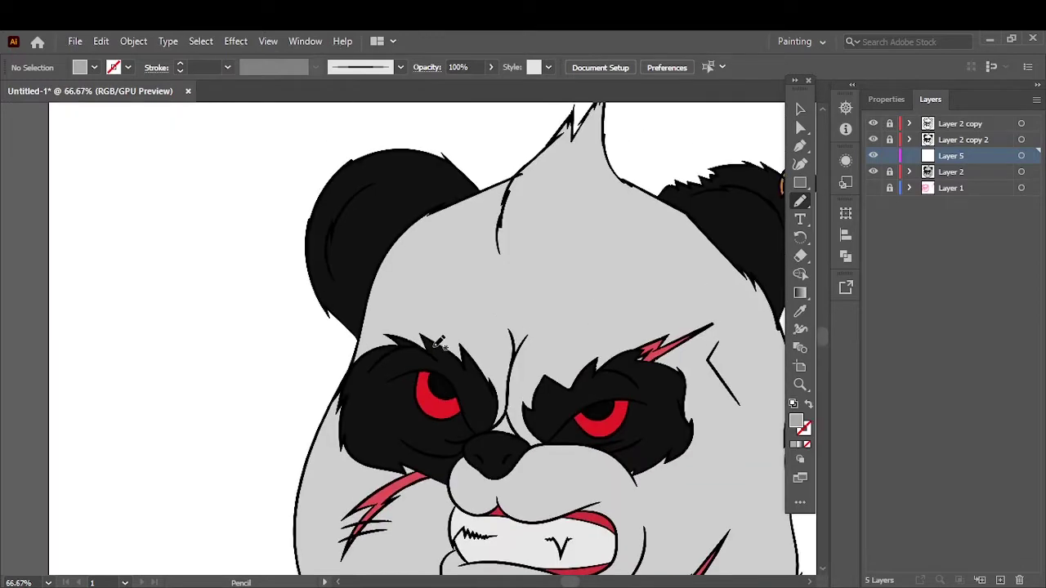
{"action": "scroll", "coordinate": [457, 408], "scroll_direction": "up", "scroll_amount": 1}
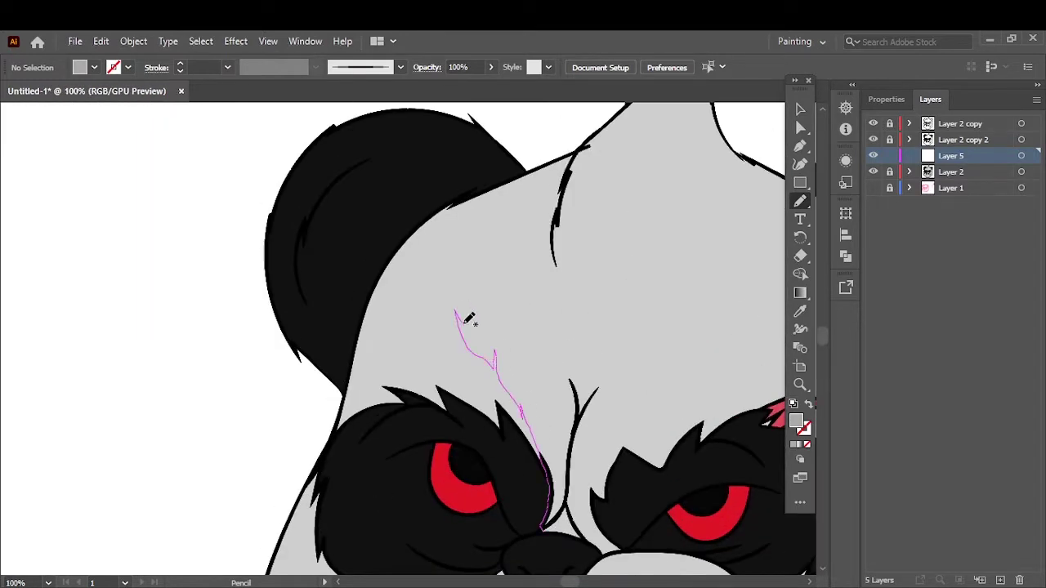
{"action": "scroll", "coordinate": [347, 406], "scroll_direction": "down", "scroll_amount": 3}
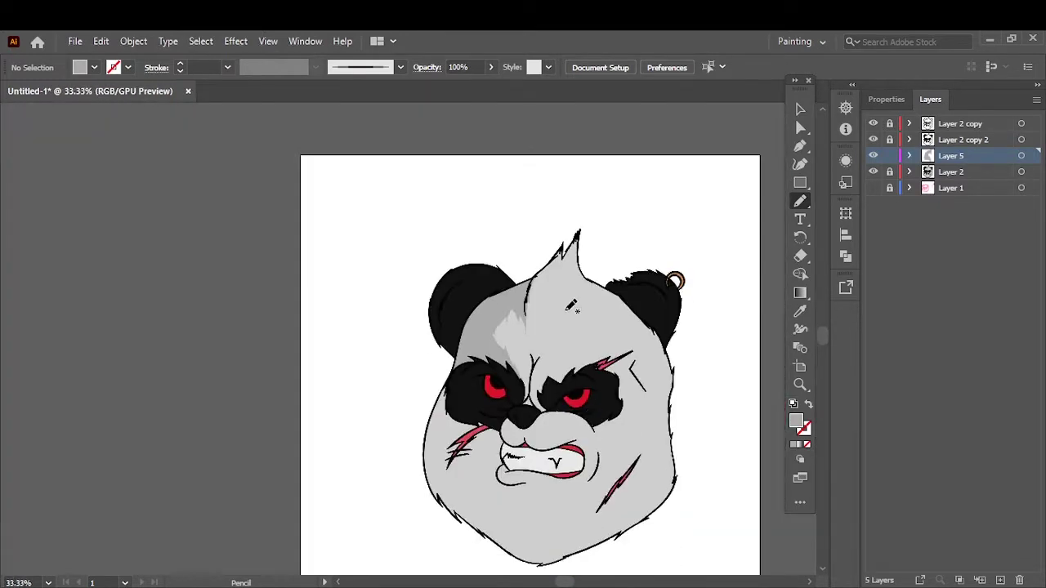
{"action": "scroll", "coordinate": [332, 520], "scroll_direction": "up", "scroll_amount": 5}
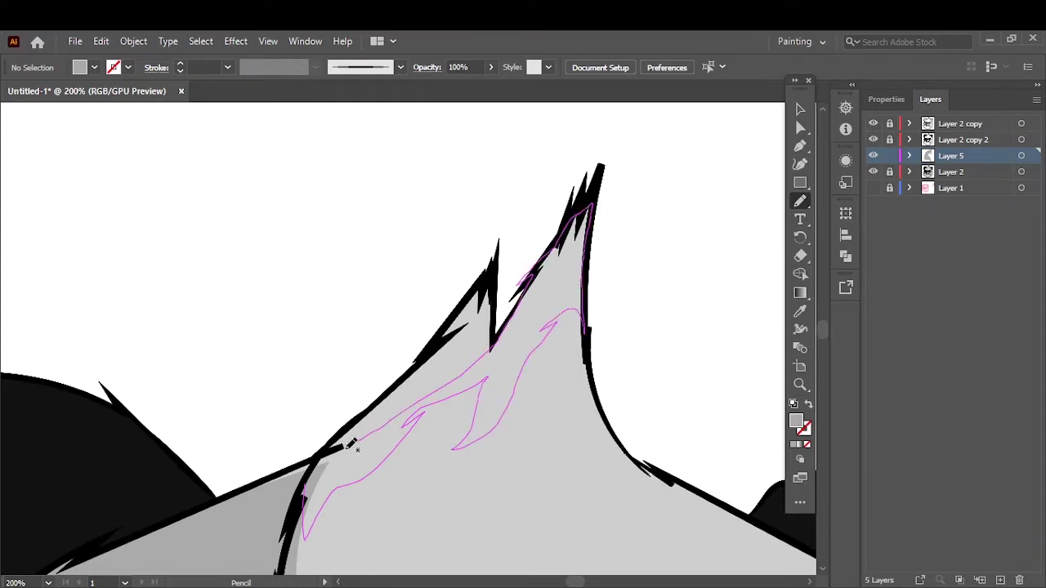
{"action": "left_click_drag", "start_coordinate": [354, 446], "coordinate": [357, 448]}
{"action": "left_click_drag", "start_coordinate": [490, 360], "coordinate": [408, 458]}
Shade the lower-left cheek and the left edge of the face.
{"action": "scroll", "coordinate": [458, 408], "scroll_direction": "down", "scroll_amount": 5}
{"action": "scroll", "coordinate": [511, 415], "scroll_direction": "up", "scroll_amount": 2}
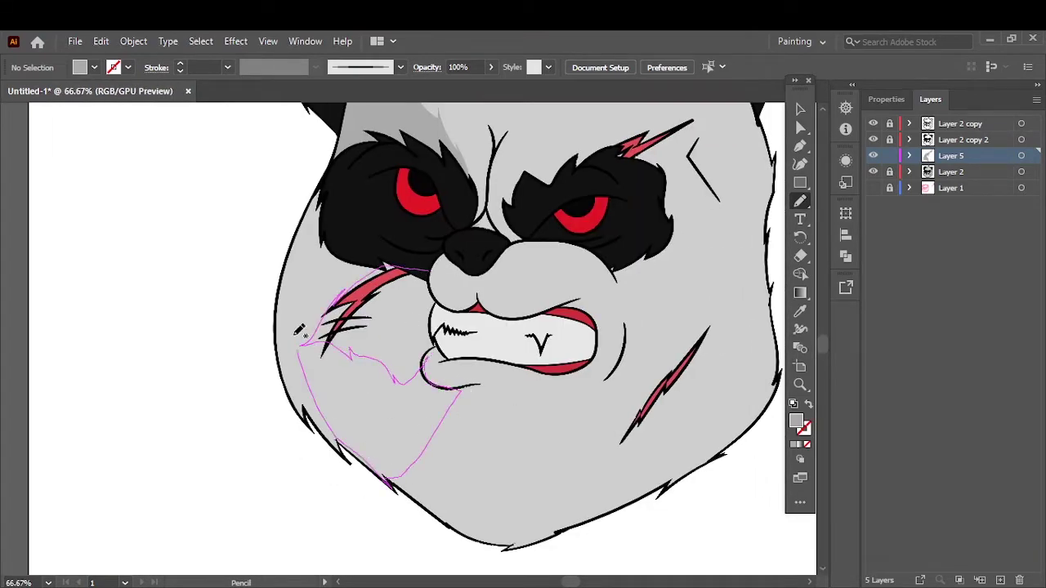
{"action": "left_click_drag", "start_coordinate": [299, 330], "coordinate": [301, 335]}
{"action": "scroll", "coordinate": [310, 479], "scroll_direction": "up", "scroll_amount": 3}
{"action": "left_click_drag", "start_coordinate": [397, 409], "coordinate": [398, 412]}
{"action": "scroll", "coordinate": [508, 502], "scroll_direction": "up", "scroll_amount": 5}
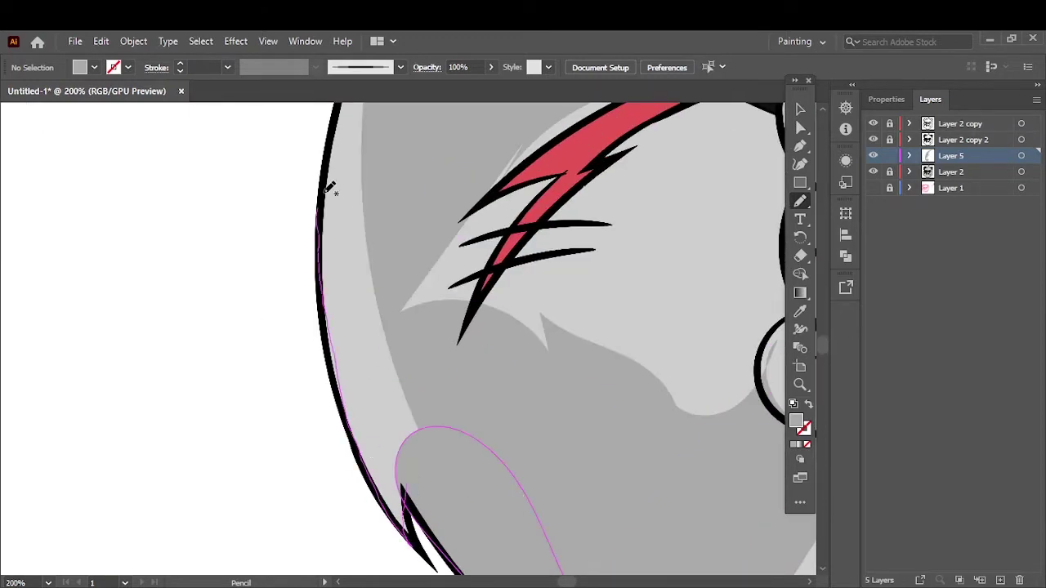
{"action": "scroll", "coordinate": [329, 187], "scroll_direction": "up", "scroll_amount": 5}
{"action": "scroll", "coordinate": [491, 368], "scroll_direction": "down", "scroll_amount": 4}
{"action": "scroll", "coordinate": [383, 384], "scroll_direction": "up", "scroll_amount": 3}
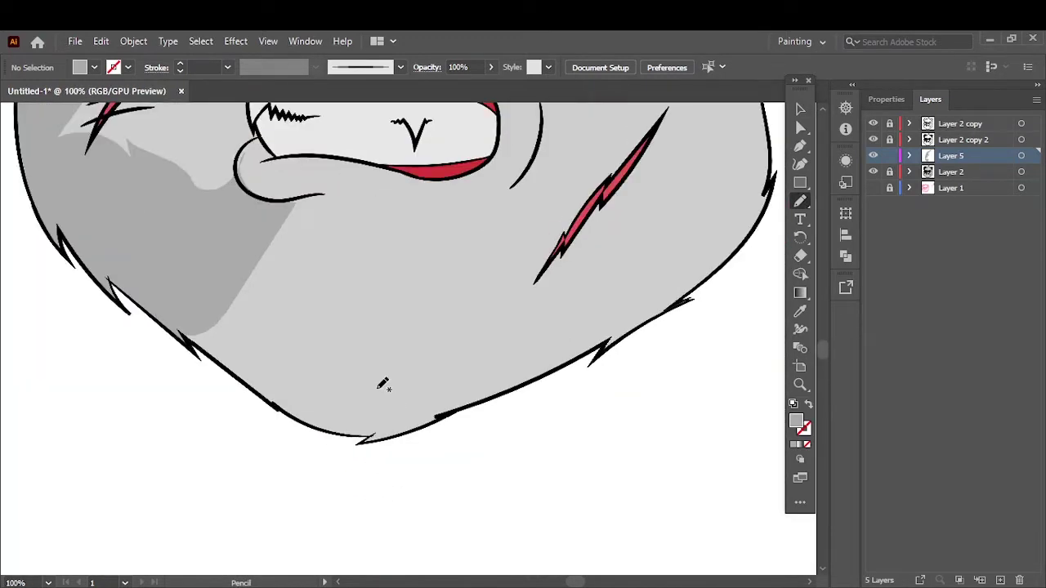
Draw grey shadow patches across the chin and lower jaw.
{"action": "left_click_drag", "start_coordinate": [740, 166], "coordinate": [740, 167]}
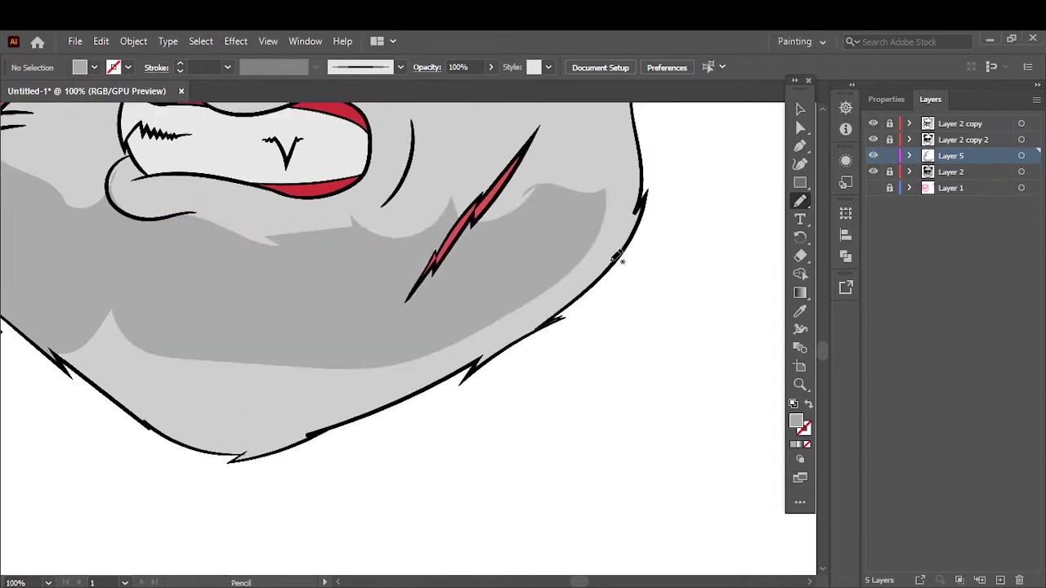
{"action": "left_click_drag", "start_coordinate": [287, 244], "coordinate": [158, 355]}
{"action": "left_click_drag", "start_coordinate": [570, 314], "coordinate": [367, 303]}
{"action": "scroll", "coordinate": [367, 303], "scroll_direction": "up", "scroll_amount": 1}
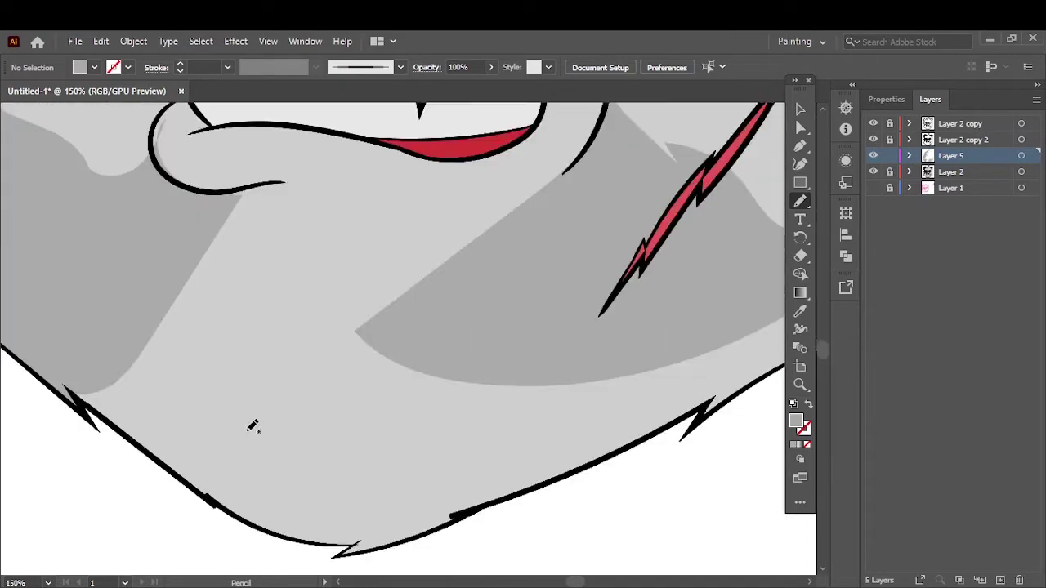
{"action": "mouse_move", "coordinate": [197, 221]}
{"action": "left_mouse_down"}
{"action": "mouse_move", "coordinate": [106, 425]}
{"action": "mouse_move", "coordinate": [63, 479]}
{"action": "left_mouse_up"}
{"action": "scroll", "coordinate": [63, 479], "scroll_direction": "right", "scroll_amount": 3}
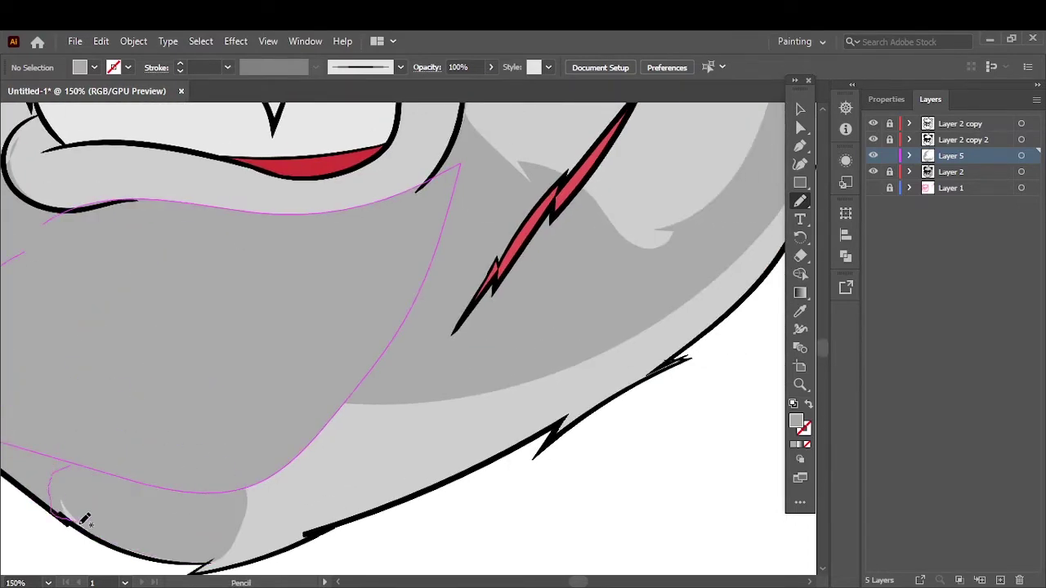
{"action": "scroll", "coordinate": [81, 490], "scroll_direction": "right", "scroll_amount": 2}
{"action": "left_click_drag", "start_coordinate": [151, 517], "coordinate": [163, 472]}
Shade the right edge of the face and around the left cheek scratch.
{"action": "scroll", "coordinate": [613, 264], "scroll_direction": "up", "scroll_amount": 1}
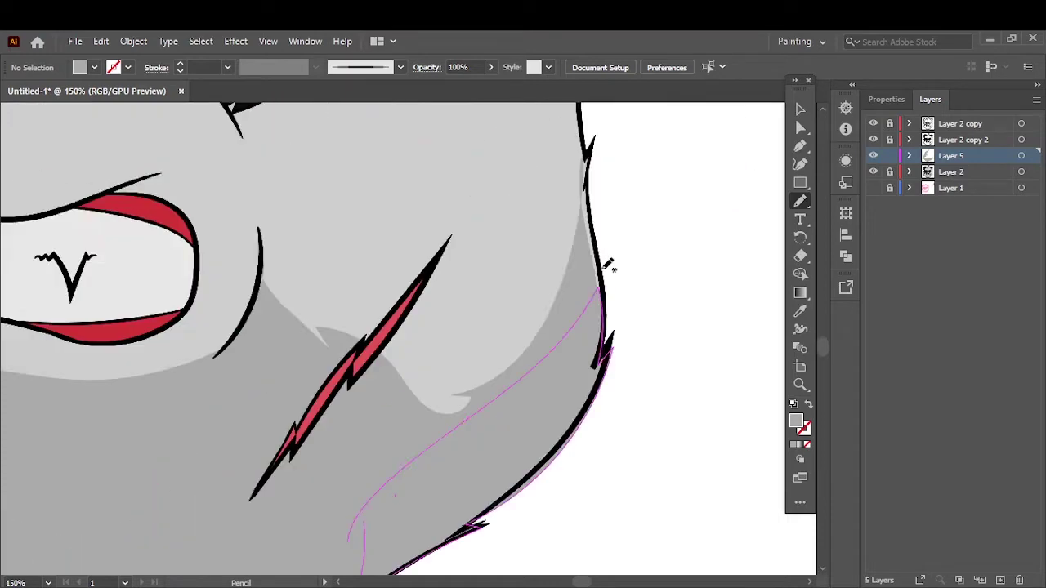
{"action": "scroll", "coordinate": [554, 164], "scroll_direction": "up", "scroll_amount": 1}
{"action": "left_click_drag", "start_coordinate": [541, 155], "coordinate": [386, 554]}
{"action": "key", "text": "ctrl+0"}
{"action": "scroll", "coordinate": [343, 393], "scroll_direction": "up", "scroll_amount": 2}
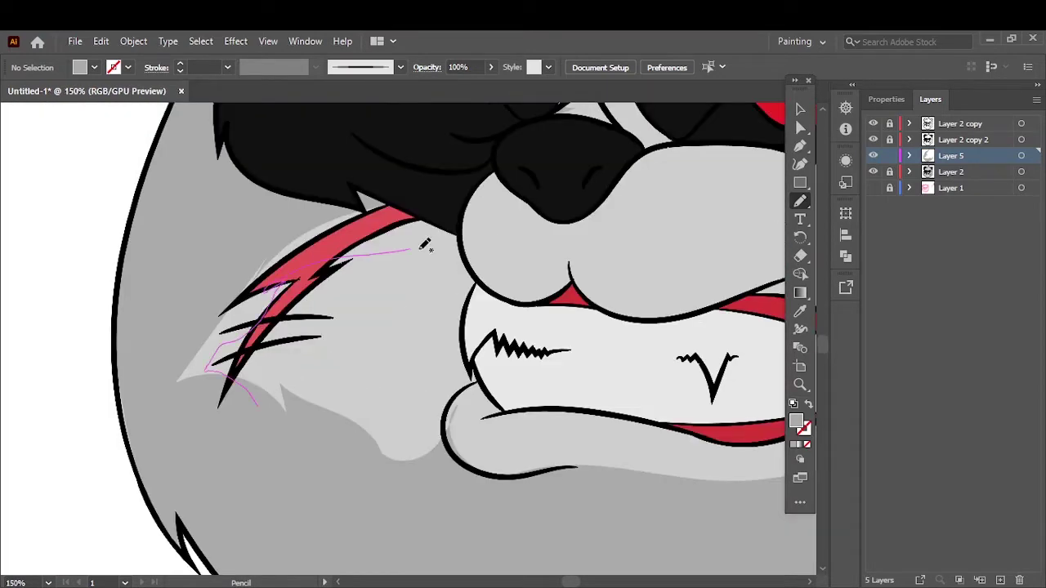
{"action": "left_click_drag", "start_coordinate": [420, 234], "coordinate": [222, 350]}
{"action": "key", "text": "ctrl+0"}
{"action": "scroll", "coordinate": [534, 309], "scroll_direction": "up", "scroll_amount": 3}
Shade beside the right cheek scratch, redrawing it after an undo.
{"action": "left_click_drag", "start_coordinate": [470, 304], "coordinate": [551, 483]}
{"action": "key", "text": "ctrl+z"}
{"action": "key", "text": "ctrl+0"}
{"action": "scroll", "coordinate": [636, 389], "scroll_direction": "up", "scroll_amount": 4}
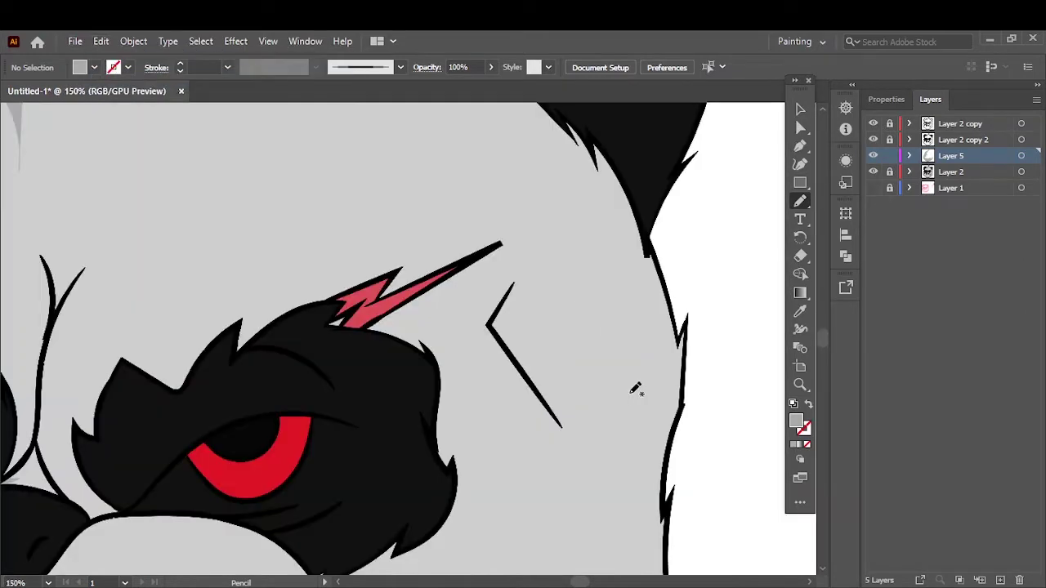
{"action": "left_click_drag", "start_coordinate": [545, 403], "coordinate": [547, 405]}
{"action": "key", "text": "ctrl+0"}
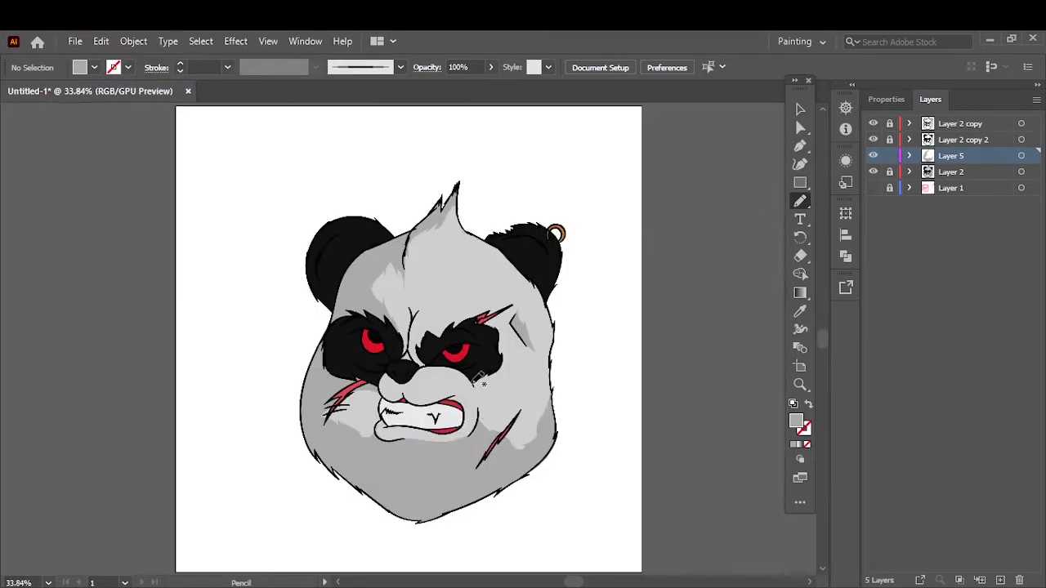
{"action": "scroll", "coordinate": [491, 278], "scroll_direction": "up", "scroll_amount": 3}
Shade the face side near the right eye and across the forehead.
{"action": "left_click_drag", "start_coordinate": [420, 281], "coordinate": [457, 282]}
{"action": "key", "text": "ctrl+0"}
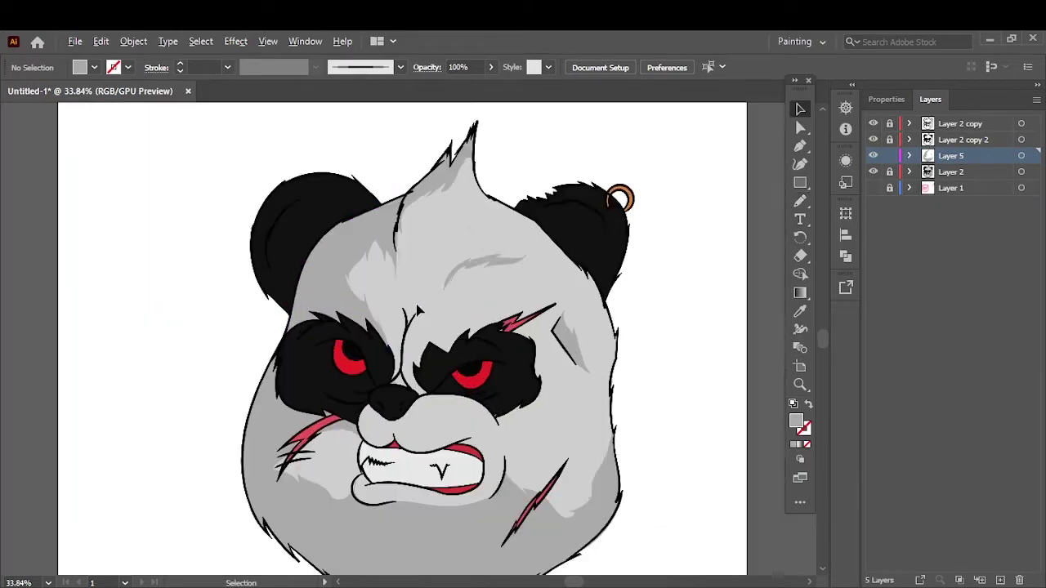
{"action": "scroll", "coordinate": [367, 270], "scroll_direction": "up", "scroll_amount": 4}
{"action": "left_click_drag", "start_coordinate": [360, 156], "coordinate": [380, 315]}
{"action": "key", "text": "ctrl+0"}
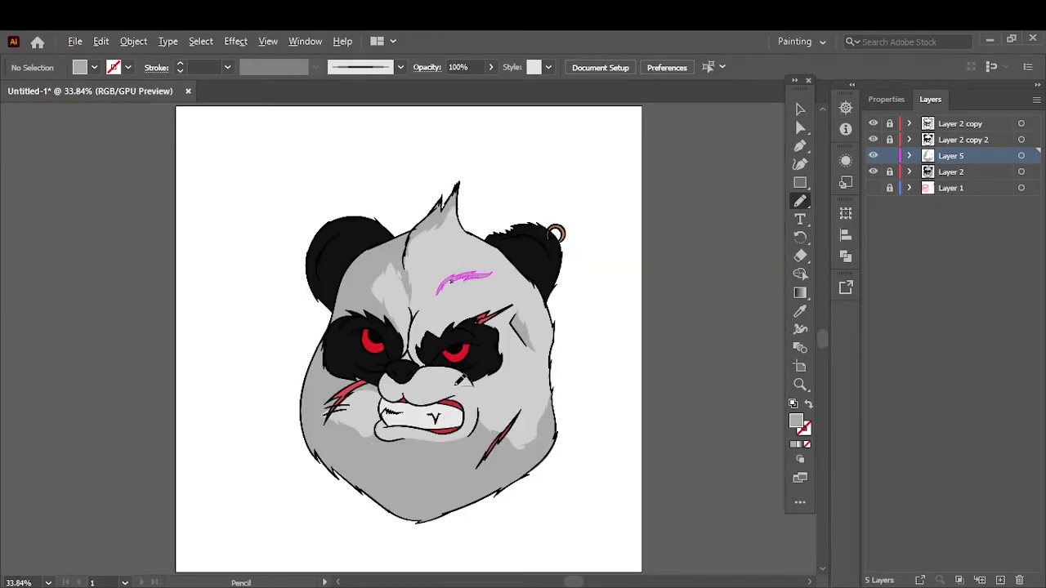
{"action": "scroll", "coordinate": [399, 386], "scroll_direction": "up", "scroll_amount": 5}
Shade the muzzle just below the nose.
{"action": "left_click_drag", "start_coordinate": [351, 278], "coordinate": [323, 344]}
{"action": "left_click_drag", "start_coordinate": [413, 412], "coordinate": [419, 378]}
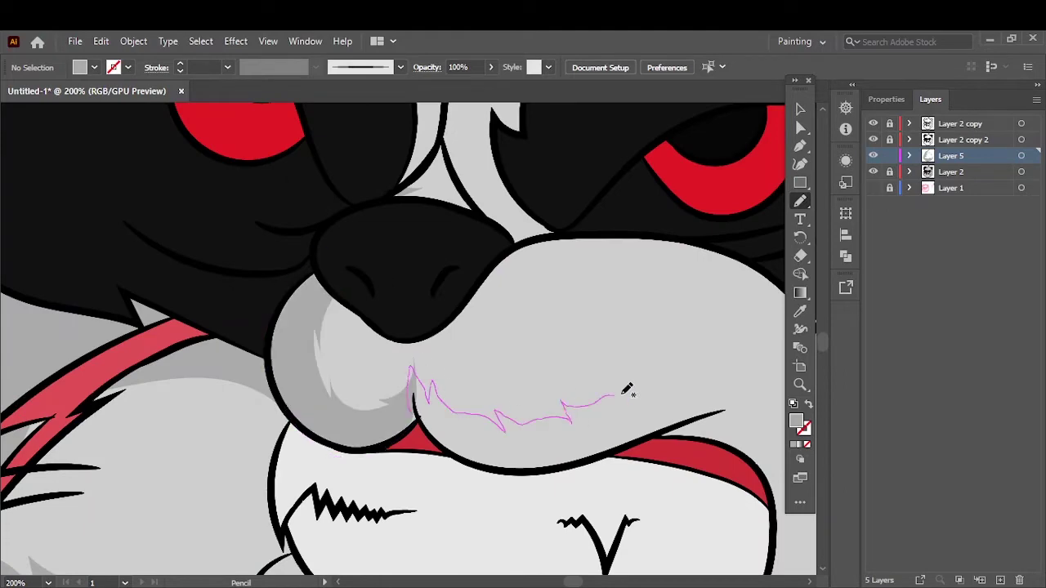
{"action": "key", "text": "ctrl+0"}
{"action": "scroll", "coordinate": [441, 322], "scroll_direction": "up", "scroll_amount": 5}
{"action": "key", "text": "ctrl+0"}
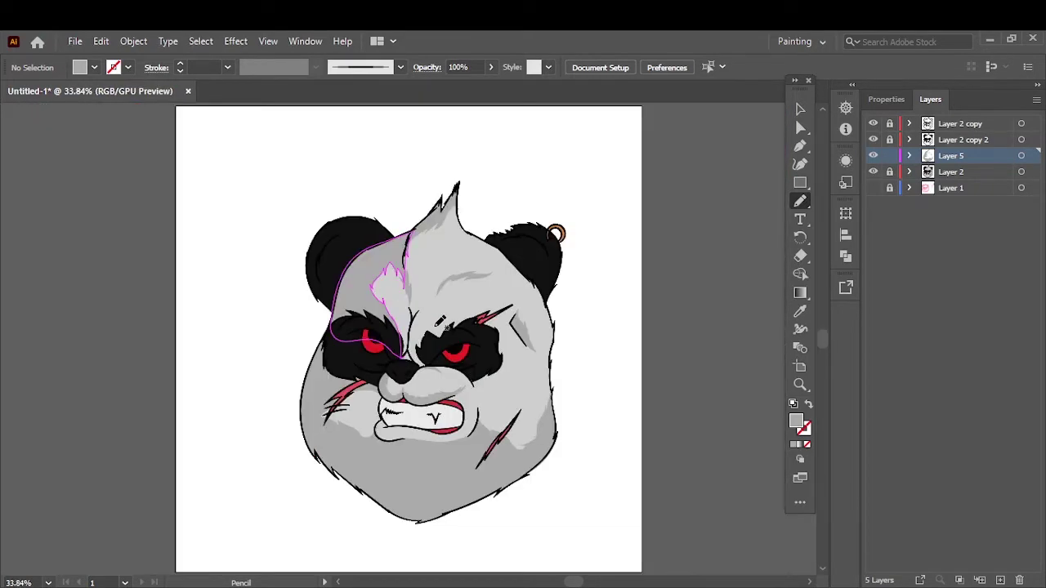
{"action": "scroll", "coordinate": [441, 320], "scroll_direction": "up", "scroll_amount": 4}
{"action": "key", "text": "ctrl+0"}
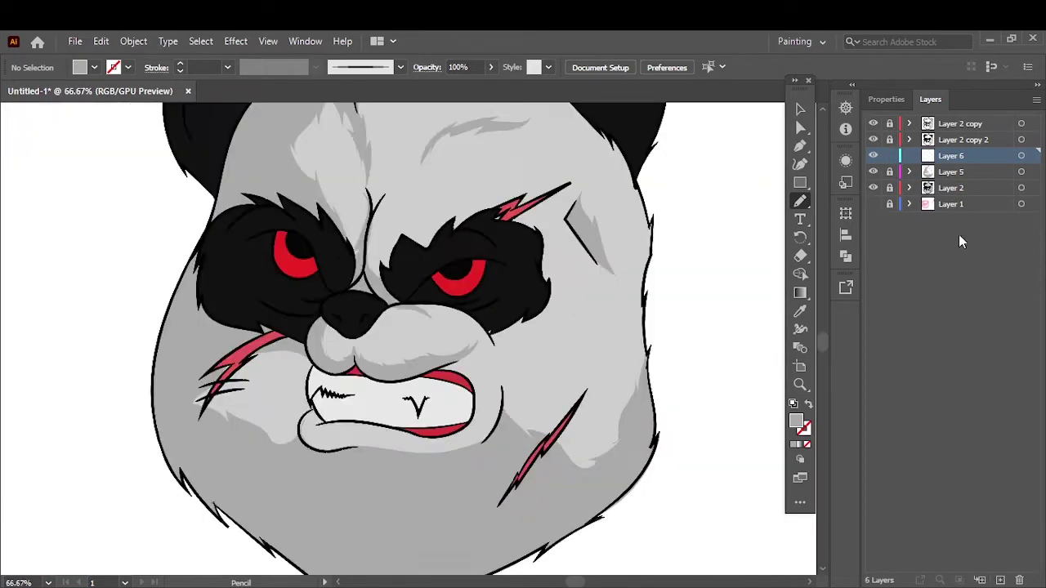
Set a grey fill and draw a Pencil shading stroke around the mouth.
{"action": "double_click", "coordinate": [796, 421]}
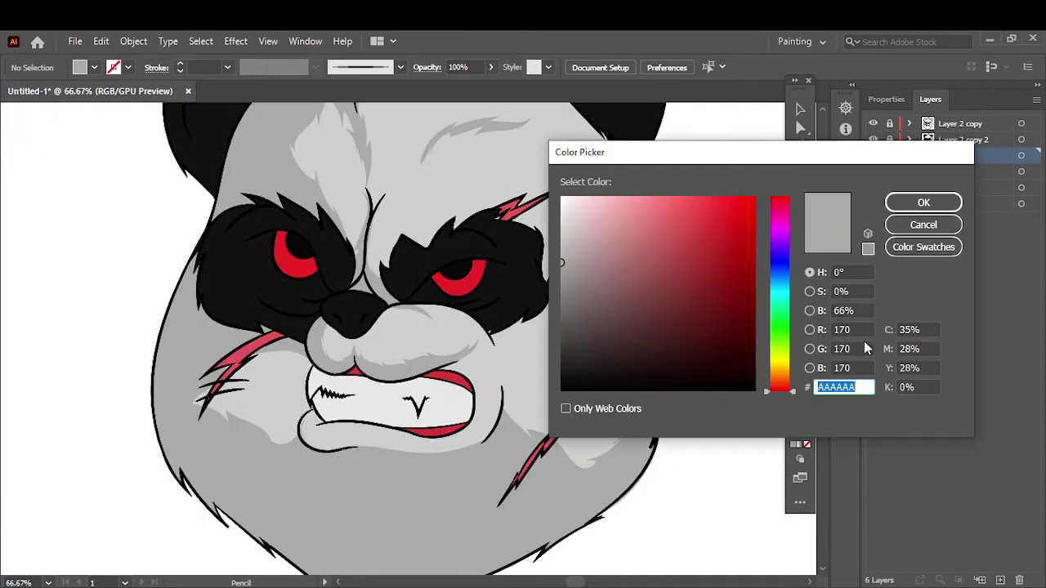
{"action": "key", "text": "Escape"}
{"action": "left_click", "coordinate": [1000, 580]}
{"action": "scroll", "coordinate": [246, 408], "scroll_direction": "up", "scroll_amount": 3}
{"action": "left_click_drag", "start_coordinate": [376, 462], "coordinate": [200, 401]}
Make Layer 6 the active layer and switch the fill to a darker grey.
{"action": "key", "text": "ctrl+0"}
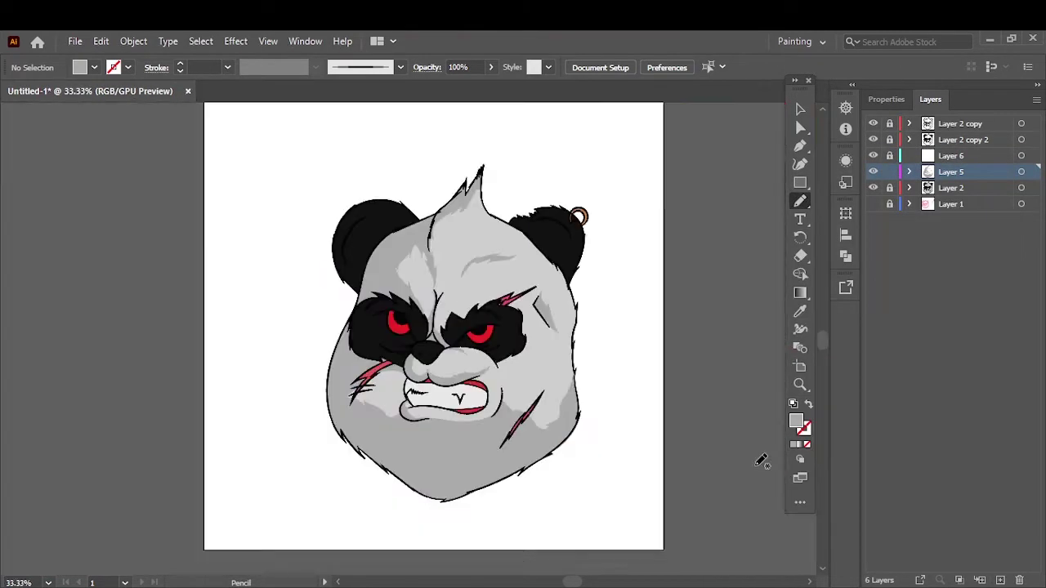
{"action": "scroll", "coordinate": [415, 426], "scroll_direction": "up", "scroll_amount": 4}
{"action": "key", "text": "ctrl+0"}
{"action": "left_click", "coordinate": [980, 160]}
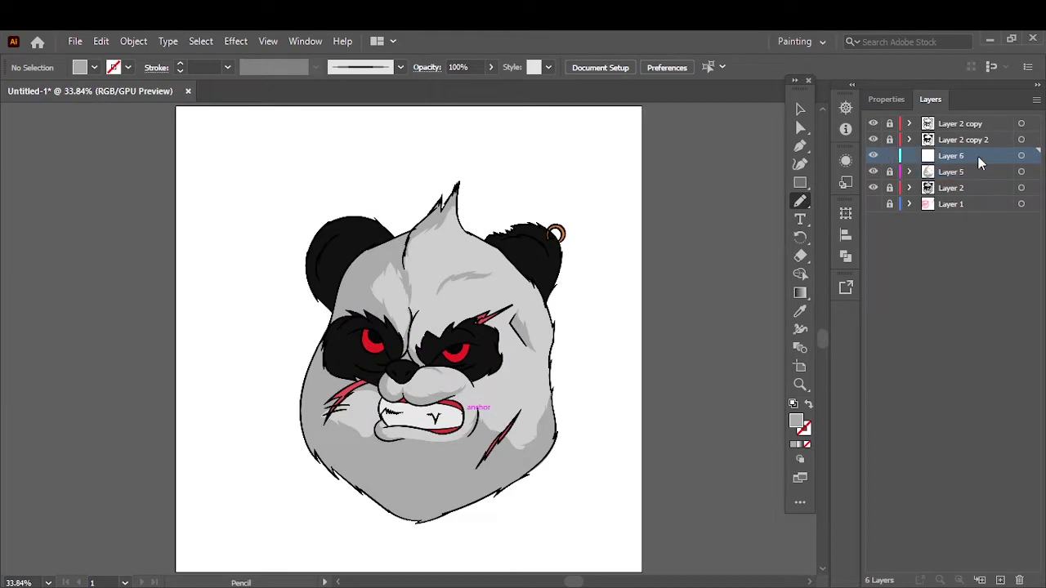
{"action": "double_click", "coordinate": [796, 421]}
{"action": "left_click", "coordinate": [553, 286]}
Zoom in on the chin and draw a darker shadow shape beneath it.
{"action": "key", "text": "Return"}
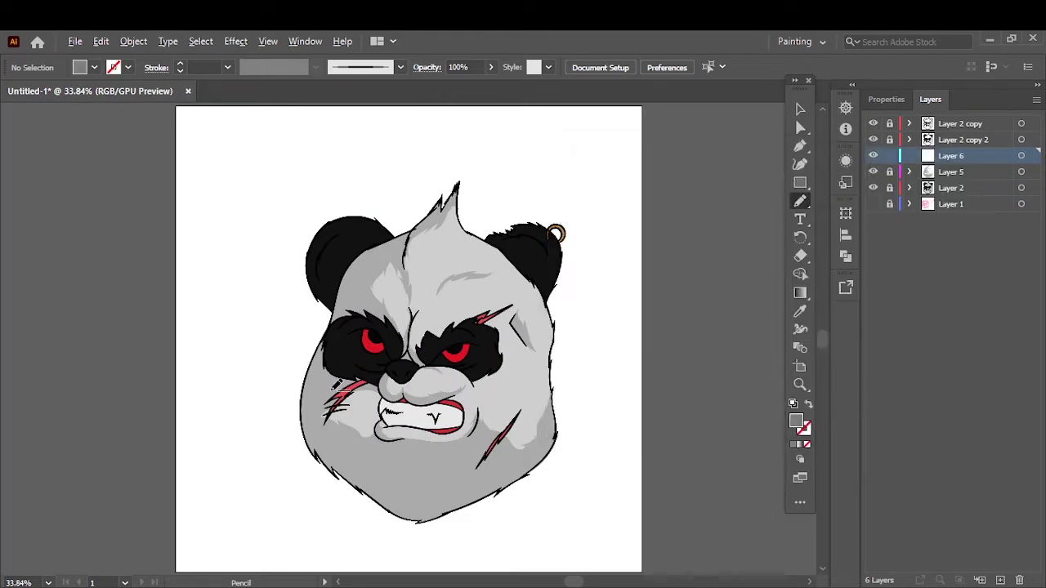
{"action": "scroll", "coordinate": [651, 395], "scroll_direction": "up", "scroll_amount": 3}
{"action": "scroll", "coordinate": [652, 394], "scroll_direction": "down", "scroll_amount": 3}
{"action": "scroll", "coordinate": [490, 327], "scroll_direction": "right", "scroll_amount": 3}
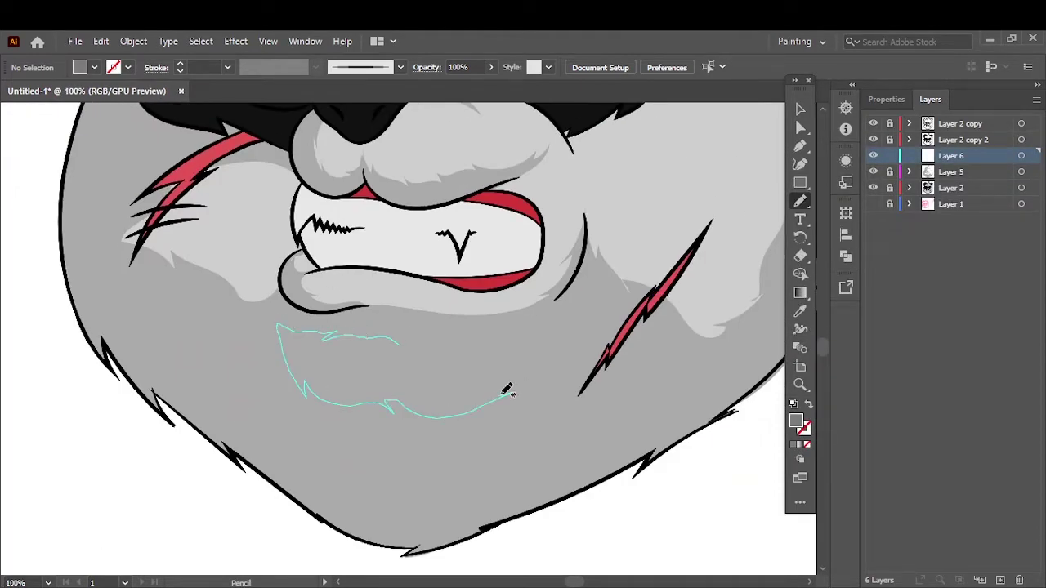
{"action": "left_click_drag", "start_coordinate": [446, 332], "coordinate": [456, 342]}
Draw grey shadow shapes along the chin and lower chin.
{"action": "key", "text": "ctrl+0"}
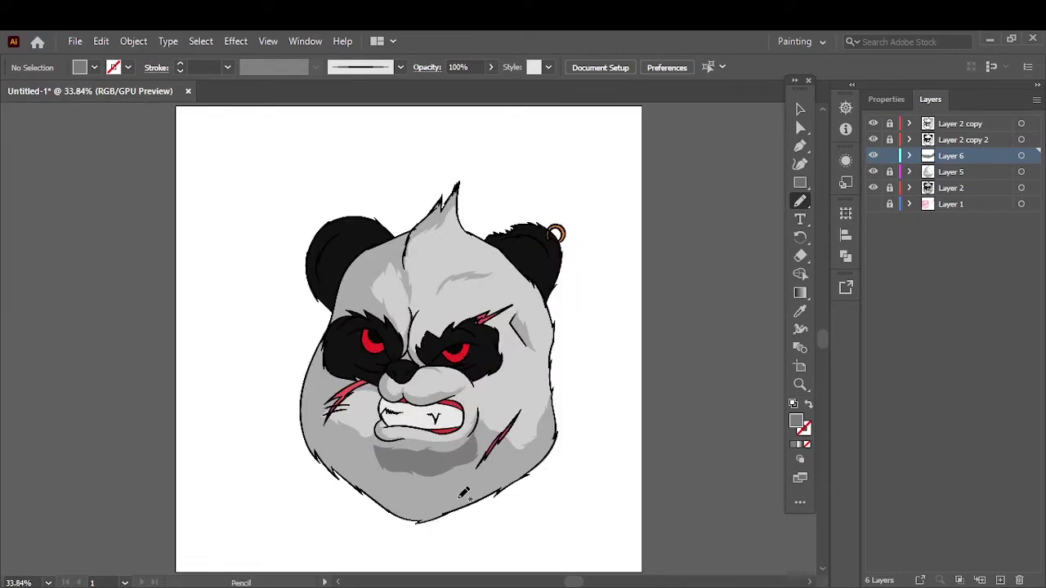
{"action": "scroll", "coordinate": [463, 493], "scroll_direction": "up", "scroll_amount": 3}
{"action": "left_click_drag", "start_coordinate": [255, 421], "coordinate": [330, 349]}
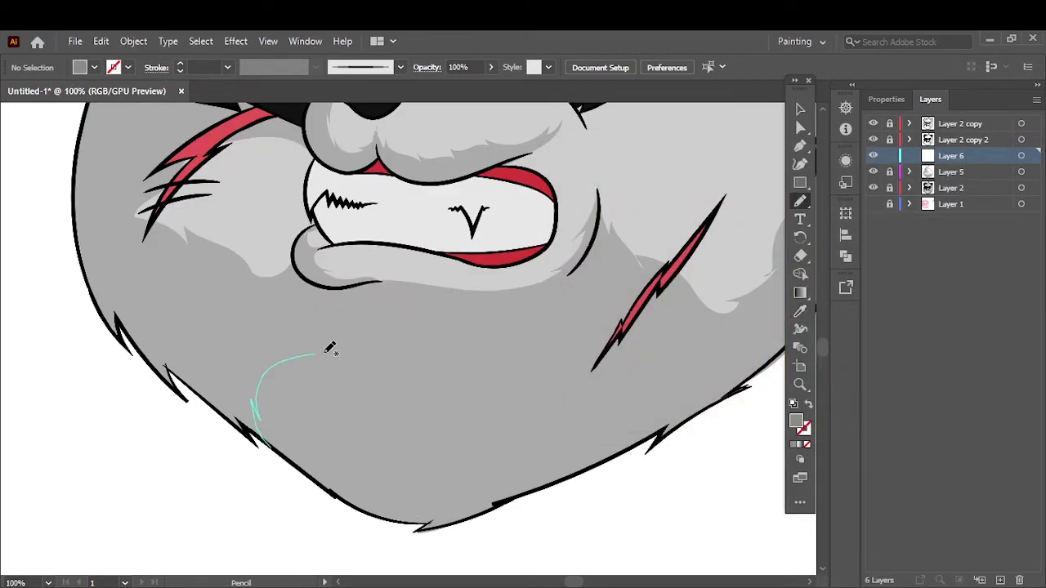
{"action": "left_click_drag", "start_coordinate": [357, 286], "coordinate": [360, 286]}
{"action": "key", "text": "ctrl+0"}
{"action": "scroll", "coordinate": [245, 409], "scroll_direction": "up", "scroll_amount": 5}
{"action": "left_click_drag", "start_coordinate": [91, 287], "coordinate": [245, 470]}
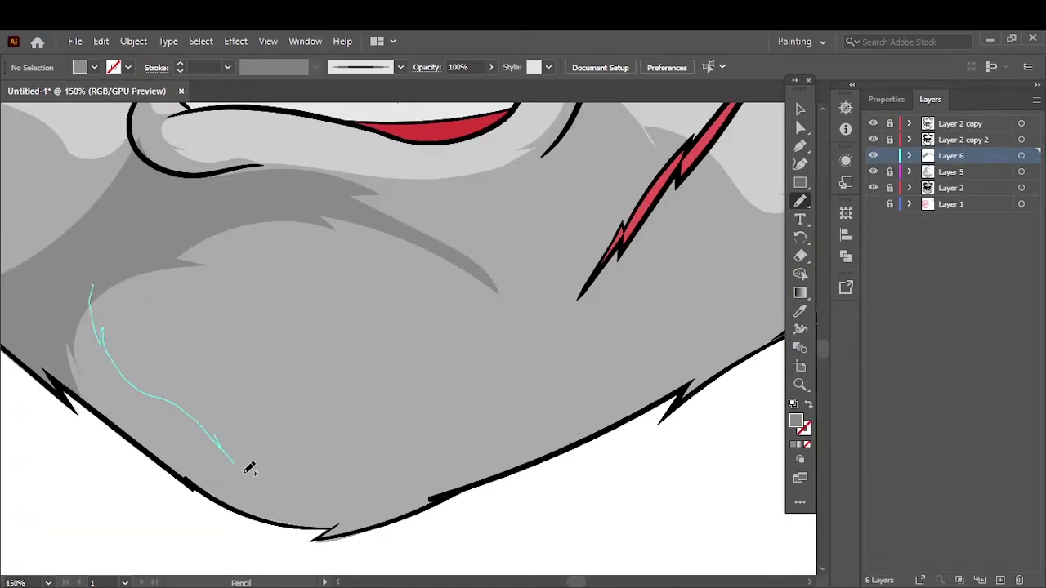
{"action": "left_click_drag", "start_coordinate": [333, 538], "coordinate": [94, 290]}
Shade beside the lower scar and along the left cheek edge.
{"action": "key", "text": "ctrl+0"}
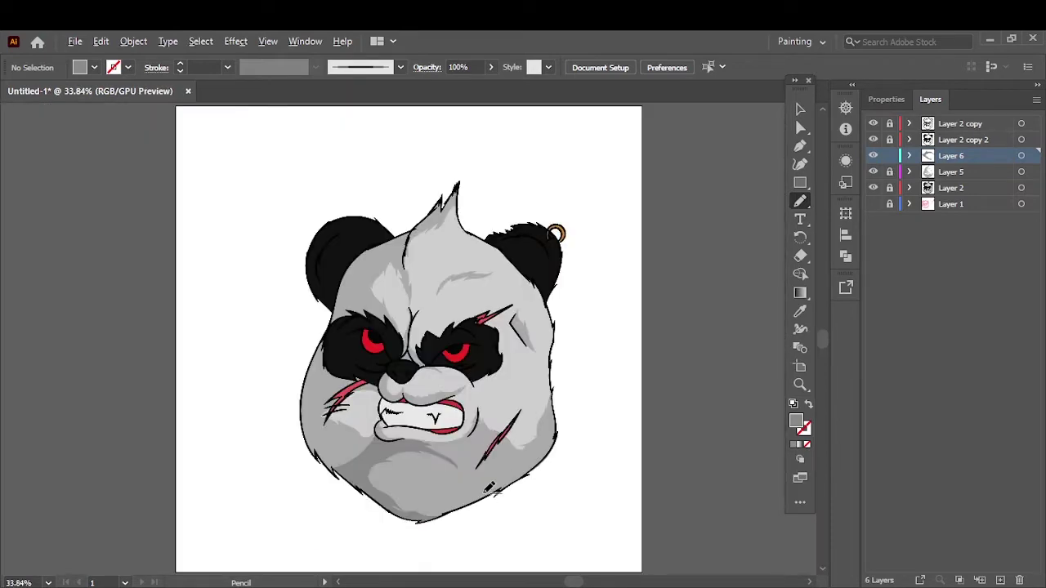
{"action": "scroll", "coordinate": [491, 488], "scroll_direction": "up", "scroll_amount": 3}
{"action": "mouse_move", "coordinate": [411, 295]}
{"action": "left_mouse_down"}
{"action": "mouse_move", "coordinate": [482, 343]}
{"action": "mouse_move", "coordinate": [412, 298]}
{"action": "left_mouse_up"}
{"action": "key", "text": "ctrl+0"}
{"action": "scroll", "coordinate": [376, 447], "scroll_direction": "up", "scroll_amount": 3}
{"action": "left_click_drag", "start_coordinate": [376, 448], "coordinate": [242, 270]}
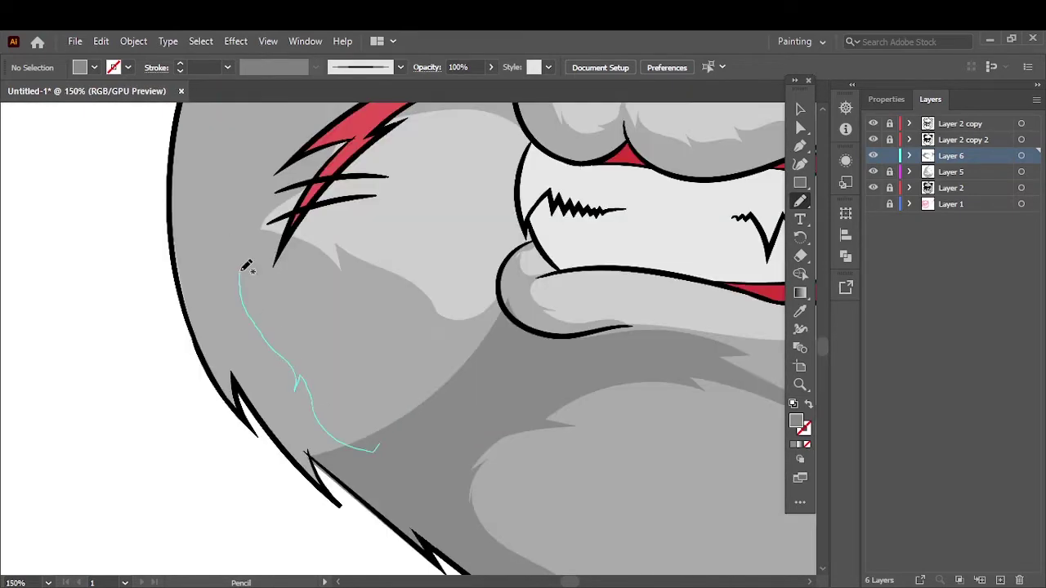
{"action": "left_click_drag", "start_coordinate": [207, 359], "coordinate": [327, 489]}
Add shading below the lower right scar and between the eyes.
{"action": "key", "text": "ctrl+0"}
{"action": "scroll", "coordinate": [385, 345], "scroll_direction": "up", "scroll_amount": 3}
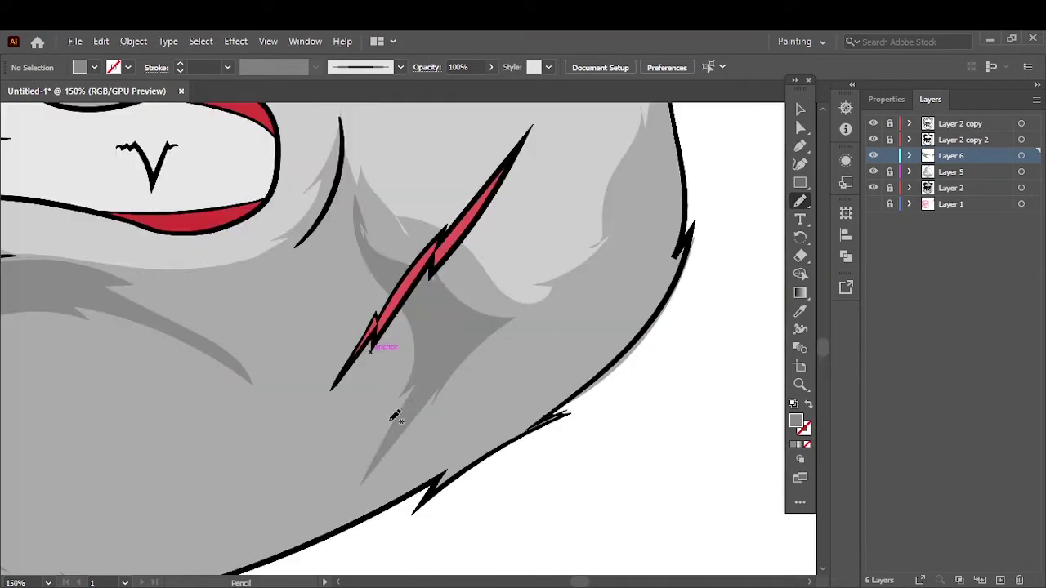
{"action": "scroll", "coordinate": [386, 450], "scroll_direction": "up", "scroll_amount": 2}
{"action": "left_click_drag", "start_coordinate": [399, 474], "coordinate": [385, 452]}
{"action": "left_click_drag", "start_coordinate": [337, 231], "coordinate": [335, 229]}
{"action": "key", "text": "ctrl+0"}
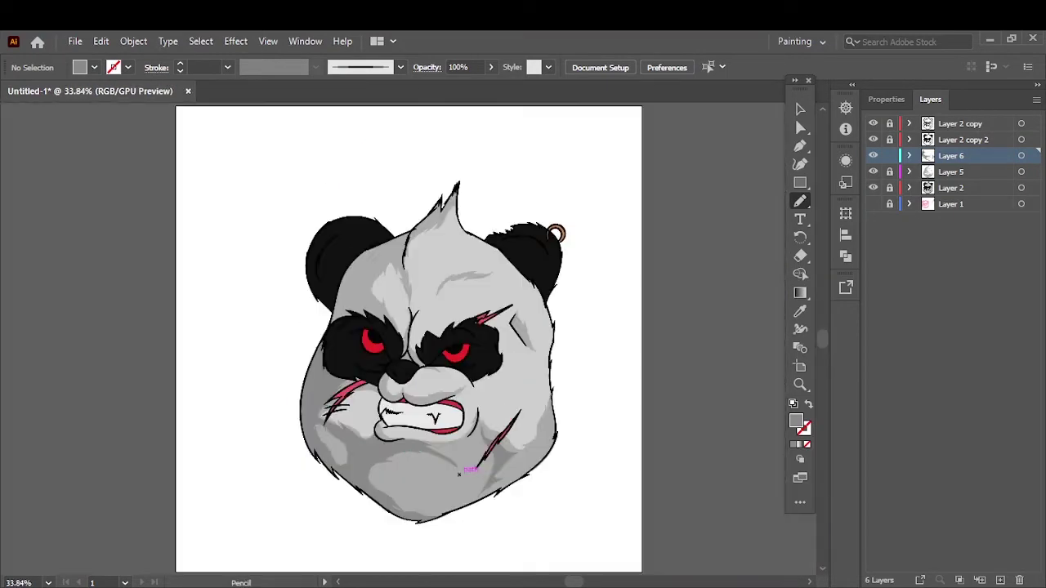
{"action": "scroll", "coordinate": [420, 281], "scroll_direction": "up", "scroll_amount": 3}
{"action": "left_click_drag", "start_coordinate": [324, 462], "coordinate": [314, 391]}
Shade the tuft atop the head and the brow mark on the forehead.
{"action": "scroll", "coordinate": [169, 342], "scroll_direction": "up", "scroll_amount": 2}
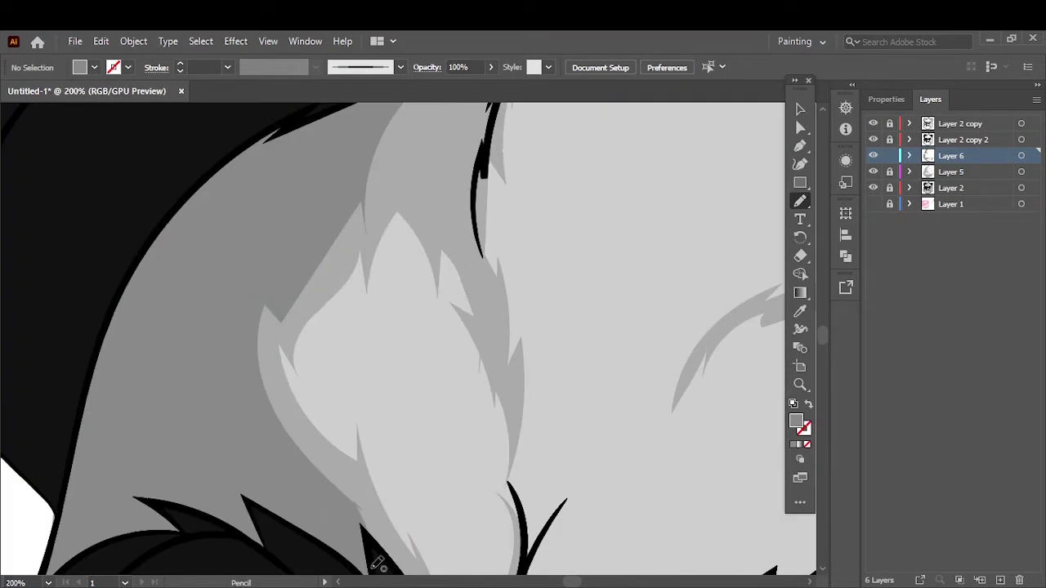
{"action": "scroll", "coordinate": [169, 342], "scroll_direction": "down", "scroll_amount": 1}
{"action": "key", "text": "ctrl+0"}
{"action": "scroll", "coordinate": [440, 197], "scroll_direction": "up", "scroll_amount": 5}
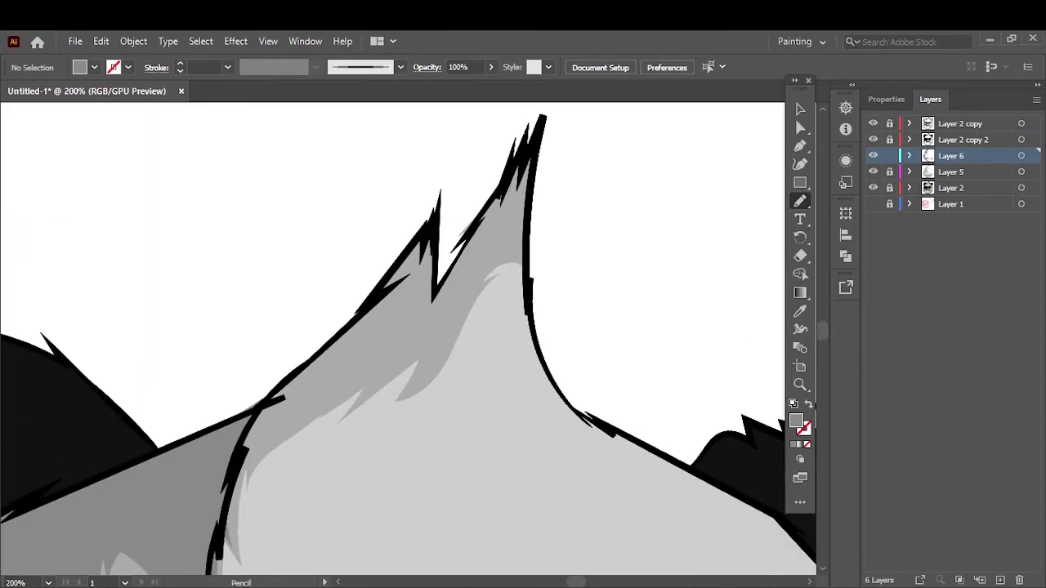
{"action": "left_click_drag", "start_coordinate": [490, 255], "coordinate": [524, 175]}
{"action": "key", "text": "ctrl+0"}
{"action": "scroll", "coordinate": [367, 295], "scroll_direction": "up", "scroll_amount": 4}
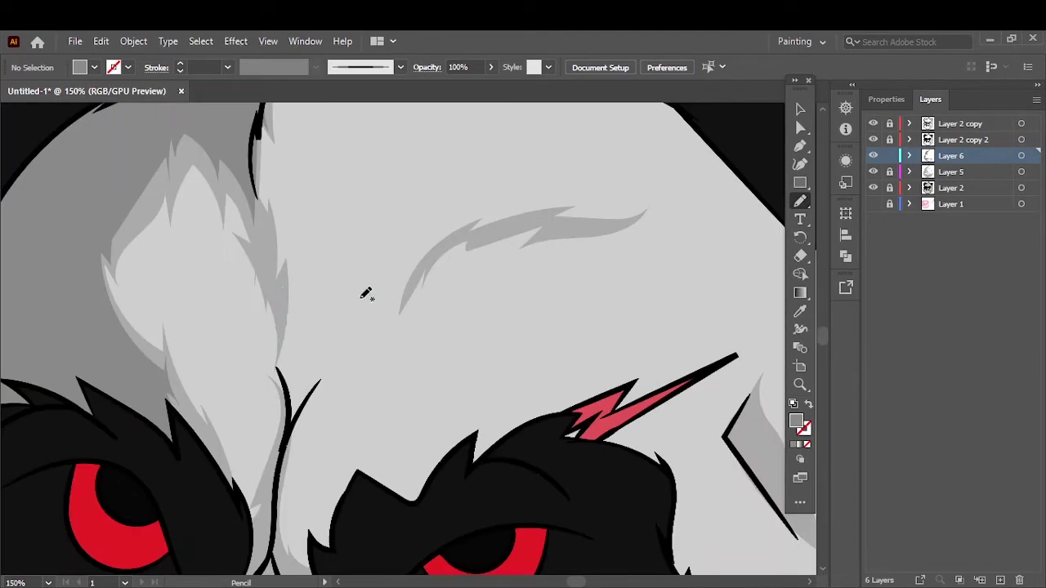
{"action": "mouse_move", "coordinate": [470, 233]}
{"action": "left_mouse_down"}
{"action": "mouse_move", "coordinate": [551, 215]}
{"action": "mouse_move", "coordinate": [532, 236]}
{"action": "left_mouse_up"}
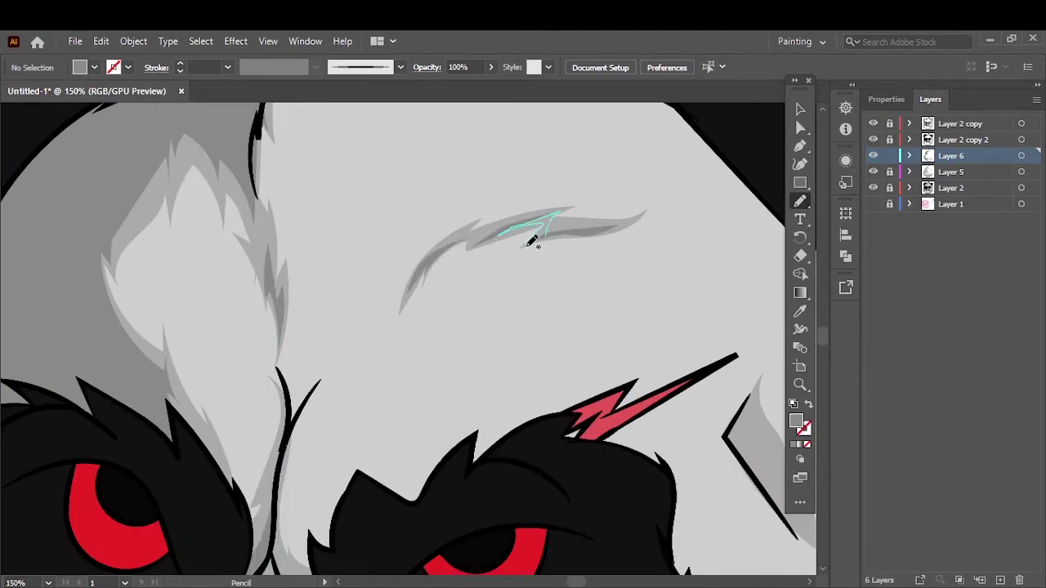
{"action": "key", "text": "ctrl+0"}
{"action": "scroll", "coordinate": [523, 398], "scroll_direction": "up", "scroll_amount": 3}
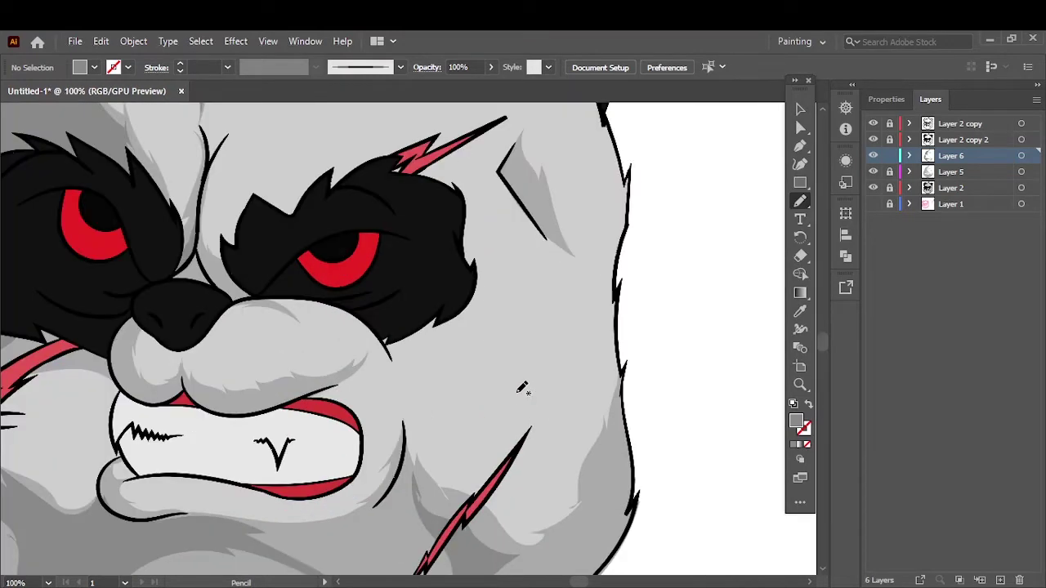
Return to the Pencil and shade beside the crease near the right brow.
{"action": "key", "text": "ctrl+0"}
{"action": "key", "text": "v"}
{"action": "scroll", "coordinate": [564, 463], "scroll_direction": "up", "scroll_amount": 3}
{"action": "scroll", "coordinate": [564, 463], "scroll_direction": "up", "scroll_amount": 5}
{"action": "key", "text": "n"}
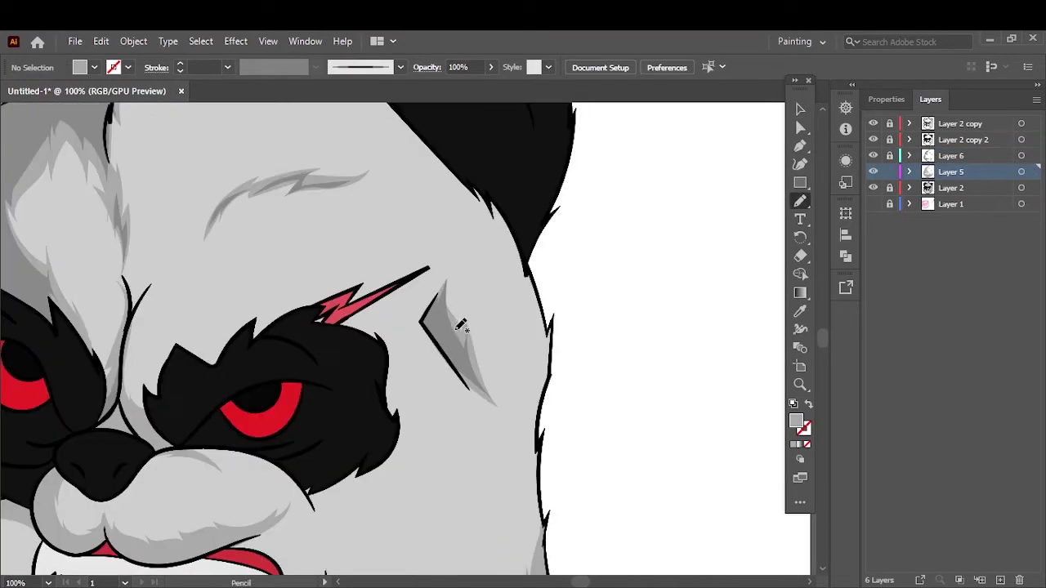
{"action": "left_click_drag", "start_coordinate": [540, 290], "coordinate": [541, 298]}
{"action": "key", "text": "ctrl+0"}
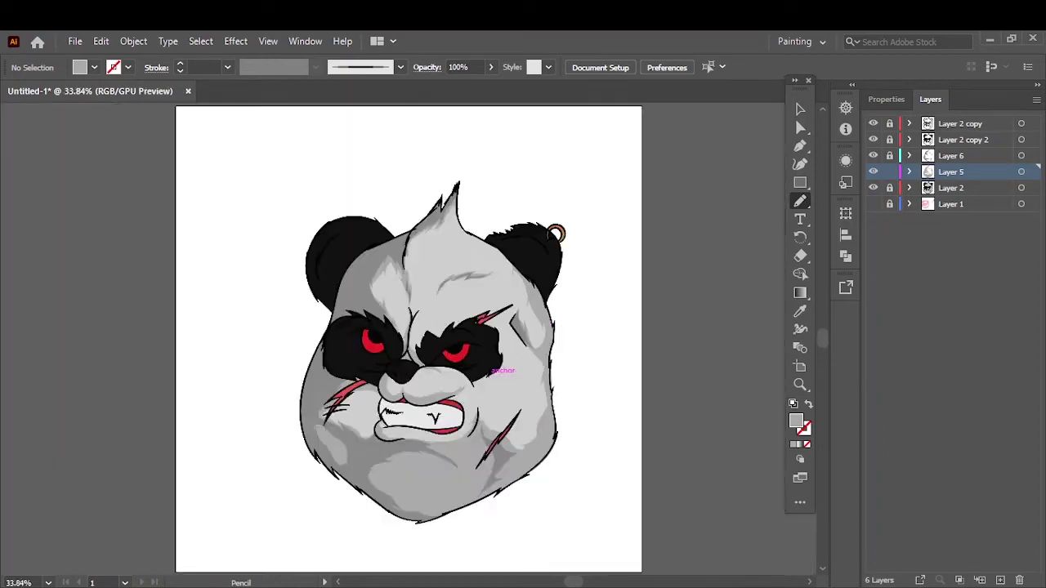
{"action": "scroll", "coordinate": [548, 271], "scroll_direction": "up", "scroll_amount": 3}
{"action": "key", "text": "ctrl+0"}
Lock Layer 5, unlock Layer 6 and draw another face shading shape on it.
{"action": "left_click", "coordinate": [889, 172]}
{"action": "left_click", "coordinate": [889, 156]}
{"action": "left_click", "coordinate": [950, 155]}
{"action": "scroll", "coordinate": [624, 423], "scroll_direction": "up", "scroll_amount": 4}
{"action": "key", "text": "n"}
{"action": "left_click_drag", "start_coordinate": [365, 345], "coordinate": [498, 289]}
Shade under the panda's lower lip.
{"action": "key", "text": "ctrl+0"}
{"action": "scroll", "coordinate": [438, 455], "scroll_direction": "up", "scroll_amount": 5}
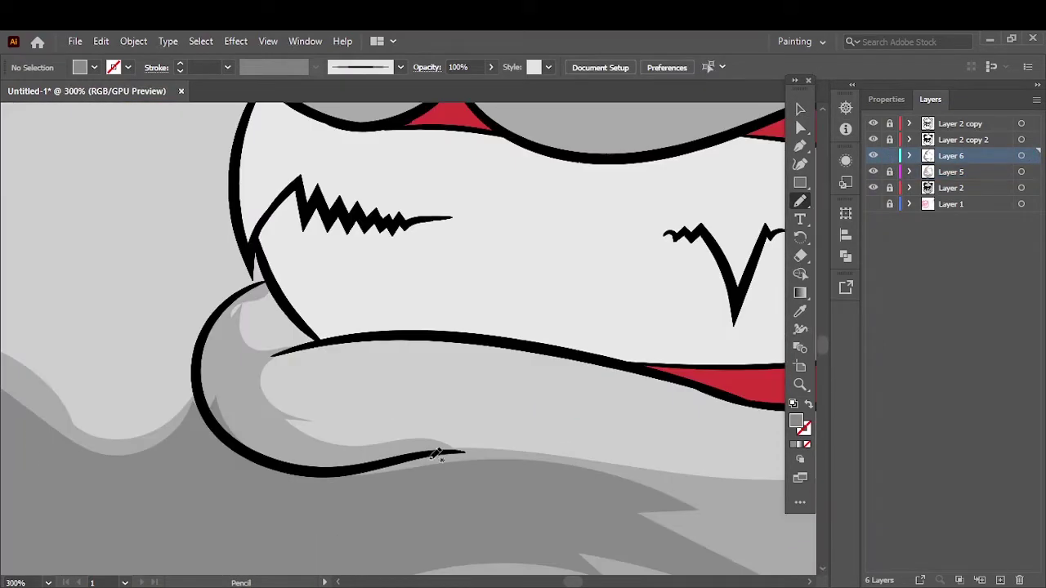
{"action": "left_click_drag", "start_coordinate": [232, 314], "coordinate": [232, 316]}
{"action": "key", "text": "ctrl+0"}
{"action": "key", "text": "ctrl+1"}
{"action": "key", "text": "ctrl+0"}
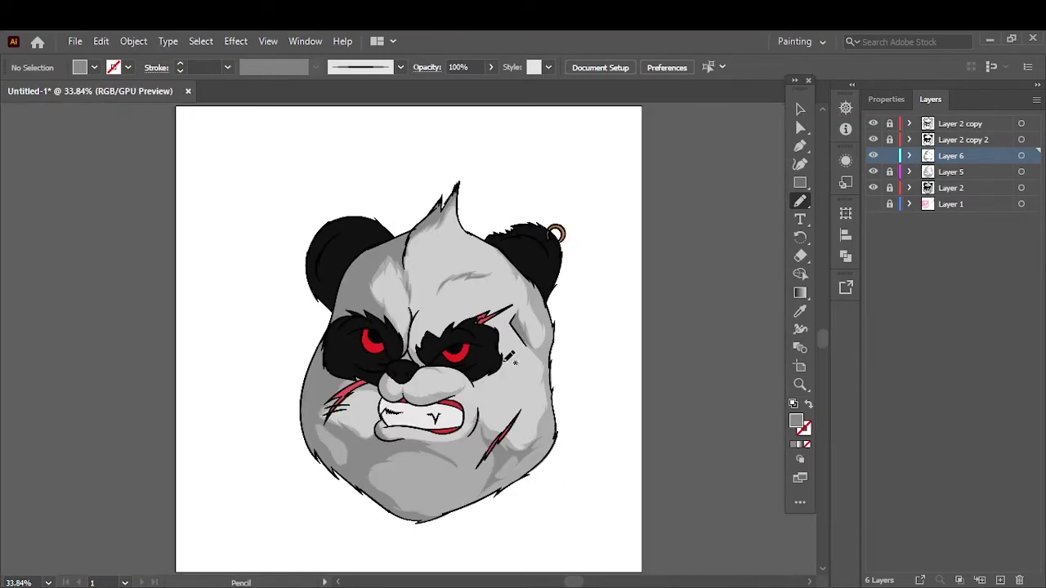
Add grey shading shapes on the muzzle below the nose.
{"action": "left_click", "coordinate": [873, 155]}
{"action": "scroll", "coordinate": [427, 394], "scroll_direction": "up", "scroll_amount": 5}
{"action": "left_click_drag", "start_coordinate": [153, 354], "coordinate": [154, 355]}
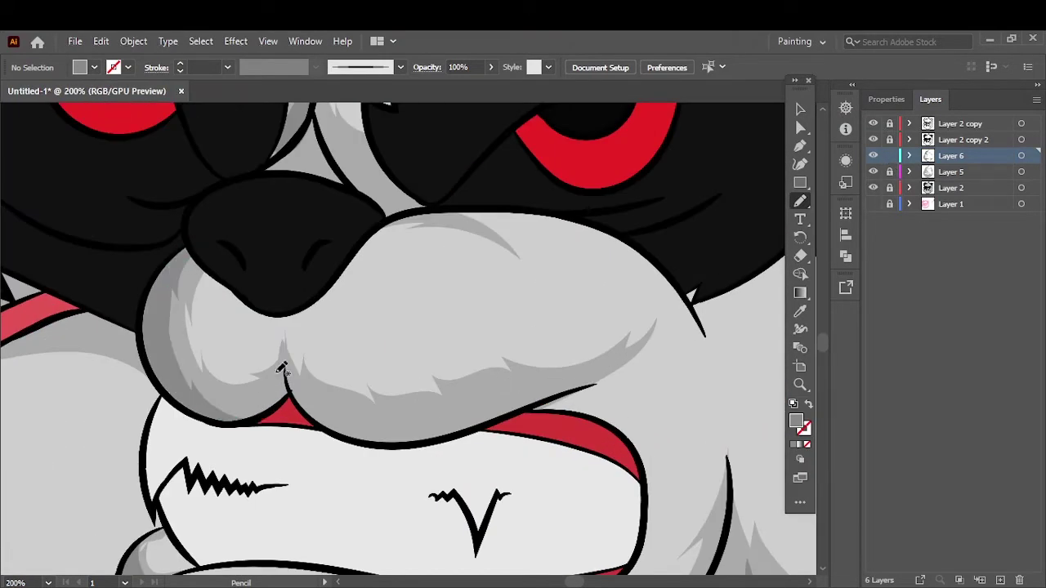
{"action": "key", "text": "ctrl+0"}
{"action": "scroll", "coordinate": [393, 252], "scroll_direction": "up", "scroll_amount": 6}
{"action": "left_click_drag", "start_coordinate": [351, 226], "coordinate": [393, 252]}
Create new Layer 7 and eyedropper black as the fill colour.
{"action": "key", "text": "ctrl+0"}
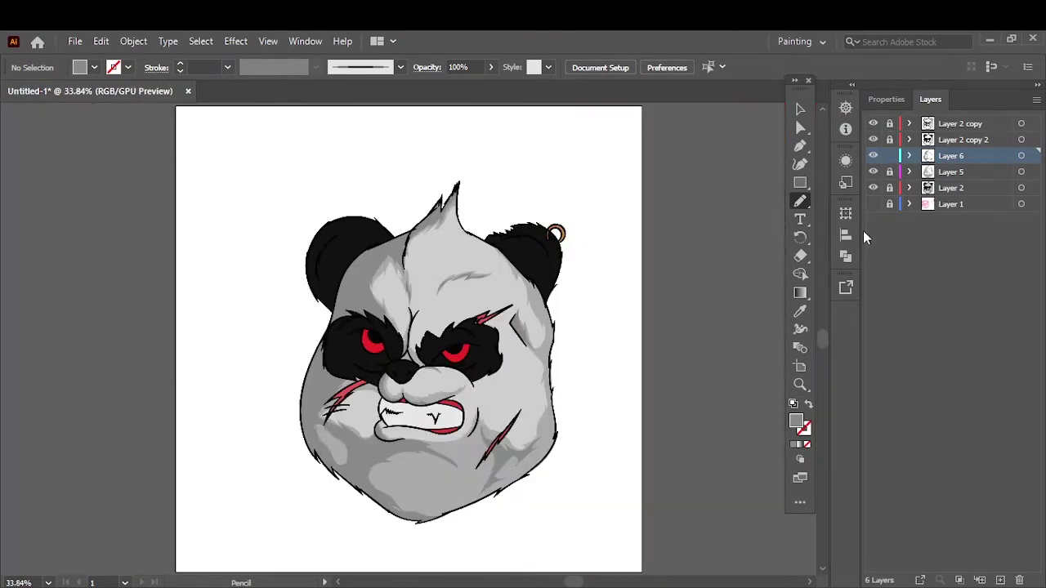
{"action": "key", "text": "ctrl+l"}
{"action": "key", "text": "i"}
{"action": "scroll", "coordinate": [458, 343], "scroll_direction": "up", "scroll_amount": 5}
{"action": "double_click", "coordinate": [796, 421]}
Confirm the black fill and shade the eyebrow fur and below the left eye.
{"action": "key", "text": "Return"}
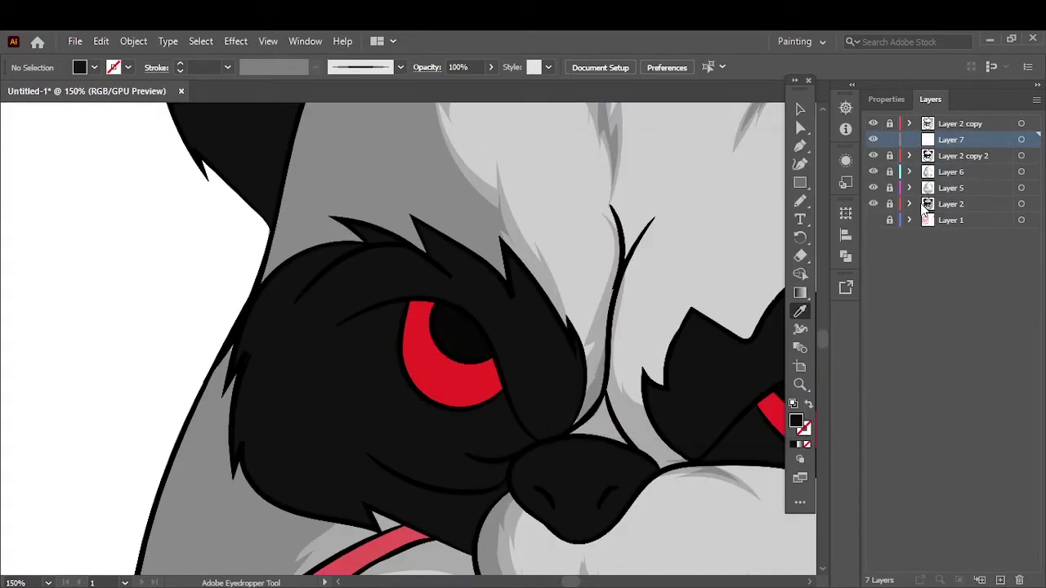
{"action": "key", "text": "n"}
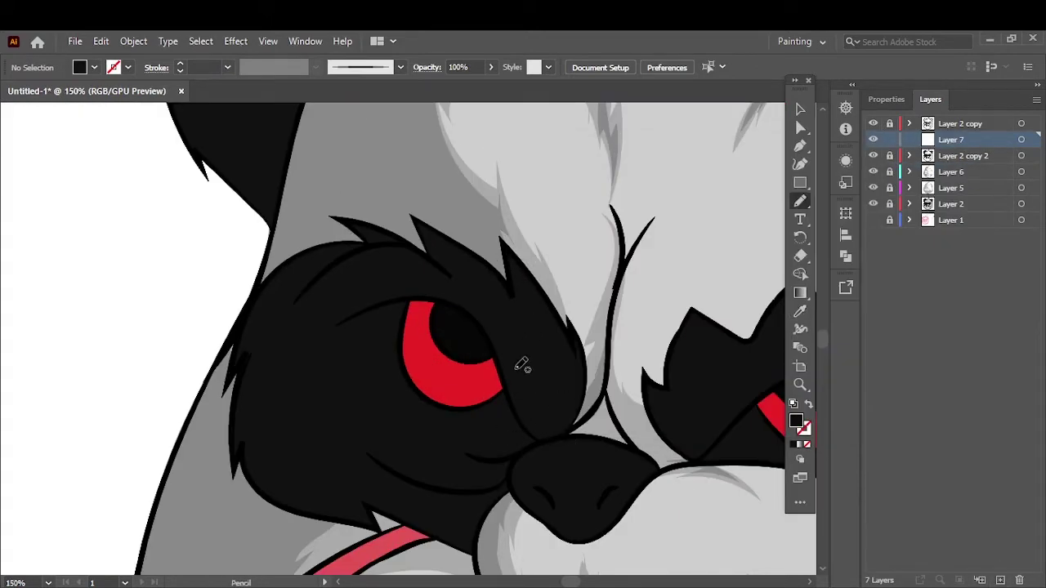
{"action": "left_click_drag", "start_coordinate": [532, 428], "coordinate": [530, 386]}
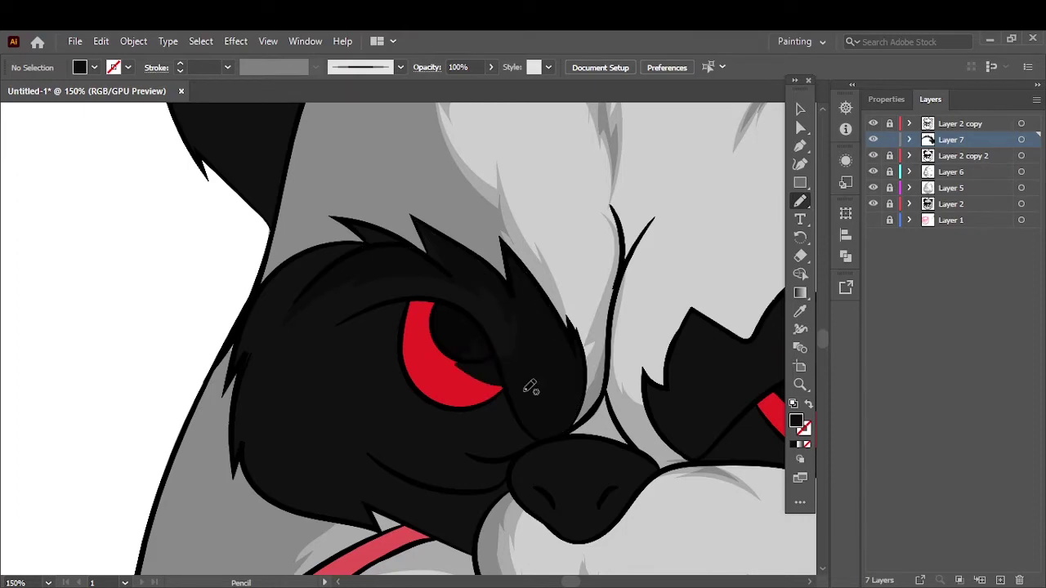
{"action": "scroll", "coordinate": [377, 347], "scroll_direction": "up", "scroll_amount": 1}
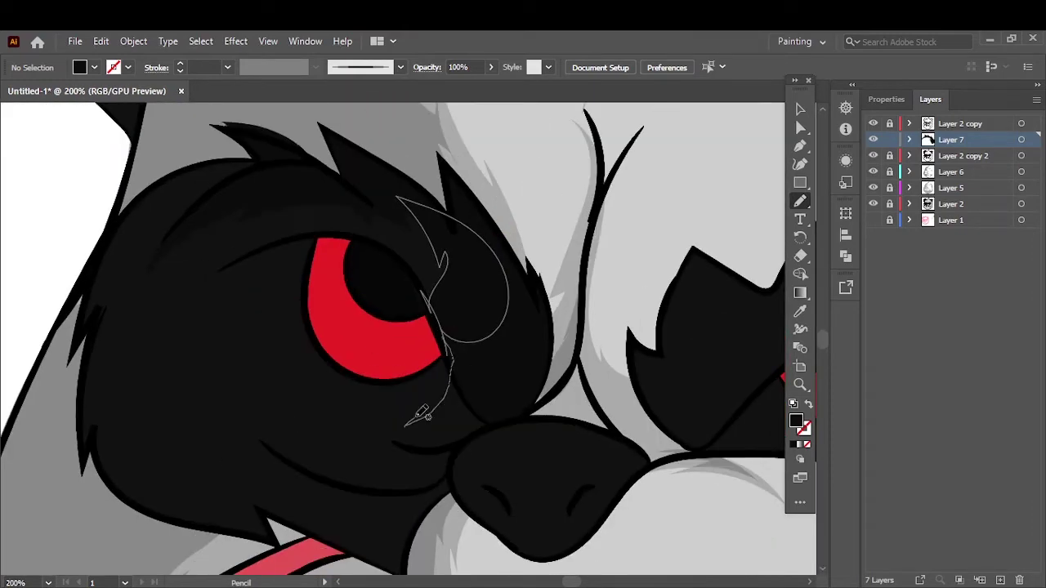
{"action": "left_click_drag", "start_coordinate": [406, 424], "coordinate": [388, 555]}
Shade along the eye patch edge and above the right eye.
{"action": "scroll", "coordinate": [401, 369], "scroll_direction": "down", "scroll_amount": 3}
{"action": "scroll", "coordinate": [400, 370], "scroll_direction": "left", "scroll_amount": 3}
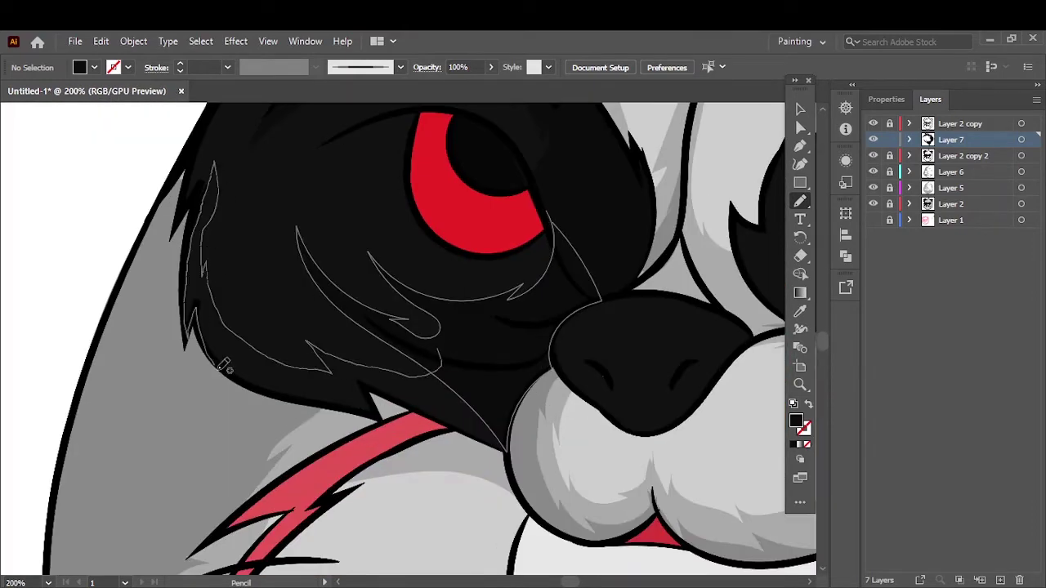
{"action": "scroll", "coordinate": [223, 366], "scroll_direction": "up", "scroll_amount": 4}
{"action": "key", "text": "ctrl+0"}
{"action": "scroll", "coordinate": [353, 296], "scroll_direction": "up", "scroll_amount": 4}
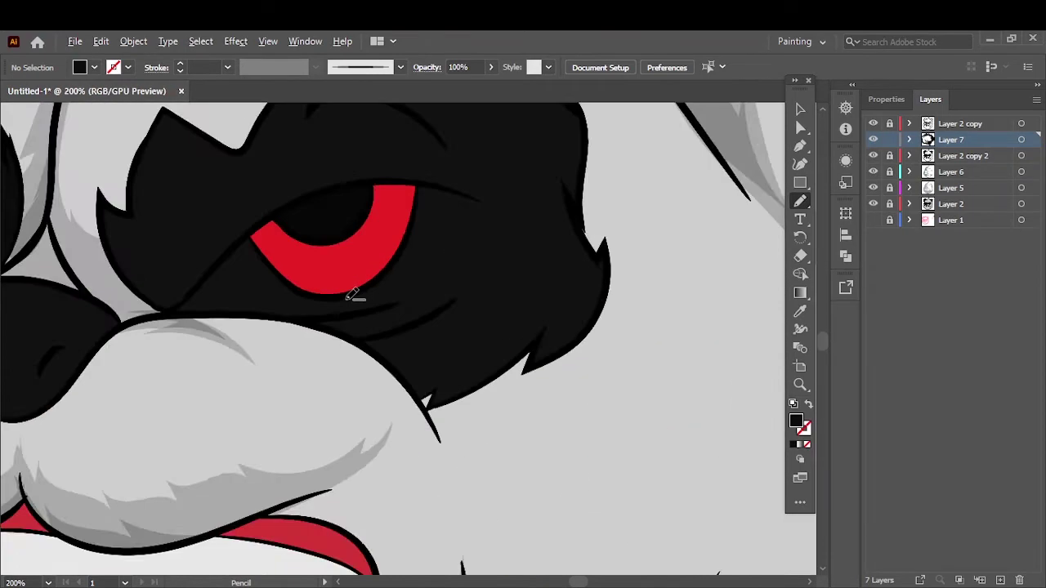
{"action": "scroll", "coordinate": [353, 296], "scroll_direction": "up", "scroll_amount": 3}
{"action": "left_click_drag", "start_coordinate": [243, 423], "coordinate": [177, 376]}
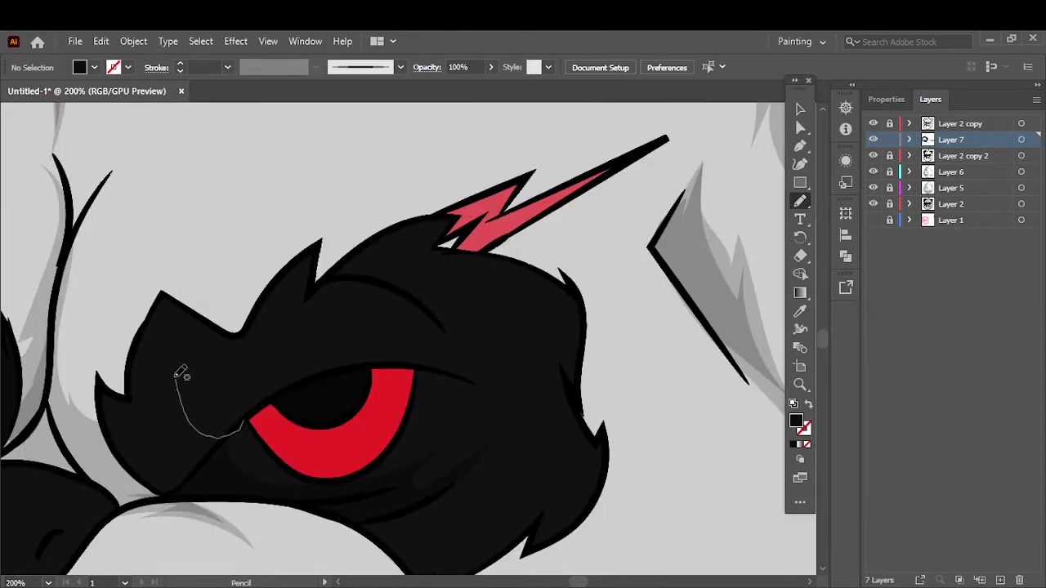
{"action": "left_click_drag", "start_coordinate": [230, 433], "coordinate": [227, 435]}
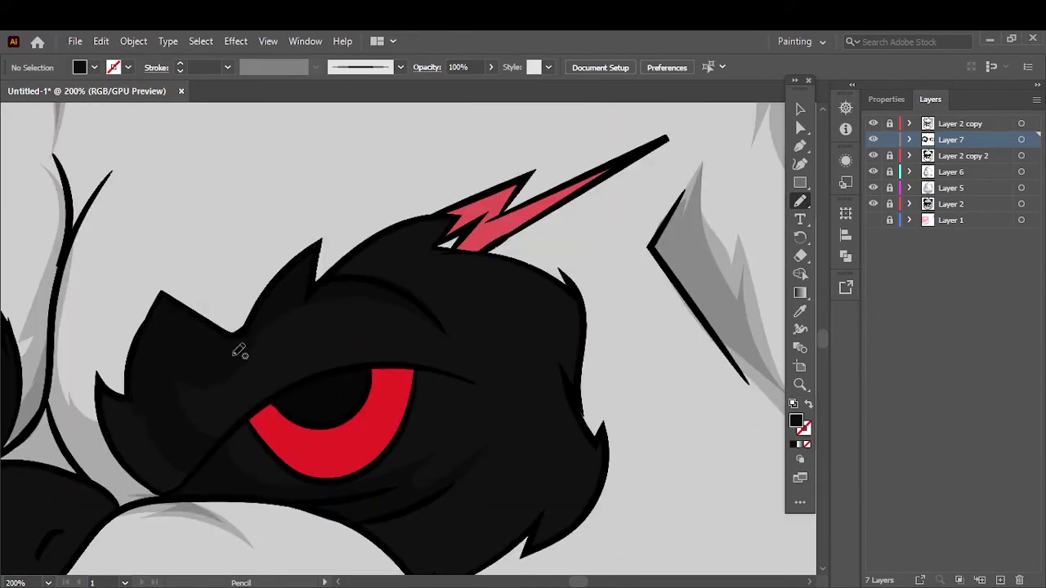
Add dark shading on the nose and inside the left ear.
{"action": "key", "text": "ctrl+0"}
{"action": "scroll", "coordinate": [416, 379], "scroll_direction": "up", "scroll_amount": 5, "text": "alt"}
{"action": "mouse_move", "coordinate": [400, 458]}
{"action": "left_mouse_down"}
{"action": "mouse_move", "coordinate": [485, 339]}
{"action": "mouse_move", "coordinate": [572, 270]}
{"action": "left_mouse_up"}
{"action": "scroll", "coordinate": [283, 357], "scroll_direction": "down", "scroll_amount": 3, "text": "alt"}
{"action": "scroll", "coordinate": [282, 357], "scroll_direction": "down", "scroll_amount": 2, "text": "alt"}
{"action": "left_click_drag", "start_coordinate": [282, 380], "coordinate": [289, 260]}
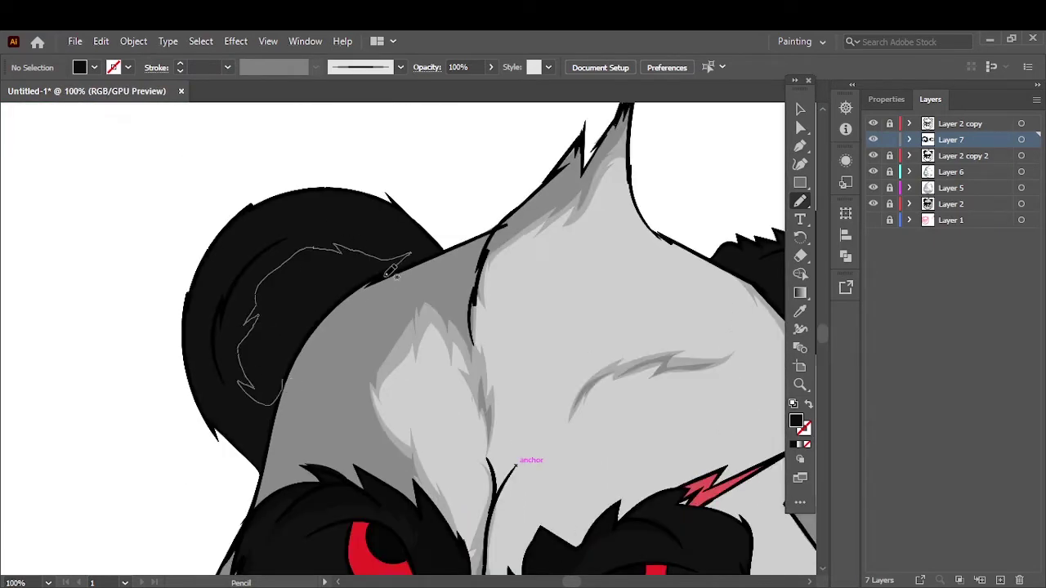
{"action": "left_click_drag", "start_coordinate": [273, 449], "coordinate": [272, 450]}
Shade inside the right ear and along the left ear's inner edge.
{"action": "key", "text": "ctrl+0"}
{"action": "scroll", "coordinate": [613, 357], "scroll_direction": "up", "scroll_amount": 5}
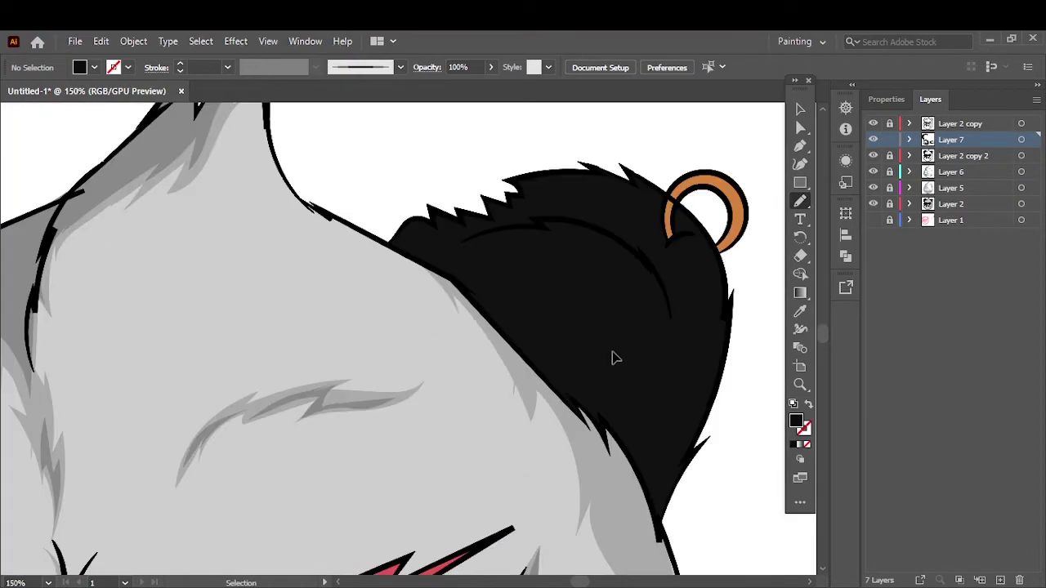
{"action": "scroll", "coordinate": [588, 376], "scroll_direction": "up", "scroll_amount": 2}
{"action": "left_click_drag", "start_coordinate": [644, 417], "coordinate": [589, 552]}
{"action": "scroll", "coordinate": [394, 364], "scroll_direction": "up", "scroll_amount": 1, "text": "alt"}
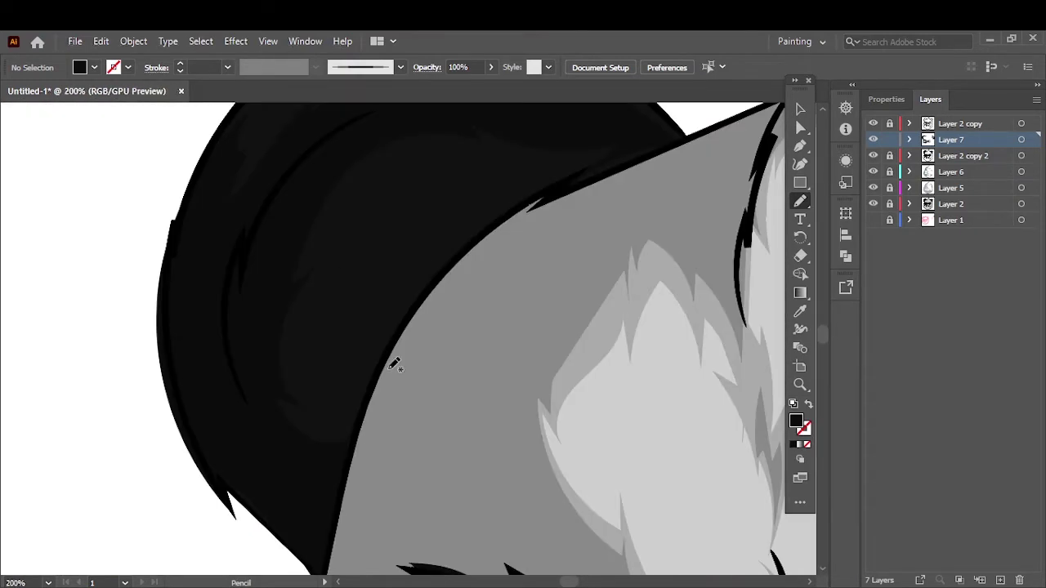
{"action": "left_click_drag", "start_coordinate": [487, 225], "coordinate": [487, 225]}
{"action": "key", "text": "ctrl+0"}
{"action": "scroll", "coordinate": [256, 292], "scroll_direction": "up", "scroll_amount": 5, "text": "alt"}
Sample the cheek scar's red, darken it, and shade along the scar's upper edge.
{"action": "left_click", "coordinate": [309, 190]}
{"action": "double_click", "coordinate": [796, 421]}
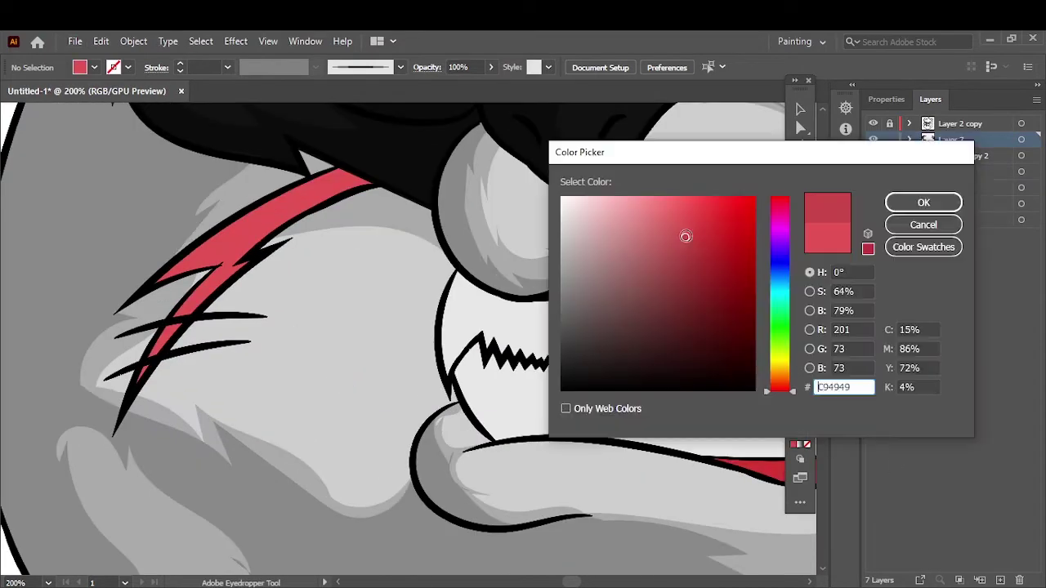
{"action": "key", "text": "Return"}
{"action": "left_click_drag", "start_coordinate": [309, 191], "coordinate": [243, 245]}
Draw a darker red pencil shading stroke along the red upper lip.
{"action": "key", "text": "ctrl+0"}
{"action": "scroll", "coordinate": [148, 347], "scroll_direction": "up", "scroll_amount": 6, "text": "alt"}
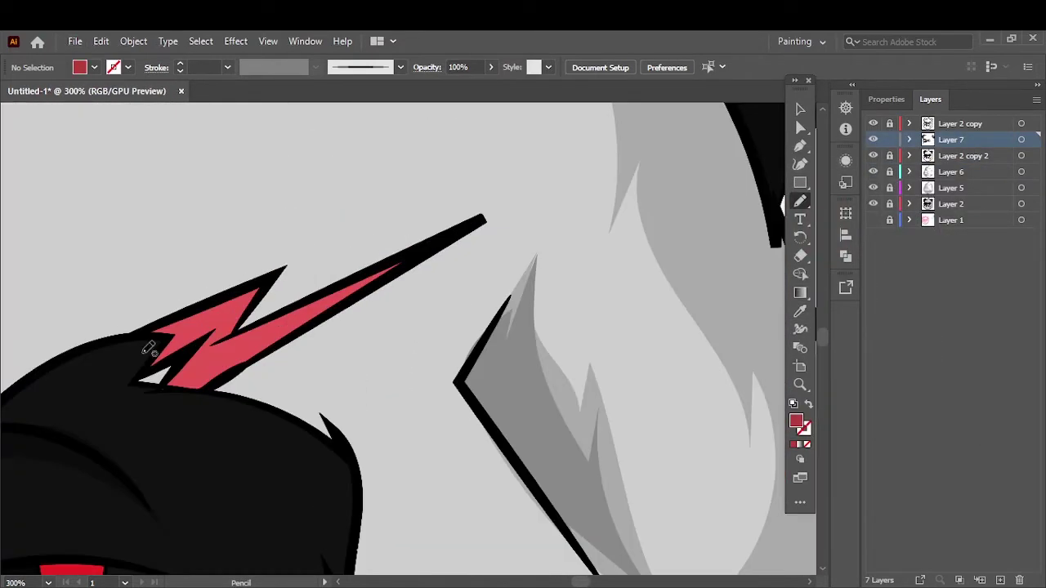
{"action": "key", "text": "ctrl+0"}
{"action": "scroll", "coordinate": [253, 449], "scroll_direction": "up", "scroll_amount": 5, "text": "alt"}
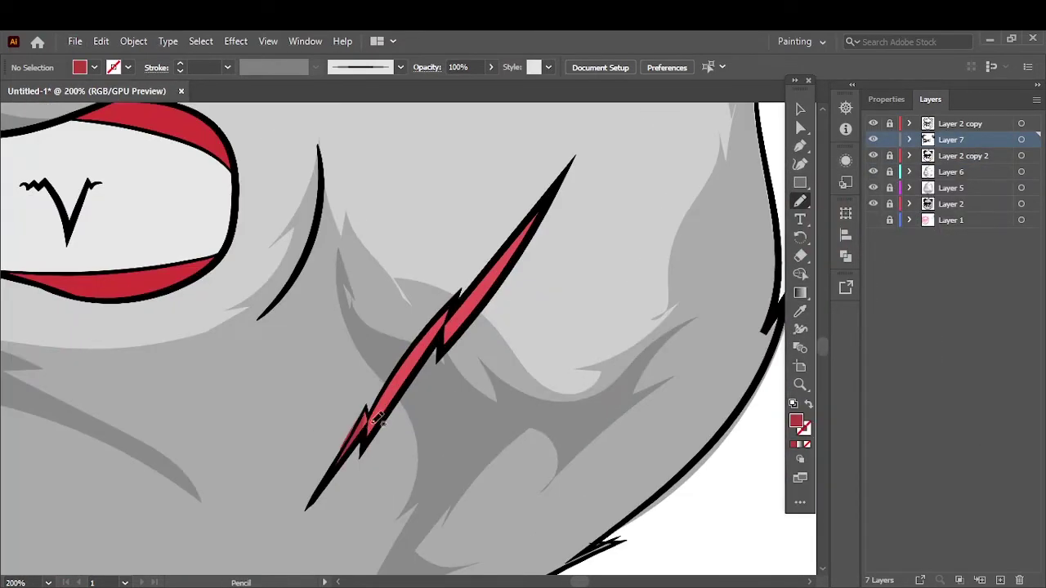
{"action": "key", "text": "ctrl+0"}
{"action": "scroll", "coordinate": [337, 222], "scroll_direction": "up", "scroll_amount": 5, "text": "alt"}
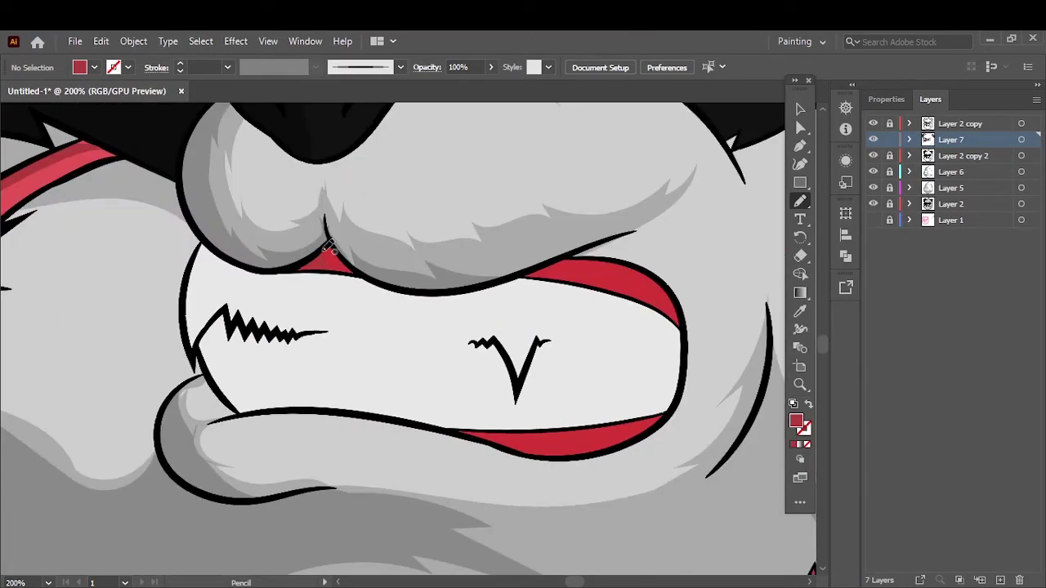
{"action": "key", "text": "ctrl+0"}
{"action": "scroll", "coordinate": [335, 245], "scroll_direction": "up", "scroll_amount": 6, "text": "alt"}
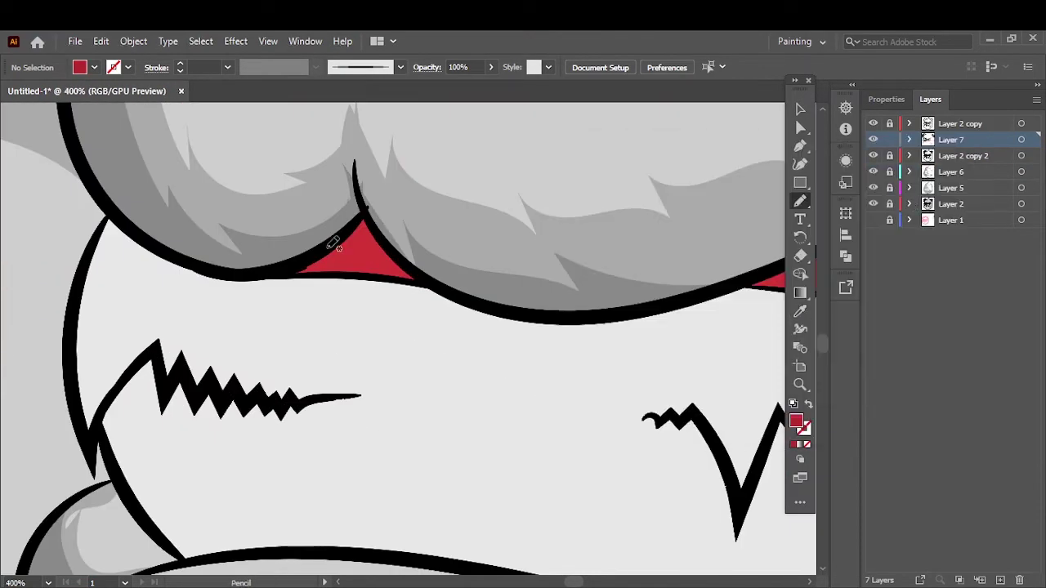
{"action": "key", "text": "ctrl+0"}
{"action": "scroll", "coordinate": [274, 225], "scroll_direction": "up", "scroll_amount": 6, "text": "alt"}
{"action": "left_click_drag", "start_coordinate": [274, 225], "coordinate": [492, 217]}
Switch the fill to light grey and shade the left teeth.
{"action": "scroll", "coordinate": [7, 421], "scroll_direction": "down", "scroll_amount": 2}
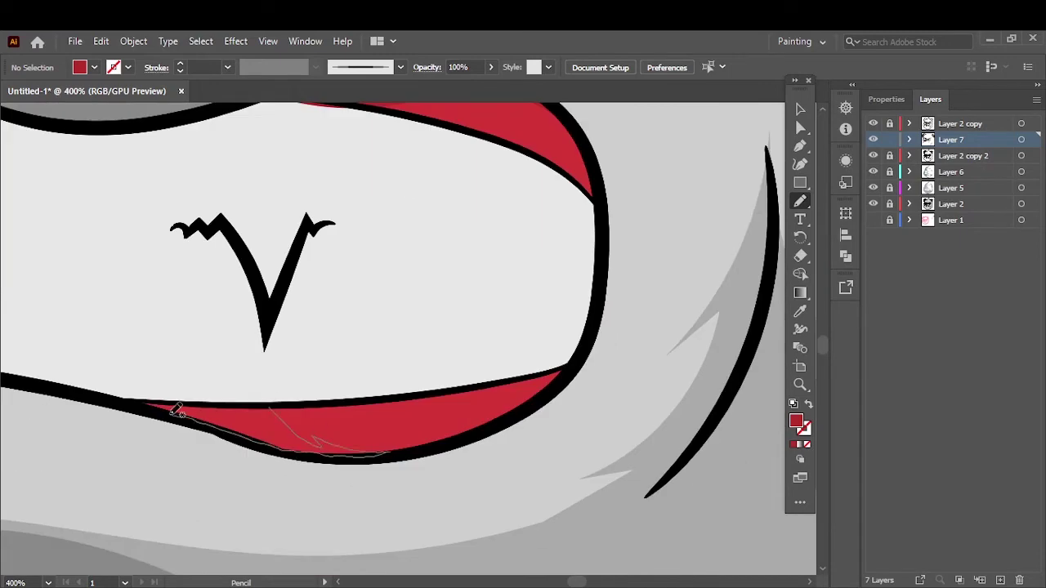
{"action": "key", "text": "ctrl+0"}
{"action": "scroll", "coordinate": [399, 432], "scroll_direction": "up", "scroll_amount": 5}
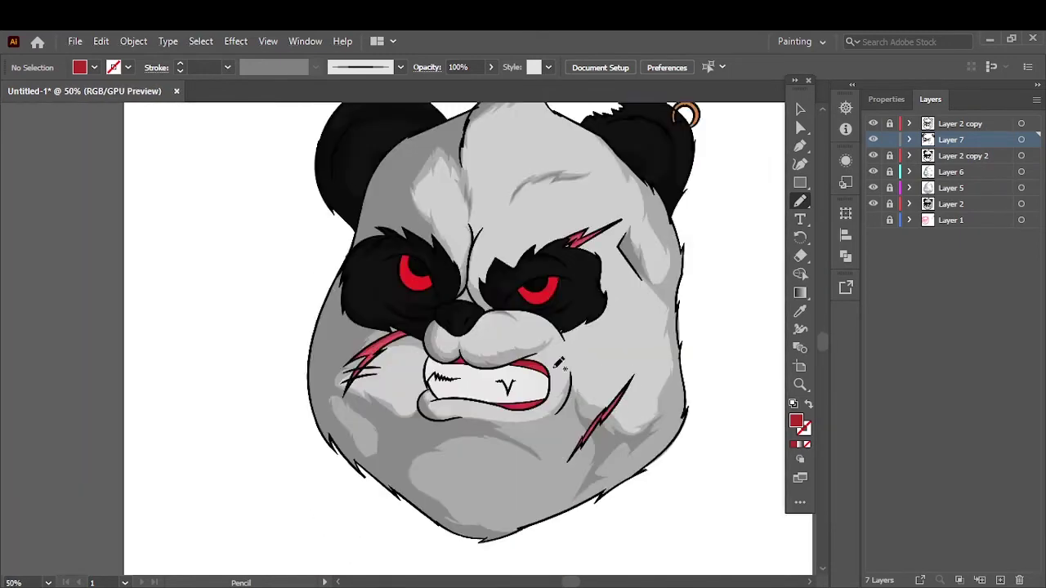
{"action": "double_click", "coordinate": [795, 421]}
{"action": "left_click", "coordinate": [938, 201]}
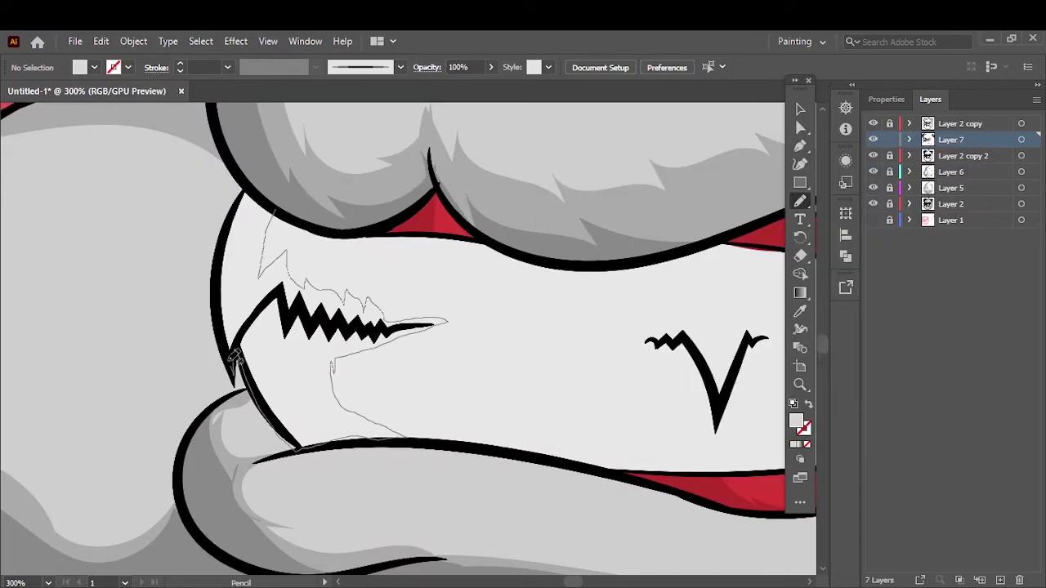
{"action": "key", "text": "ctrl+0"}
{"action": "scroll", "coordinate": [483, 284], "scroll_direction": "up", "scroll_amount": 5}
{"action": "left_click_drag", "start_coordinate": [511, 245], "coordinate": [483, 283]}
Eyedrop the eye's red and darken it to 961818 as the pencil fill.
{"action": "key", "text": "ctrl+0"}
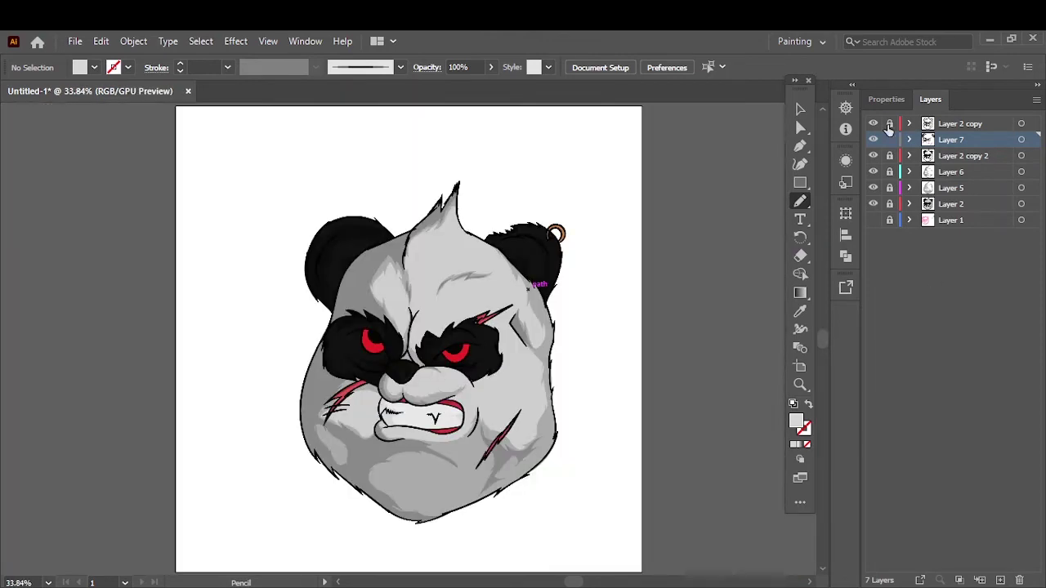
{"action": "scroll", "coordinate": [433, 372], "scroll_direction": "up", "scroll_amount": 5}
{"action": "key", "text": "i"}
{"action": "left_click", "coordinate": [367, 368]}
{"action": "double_click", "coordinate": [795, 421]}
{"action": "left_click_drag", "start_coordinate": [724, 213], "coordinate": [724, 228]}
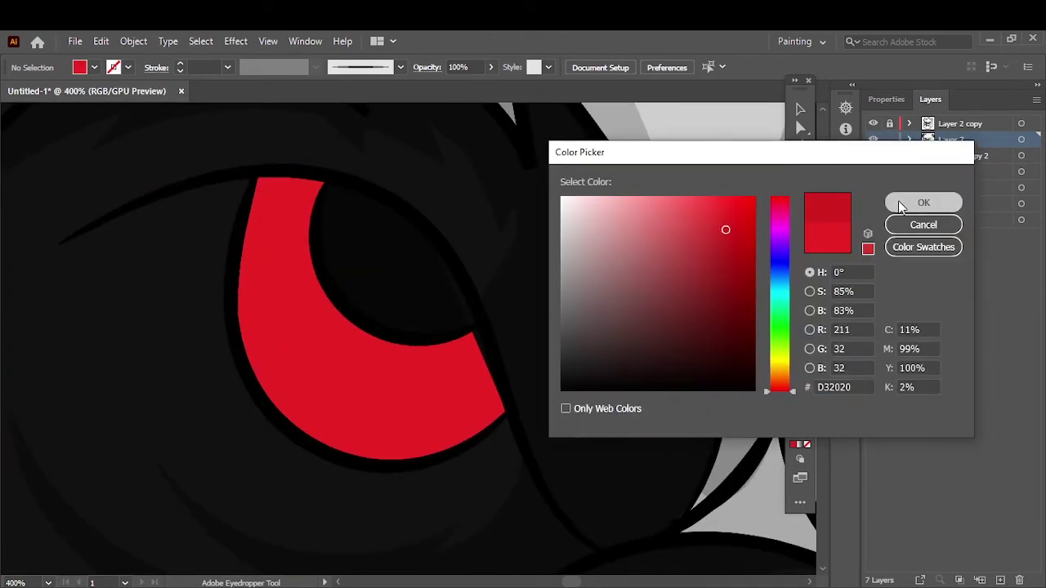
{"action": "left_click", "coordinate": [924, 202]}
{"action": "left_click_drag", "start_coordinate": [233, 311], "coordinate": [393, 285]}
{"action": "key", "text": "ctrl+z"}
{"action": "double_click", "coordinate": [795, 443]}
{"action": "left_click", "coordinate": [725, 276]}
{"action": "left_click", "coordinate": [900, 207]}
Shade both eyes' red crescents with dark red strokes and add Layer 8.
{"action": "left_click_drag", "start_coordinate": [323, 184], "coordinate": [241, 270]}
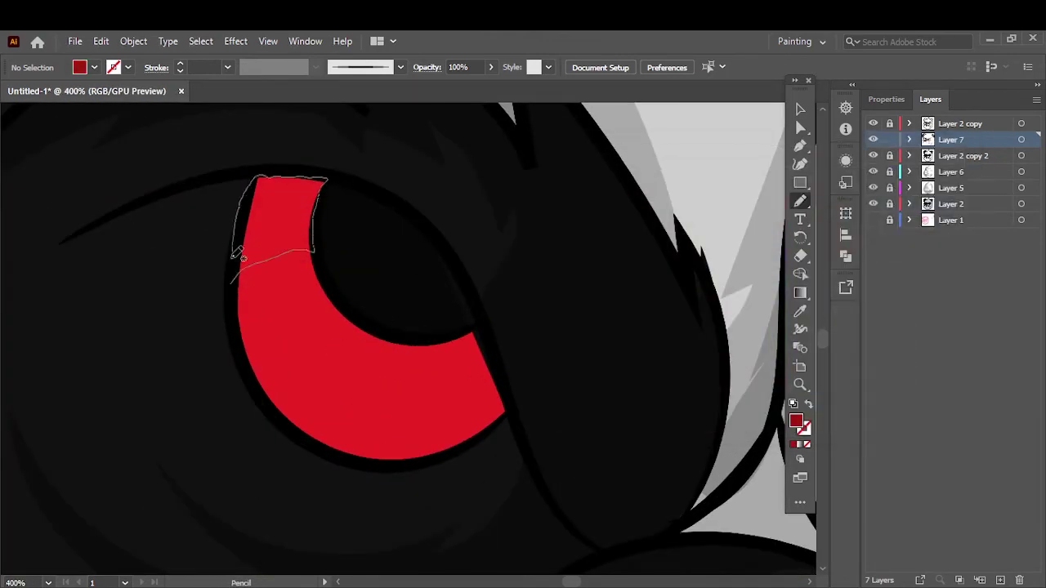
{"action": "left_click_drag", "start_coordinate": [490, 384], "coordinate": [425, 335]}
{"action": "left_click_drag", "start_coordinate": [264, 297], "coordinate": [338, 279]}
{"action": "key", "text": "ctrl+0"}
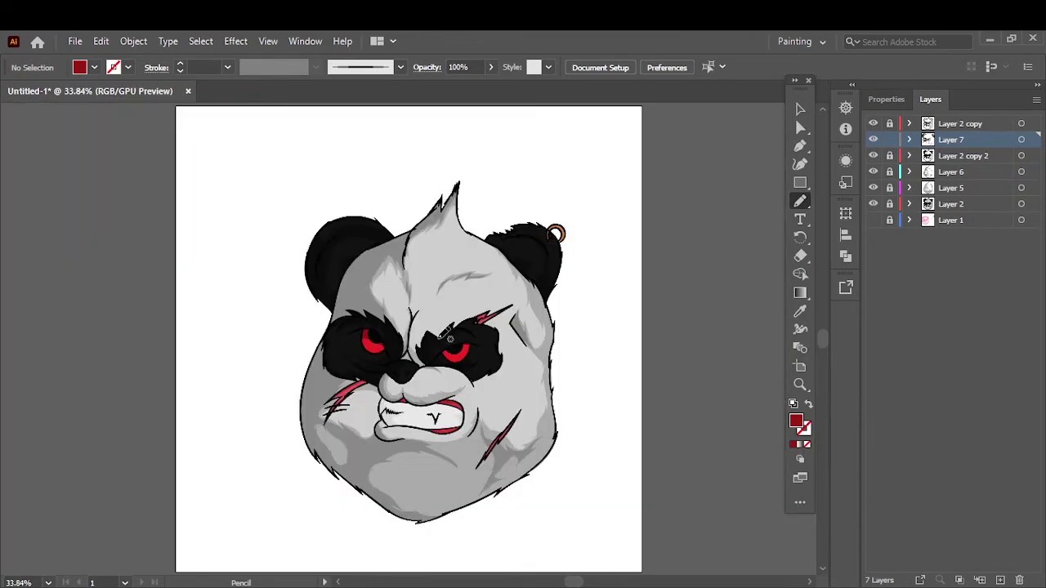
{"action": "scroll", "coordinate": [490, 372], "scroll_direction": "up", "scroll_amount": 5}
{"action": "left_click_drag", "start_coordinate": [214, 347], "coordinate": [270, 396]}
{"action": "left_click_drag", "start_coordinate": [415, 278], "coordinate": [491, 321]}
{"action": "key", "text": "ctrl+0"}
{"action": "key", "text": "ctrl+l"}
Eyedrop black from the artwork as the fill and return to the Pencil.
{"action": "key", "text": "i"}
{"action": "scroll", "coordinate": [275, 445], "scroll_direction": "up", "scroll_amount": 2}
{"action": "left_click", "coordinate": [275, 445]}
{"action": "scroll", "coordinate": [276, 446], "scroll_direction": "up", "scroll_amount": 2}
{"action": "scroll", "coordinate": [276, 446], "scroll_direction": "down", "scroll_amount": 1}
{"action": "key", "text": "n"}
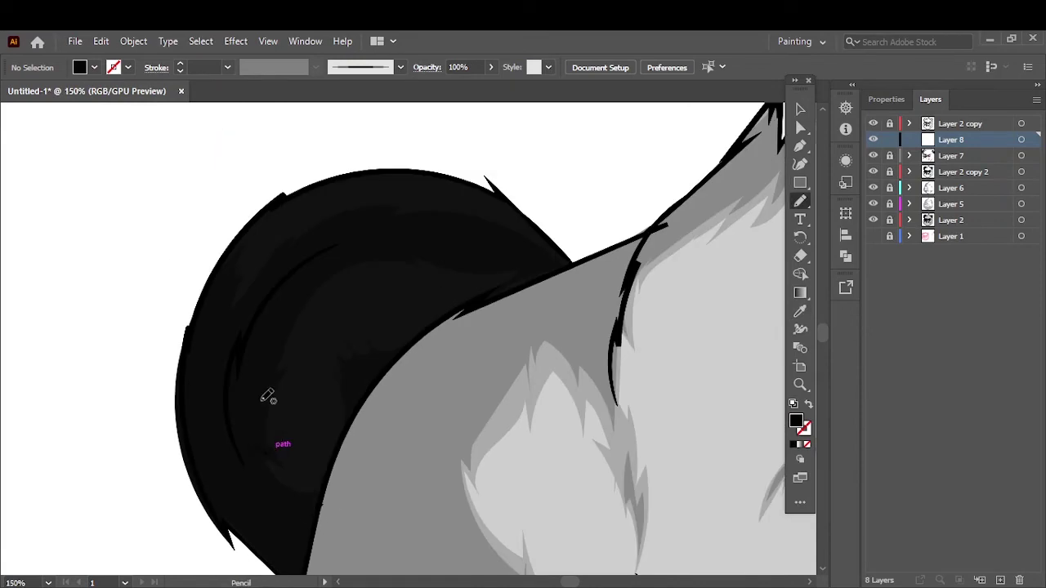
{"action": "scroll", "coordinate": [325, 512], "scroll_direction": "down", "scroll_amount": 2}
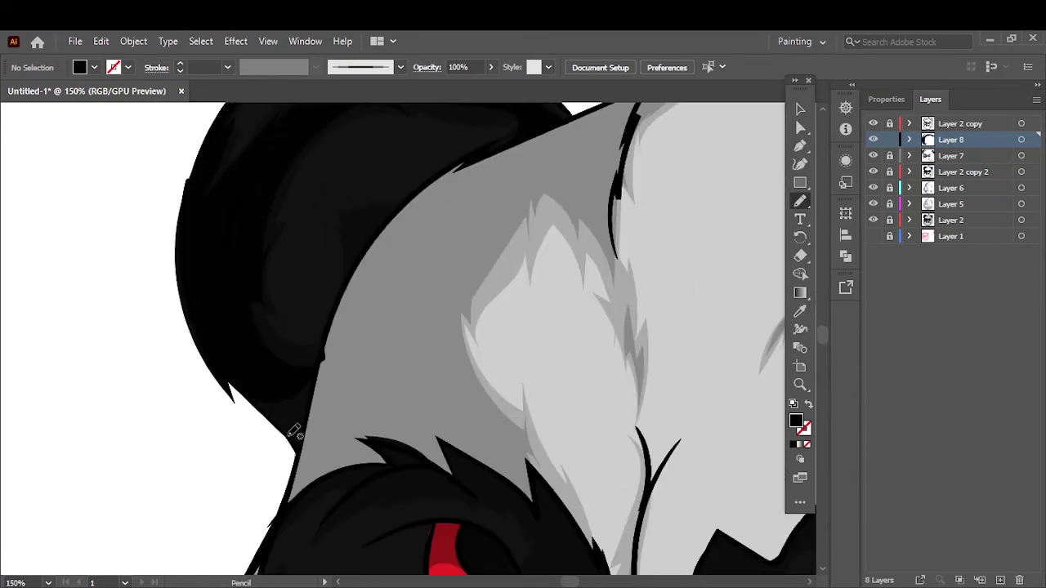
Fill the grey area around the left nostril with black.
{"action": "key", "text": "ctrl+0"}
{"action": "scroll", "coordinate": [256, 264], "scroll_direction": "up", "scroll_amount": 4}
{"action": "scroll", "coordinate": [439, 327], "scroll_direction": "down", "scroll_amount": 2}
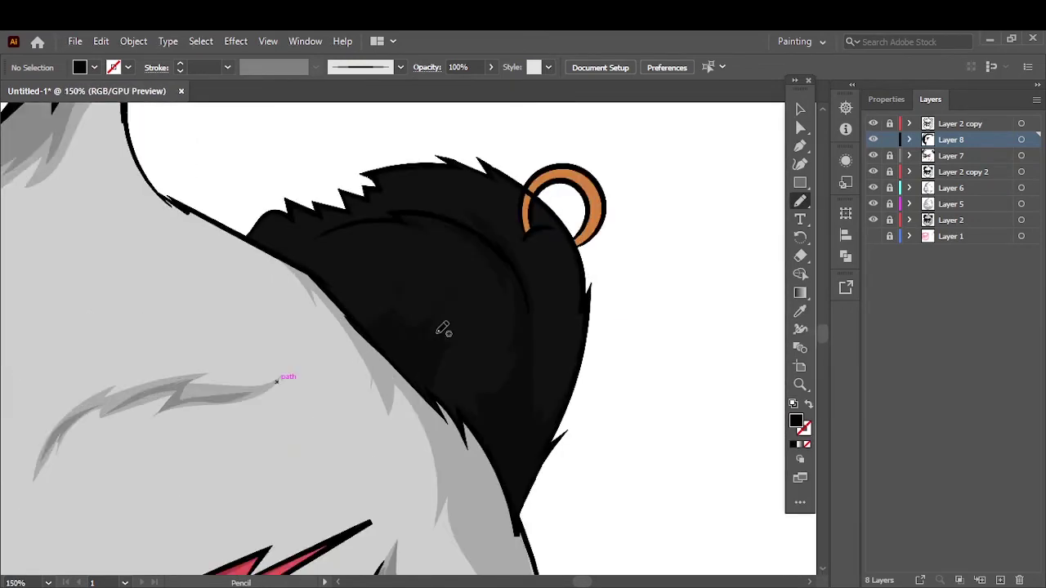
{"action": "scroll", "coordinate": [426, 338], "scroll_direction": "up", "scroll_amount": 2}
{"action": "scroll", "coordinate": [490, 409], "scroll_direction": "up", "scroll_amount": 2}
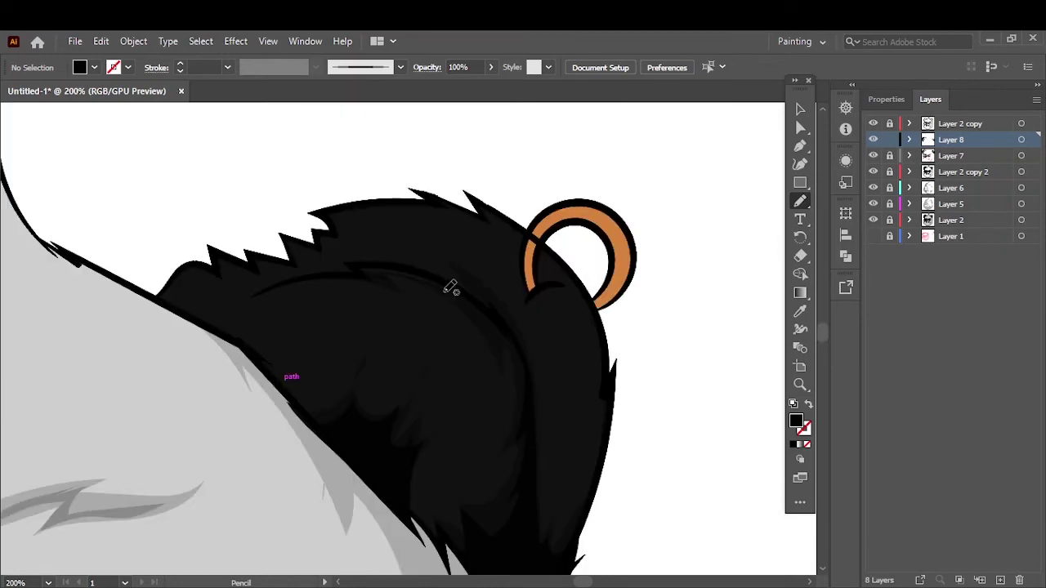
{"action": "key", "text": "ctrl+0"}
{"action": "scroll", "coordinate": [426, 230], "scroll_direction": "up", "scroll_amount": 4}
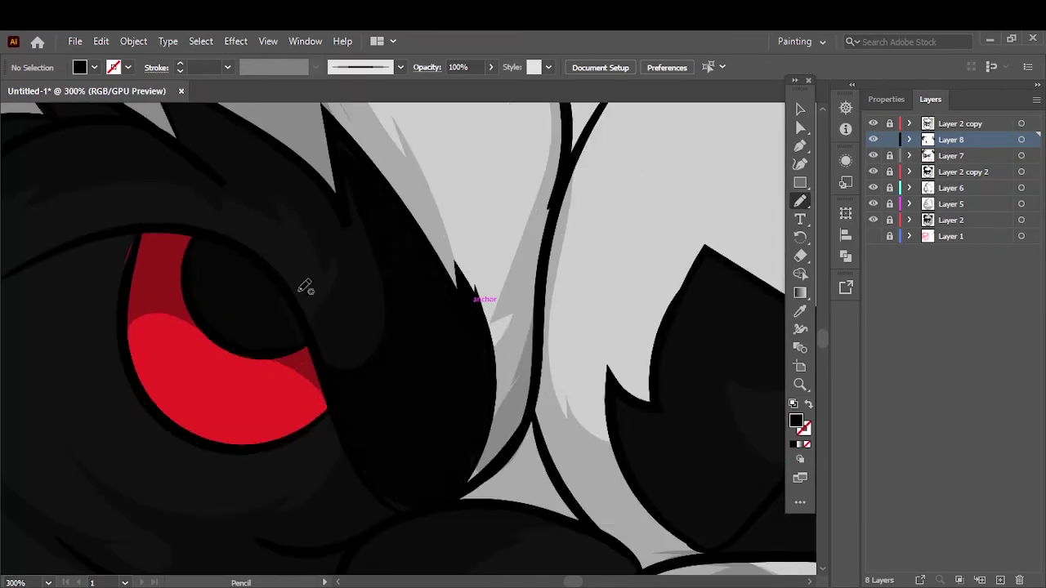
{"action": "scroll", "coordinate": [421, 490], "scroll_direction": "down", "scroll_amount": 3}
{"action": "left_click_drag", "start_coordinate": [442, 463], "coordinate": [454, 326]}
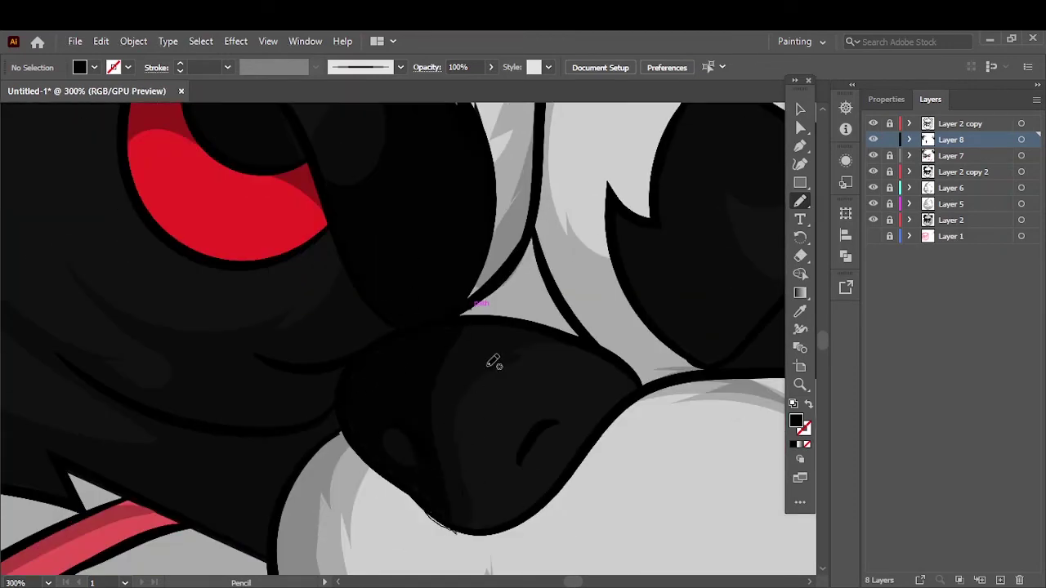
Blacken the grey strands and gap between the eyebrow tufts.
{"action": "key", "text": "ctrl+0"}
{"action": "scroll", "coordinate": [373, 362], "scroll_direction": "up", "scroll_amount": 4}
{"action": "scroll", "coordinate": [374, 362], "scroll_direction": "up", "scroll_amount": 1}
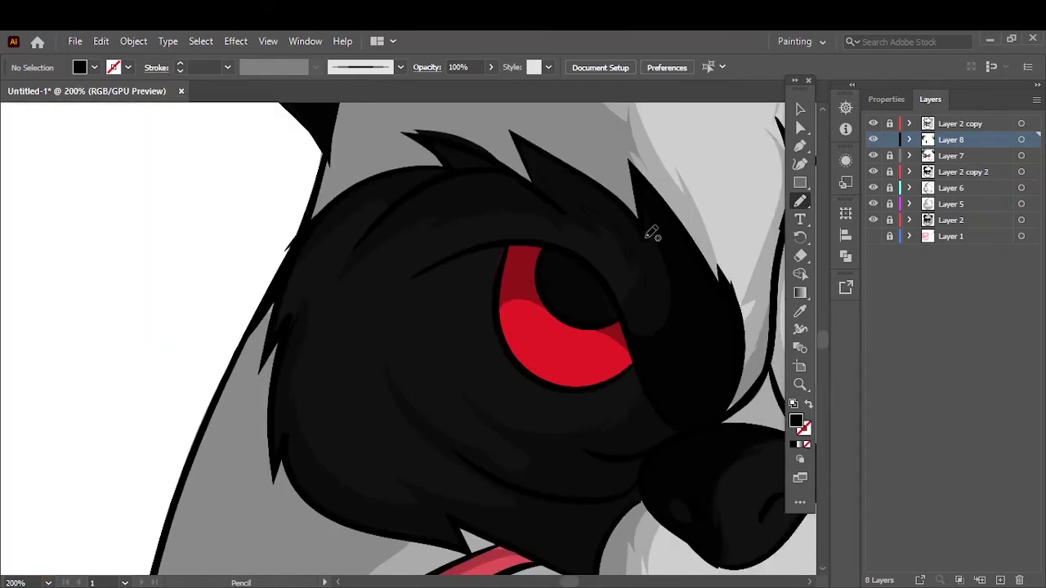
{"action": "left_click_drag", "start_coordinate": [647, 238], "coordinate": [480, 209]}
{"action": "left_click_drag", "start_coordinate": [538, 150], "coordinate": [425, 174]}
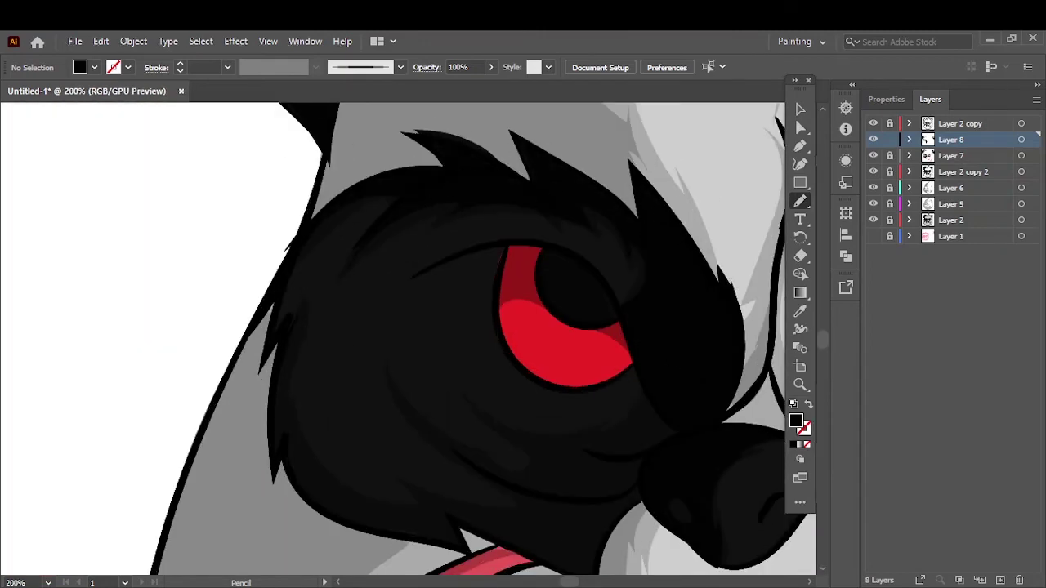
Blacken the faint grey fur strands in the eye patch and below the eye's corner.
{"action": "scroll", "coordinate": [396, 268], "scroll_direction": "down", "scroll_amount": 2}
{"action": "scroll", "coordinate": [395, 268], "scroll_direction": "up", "scroll_amount": 2}
{"action": "left_click_drag", "start_coordinate": [538, 414], "coordinate": [382, 487]}
{"action": "left_click_drag", "start_coordinate": [478, 490], "coordinate": [308, 474]}
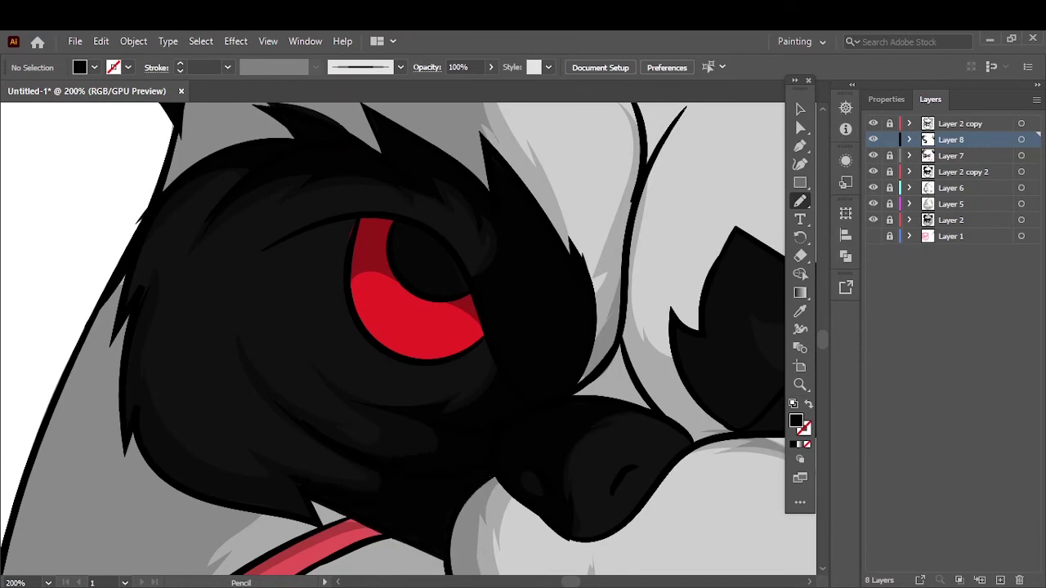
{"action": "scroll", "coordinate": [410, 364], "scroll_direction": "down", "scroll_amount": 2}
{"action": "scroll", "coordinate": [410, 363], "scroll_direction": "up", "scroll_amount": 2}
{"action": "scroll", "coordinate": [650, 358], "scroll_direction": "down", "scroll_amount": 2}
{"action": "scroll", "coordinate": [641, 360], "scroll_direction": "up", "scroll_amount": 2}
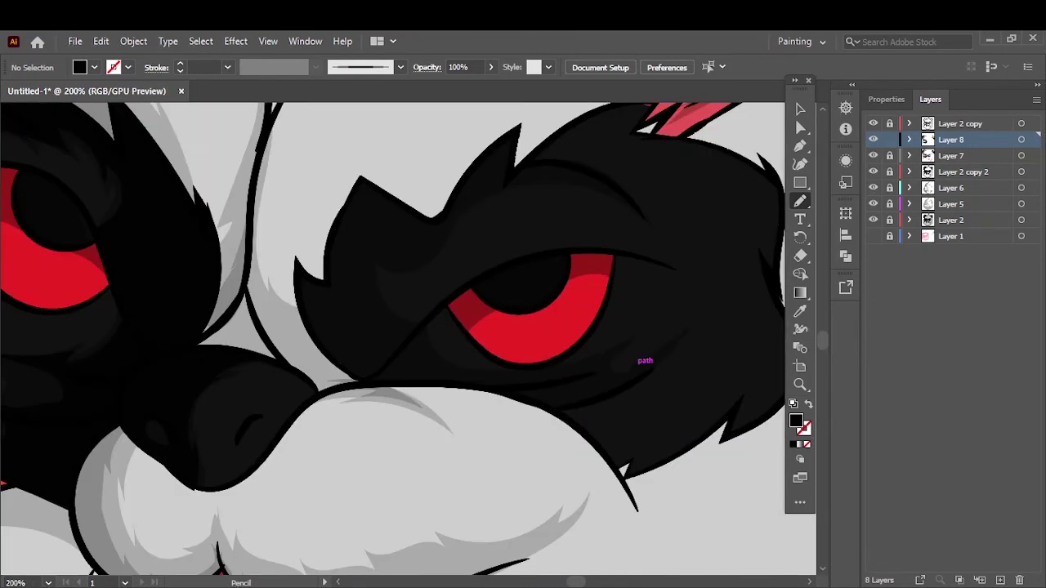
{"action": "left_click_drag", "start_coordinate": [460, 343], "coordinate": [381, 387]}
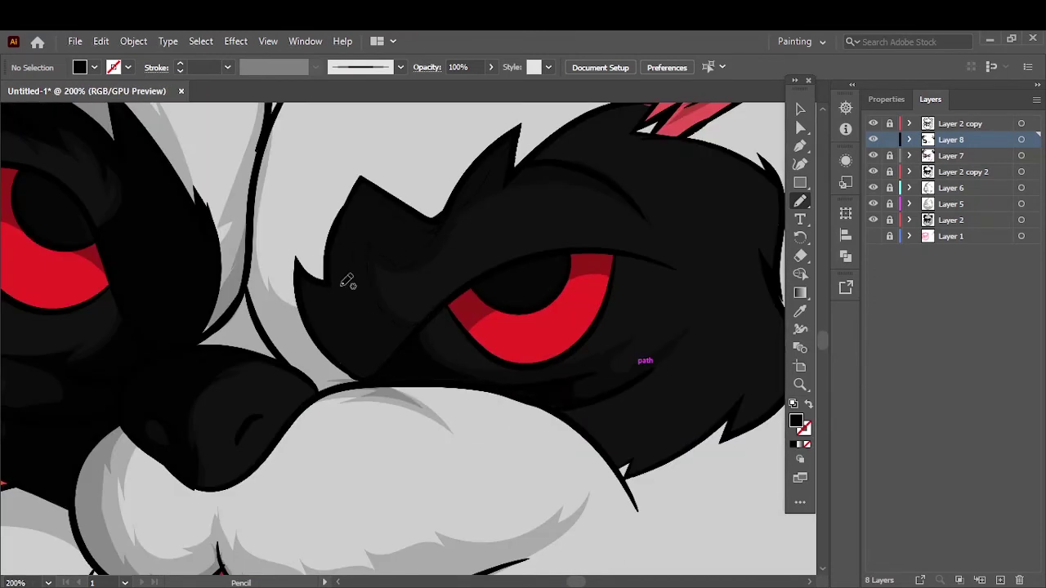
Eyedrop the ear ring's orange and darken it as the fill.
{"action": "key", "text": "ctrl+0"}
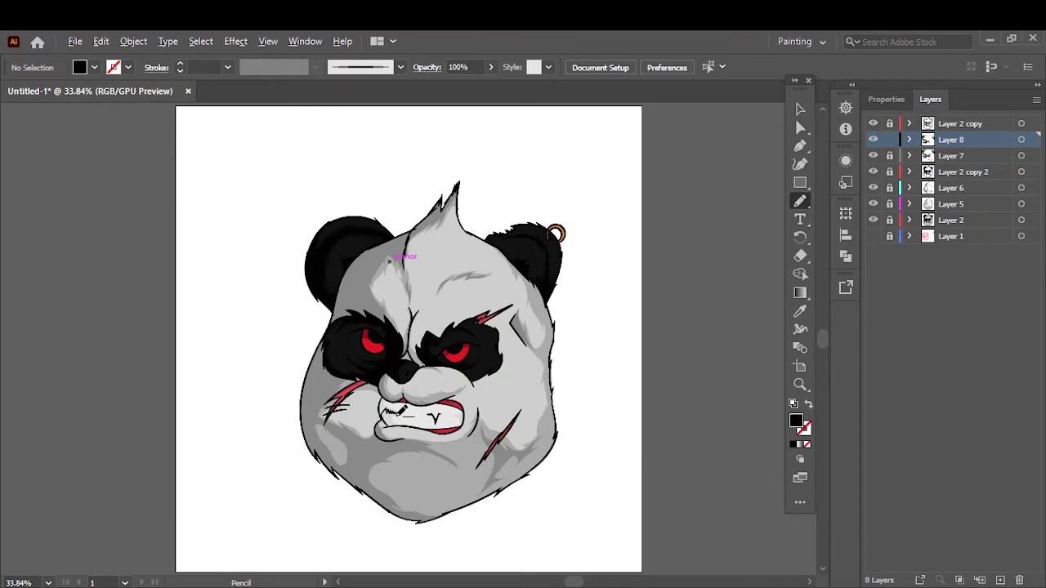
{"action": "scroll", "coordinate": [400, 411], "scroll_direction": "up", "scroll_amount": 5}
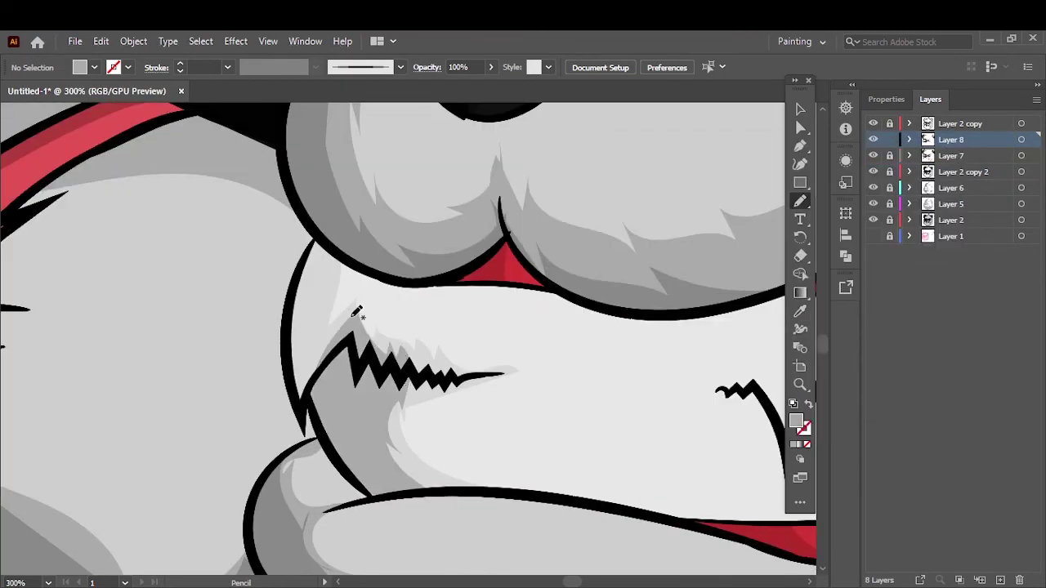
{"action": "key", "text": "ctrl+0"}
{"action": "scroll", "coordinate": [472, 241], "scroll_direction": "up", "scroll_amount": 6}
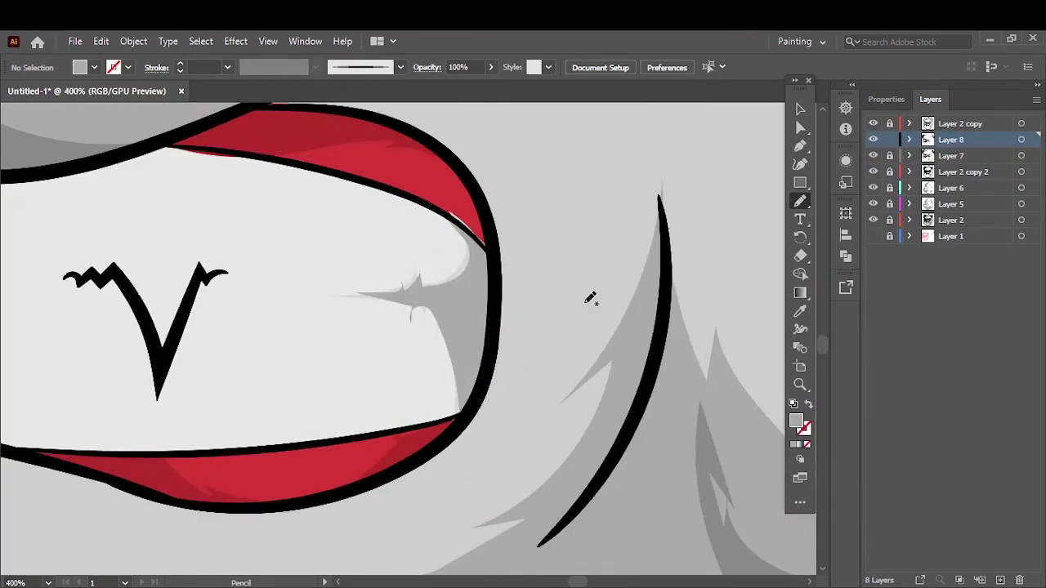
{"action": "key", "text": "ctrl+0"}
{"action": "scroll", "coordinate": [627, 232], "scroll_direction": "up", "scroll_amount": 5}
{"action": "key", "text": "i"}
{"action": "left_click", "coordinate": [441, 311]}
{"action": "double_click", "coordinate": [796, 421]}
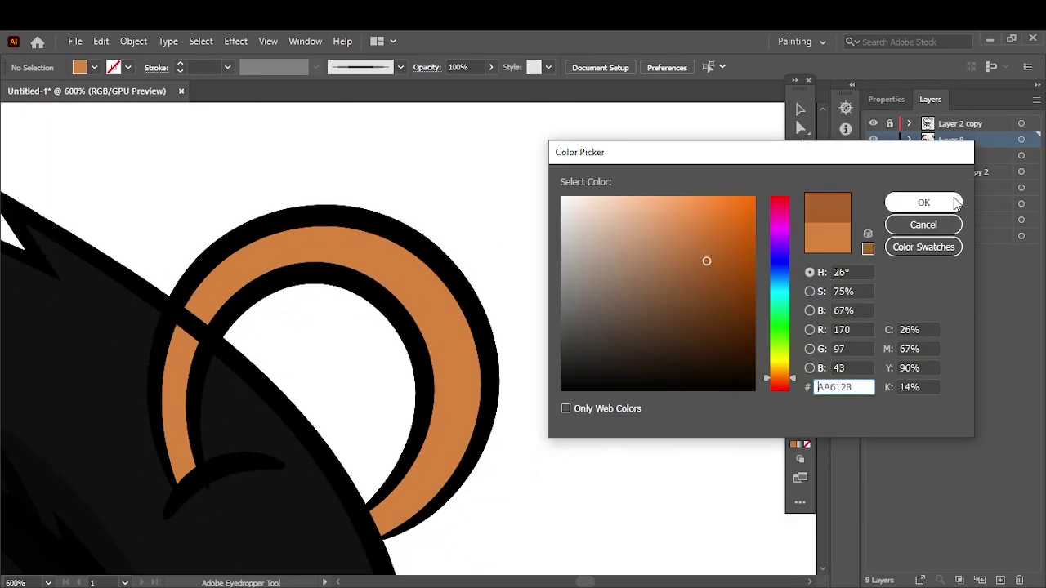
{"action": "left_click", "coordinate": [922, 203]}
{"action": "key", "text": "n"}
Fit the panda in view and add Layer 9 at the top.
{"action": "key", "text": "ctrl+0"}
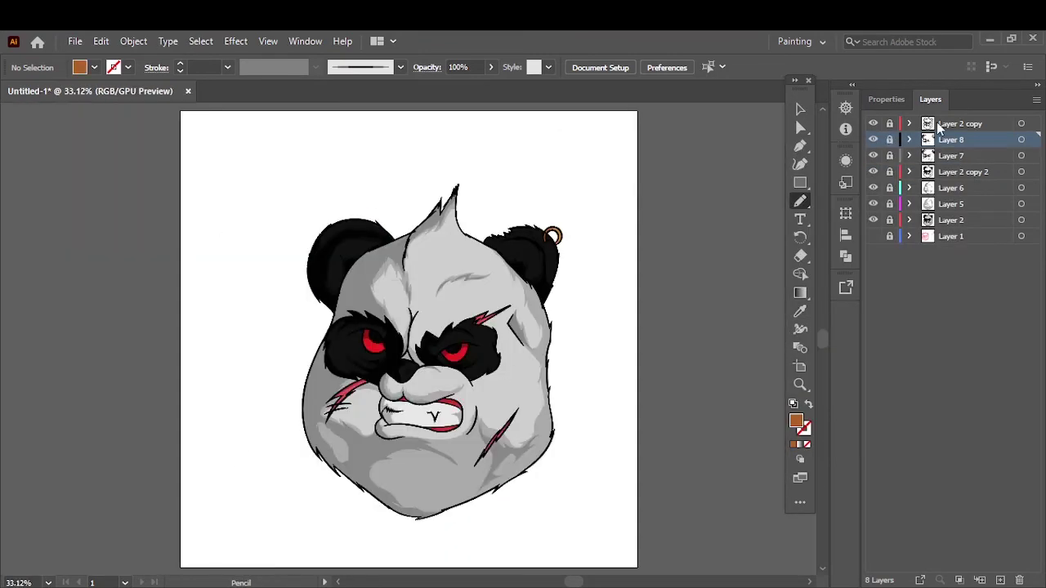
{"action": "key", "text": "ctrl+l"}
{"action": "scroll", "coordinate": [372, 343], "scroll_direction": "up", "scroll_amount": 5}
Paint a red highlight dot in the pupil, then set no fill and a 0.25 pt stroke.
{"action": "key", "text": "b"}
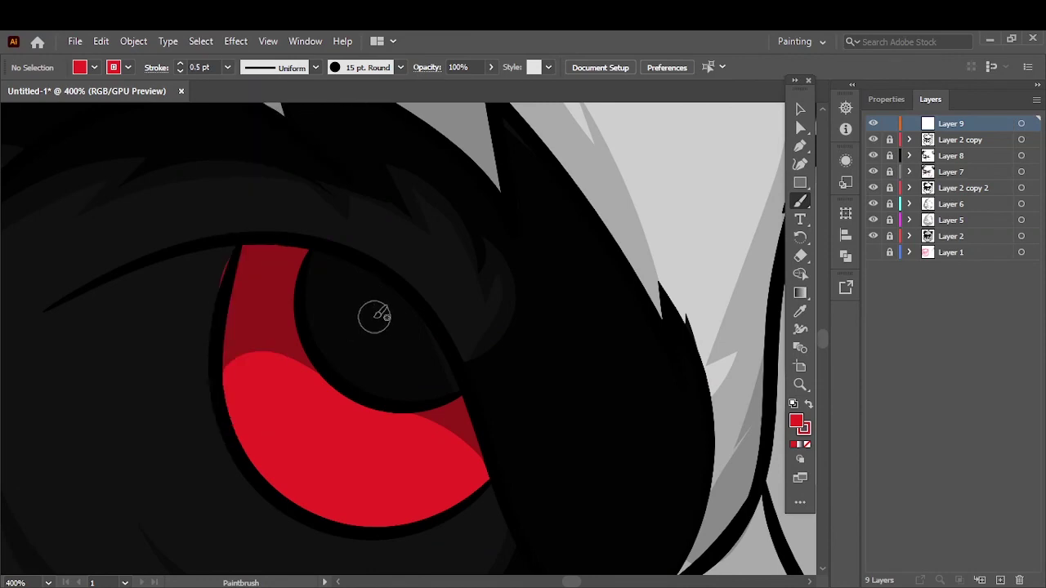
{"action": "scroll", "coordinate": [374, 313], "scroll_direction": "down", "scroll_amount": 5}
{"action": "scroll", "coordinate": [460, 322], "scroll_direction": "up", "scroll_amount": 5}
{"action": "key", "text": "slash"}
{"action": "key", "text": "ctrl+0"}
{"action": "scroll", "coordinate": [423, 321], "scroll_direction": "up", "scroll_amount": 10}
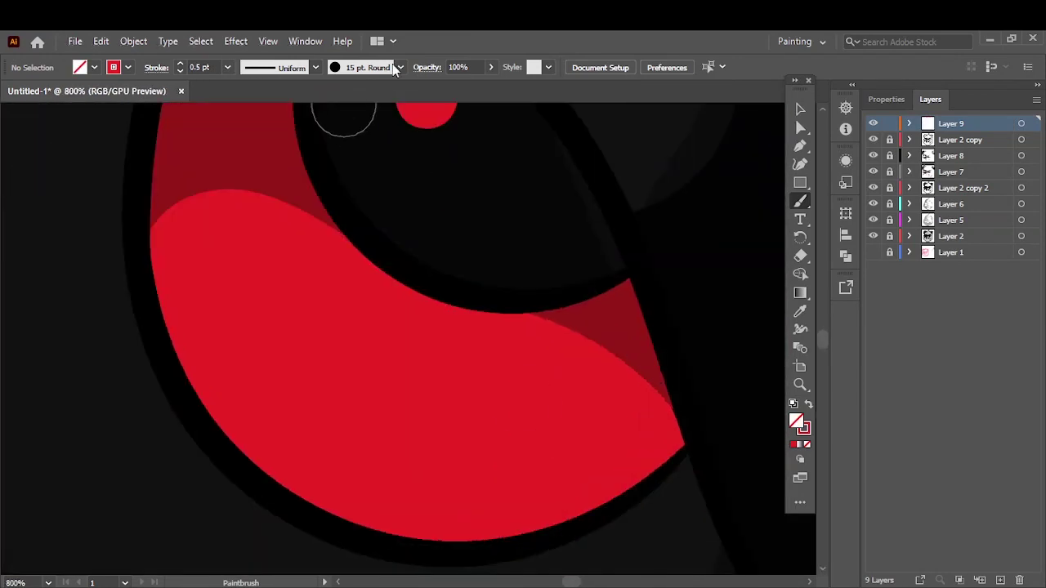
{"action": "left_click", "coordinate": [228, 67]}
{"action": "left_click", "coordinate": [246, 88]}
Set the stroke colour to white and right-click the Color panel tab.
{"action": "double_click", "coordinate": [804, 427]}
{"action": "left_click", "coordinate": [923, 203]}
{"action": "scroll", "coordinate": [500, 290], "scroll_direction": "down", "scroll_amount": 3}
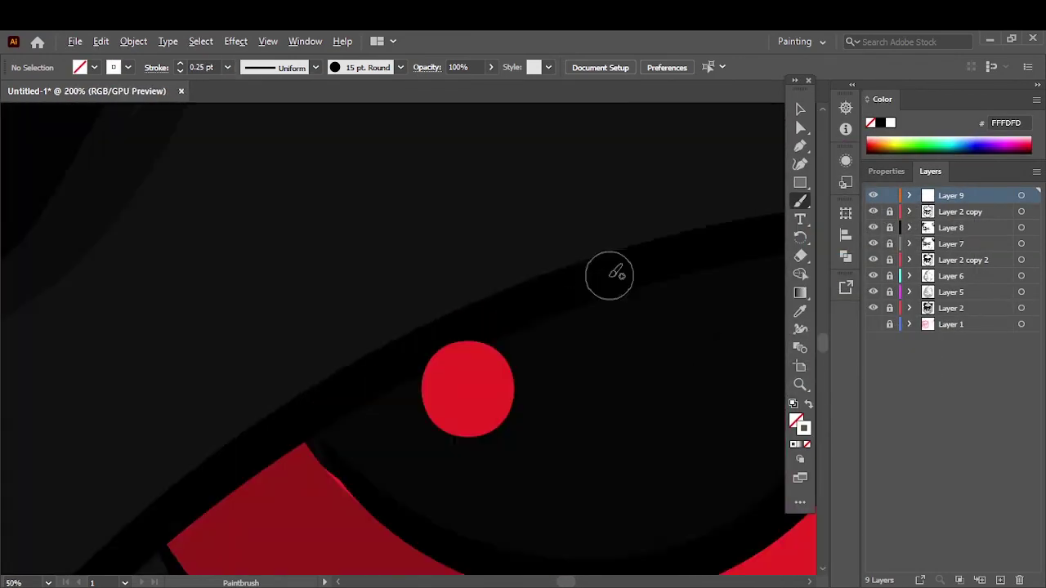
{"action": "key", "text": "ctrl+0"}
{"action": "key", "text": "v"}
{"action": "scroll", "coordinate": [647, 261], "scroll_direction": "down", "scroll_amount": 1}
{"action": "right_click", "coordinate": [883, 99]}
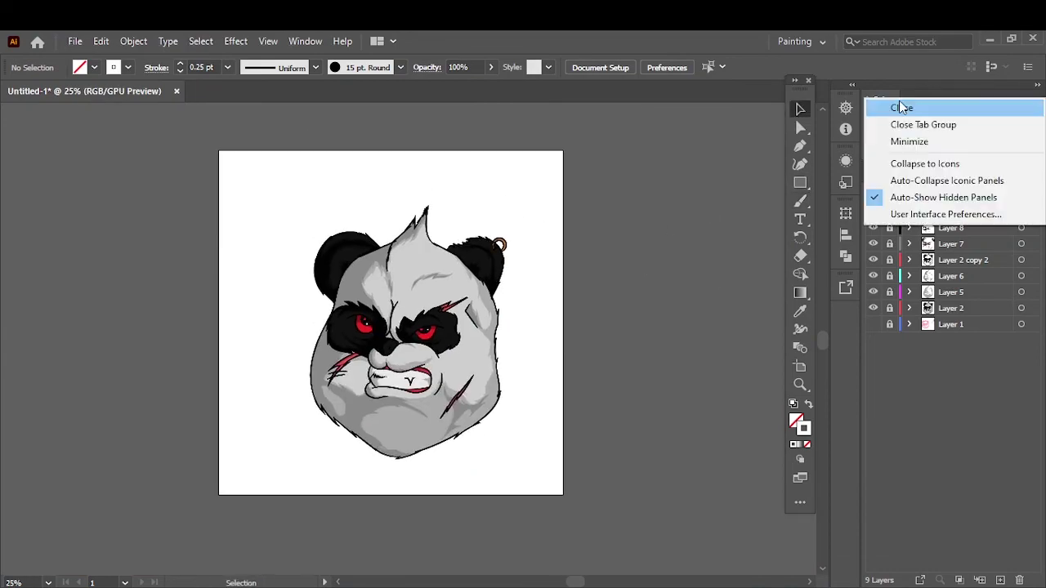